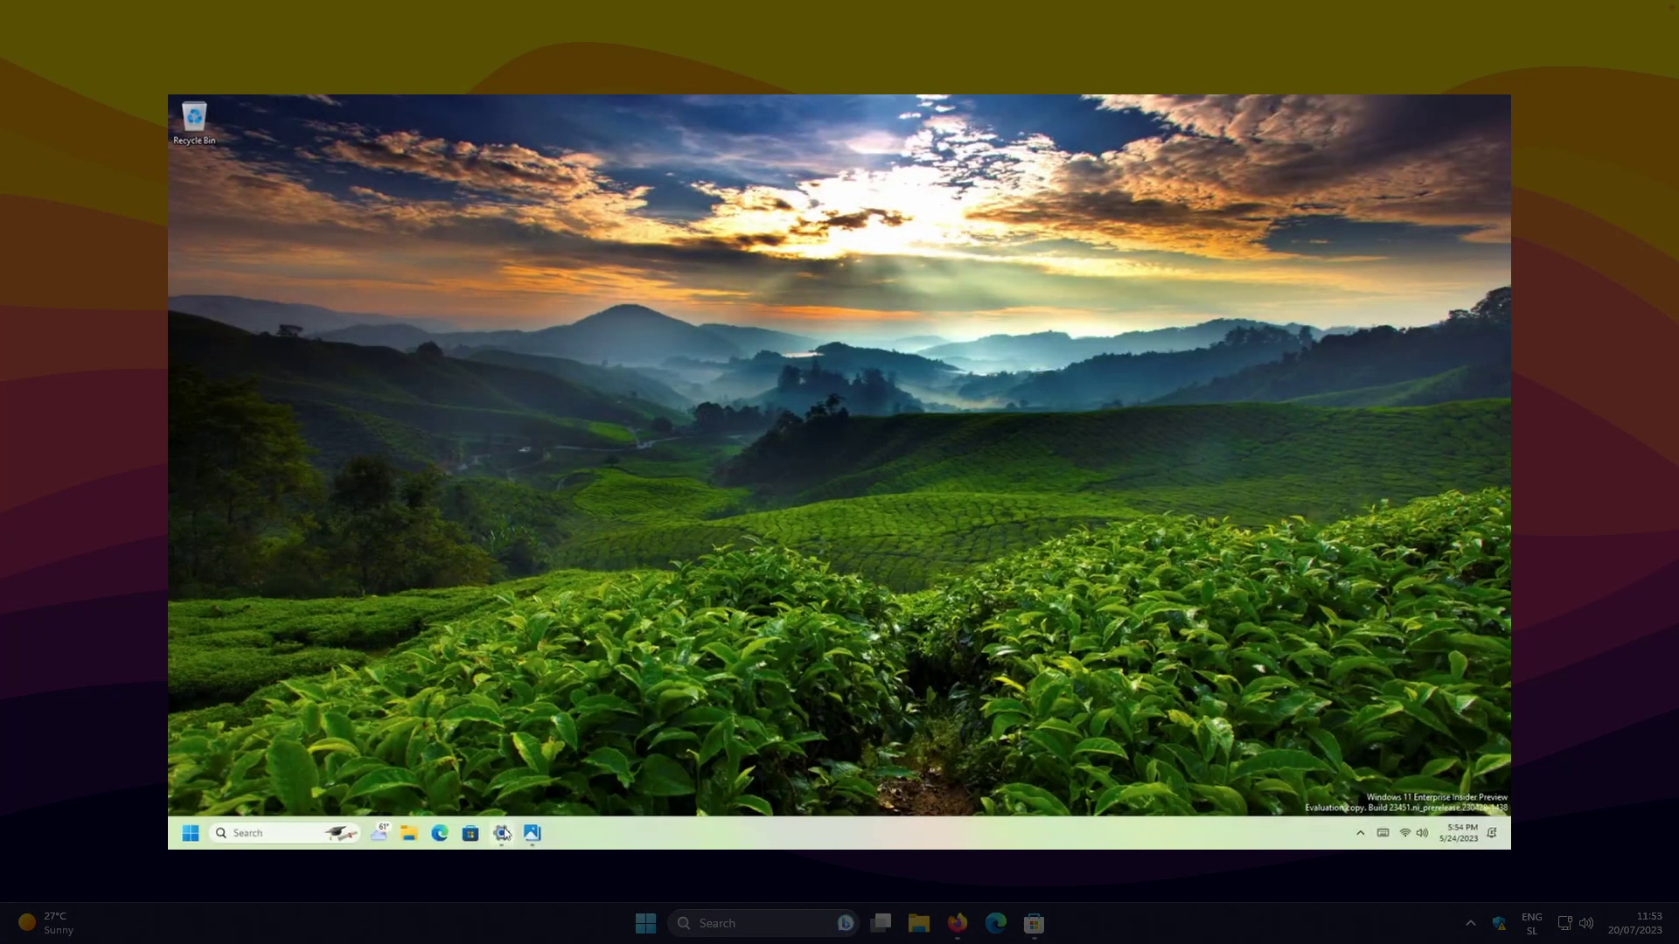
# Open the Background settings and start the tea-field wallpaper animating with depth.
pyautogui.click(502, 833)
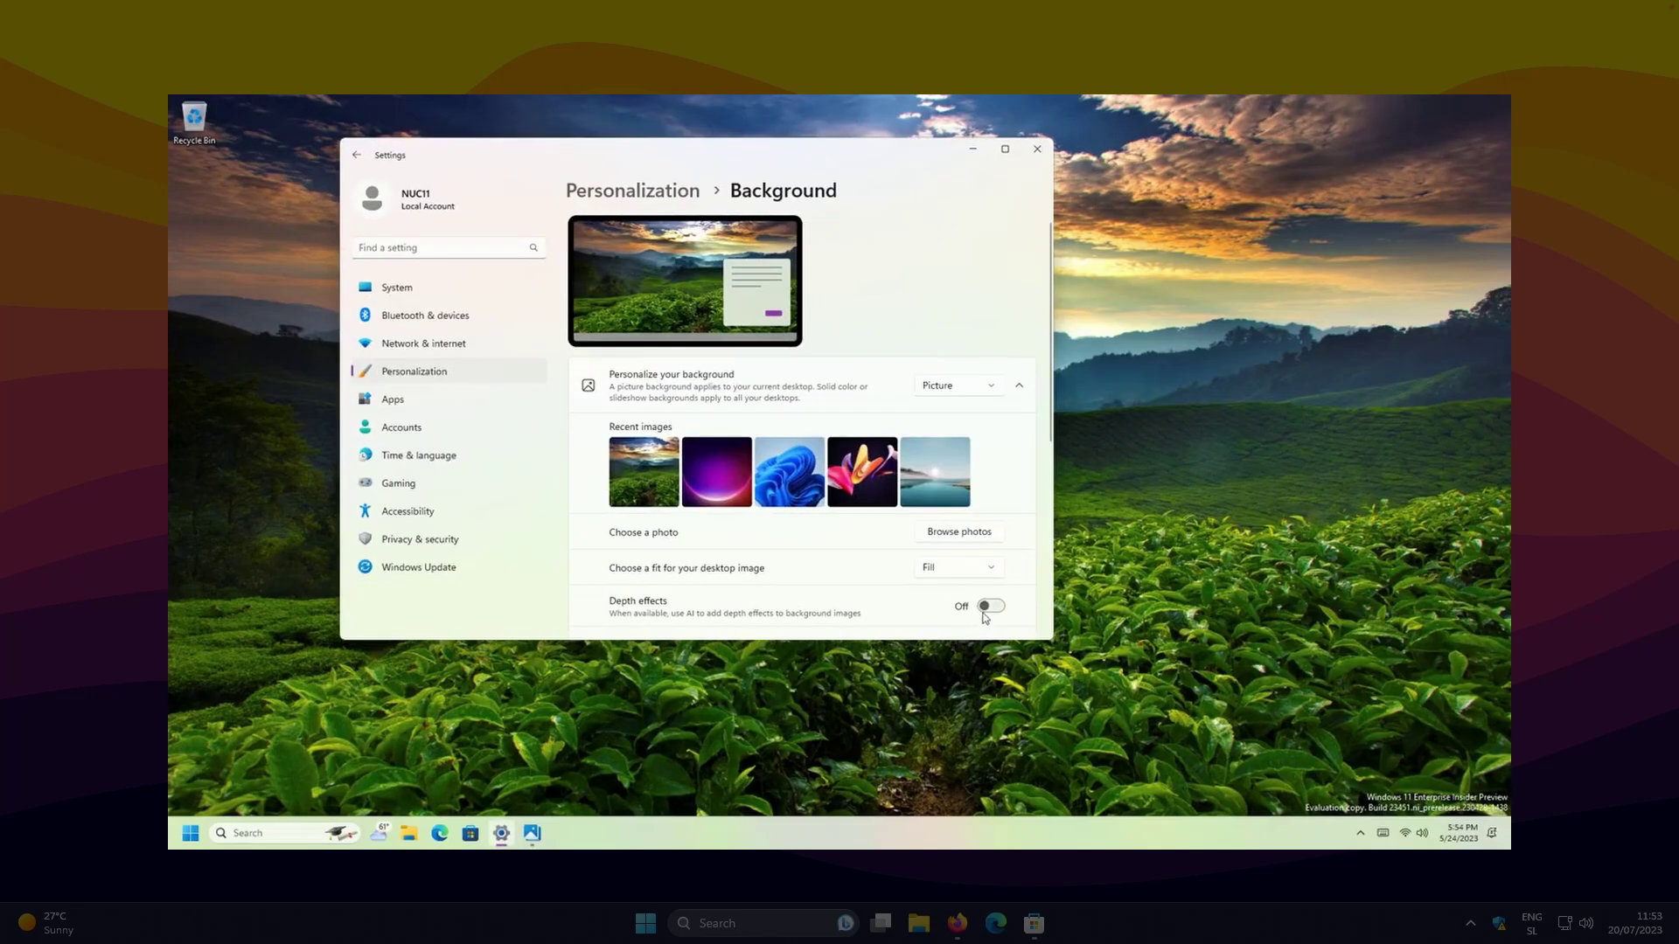
pyautogui.click(536, 833)
pyautogui.press('space')
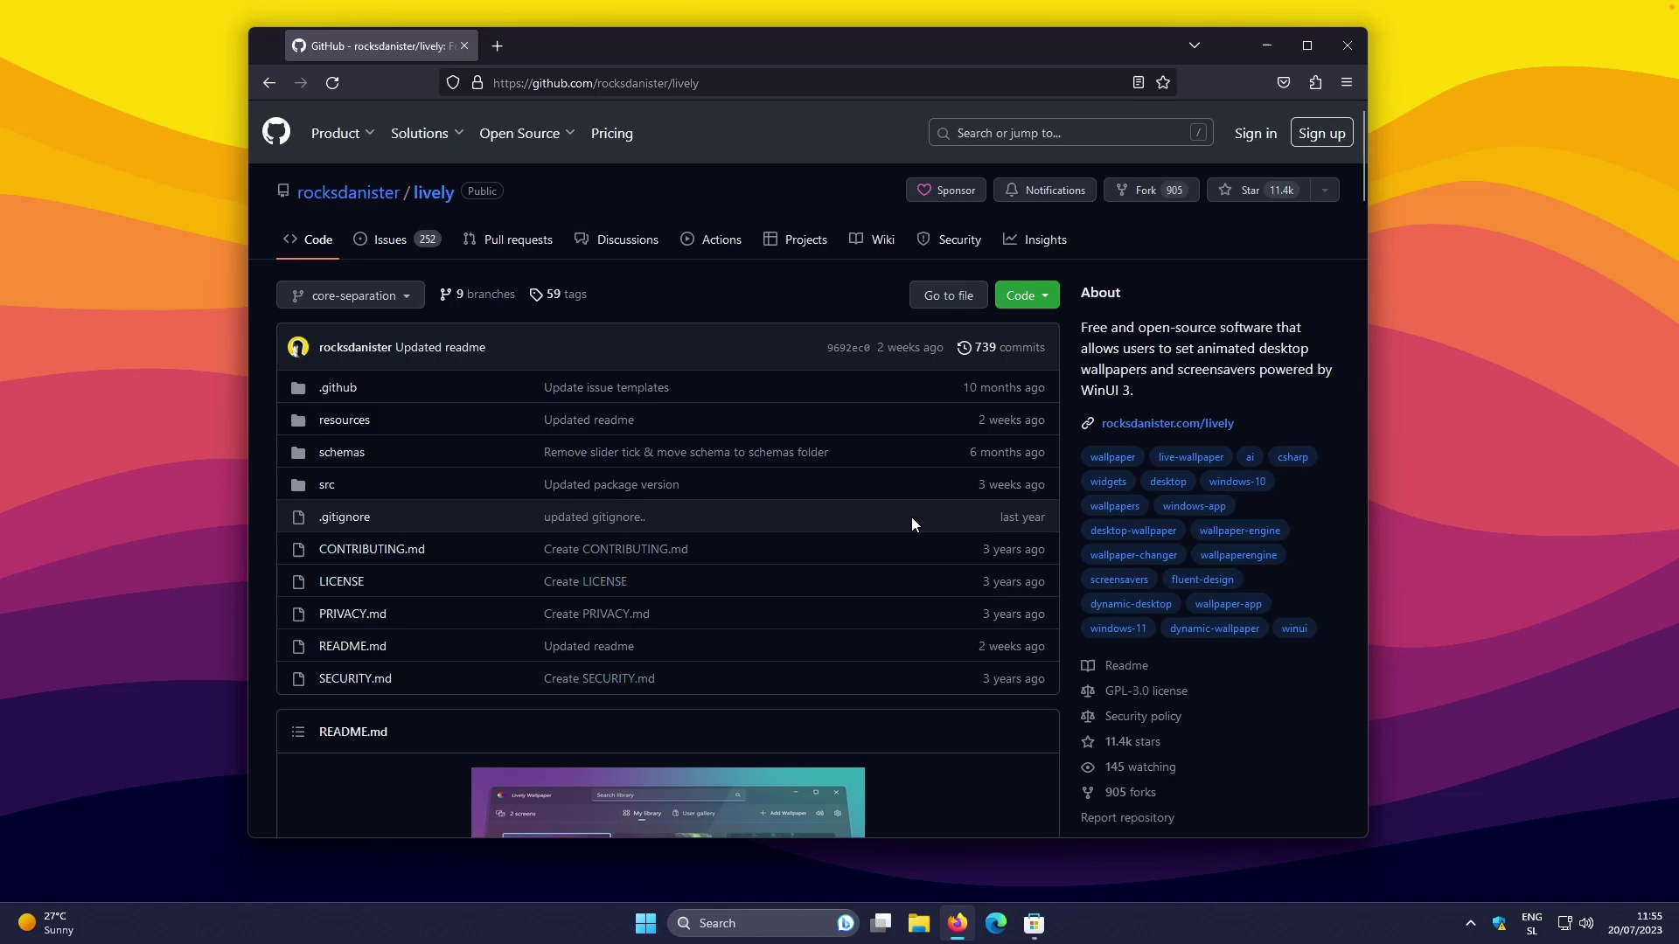
# Skim the Lively README, view its Microsoft Store listing, then return to GitHub.
pyautogui.scroll(-6, 799, 557)
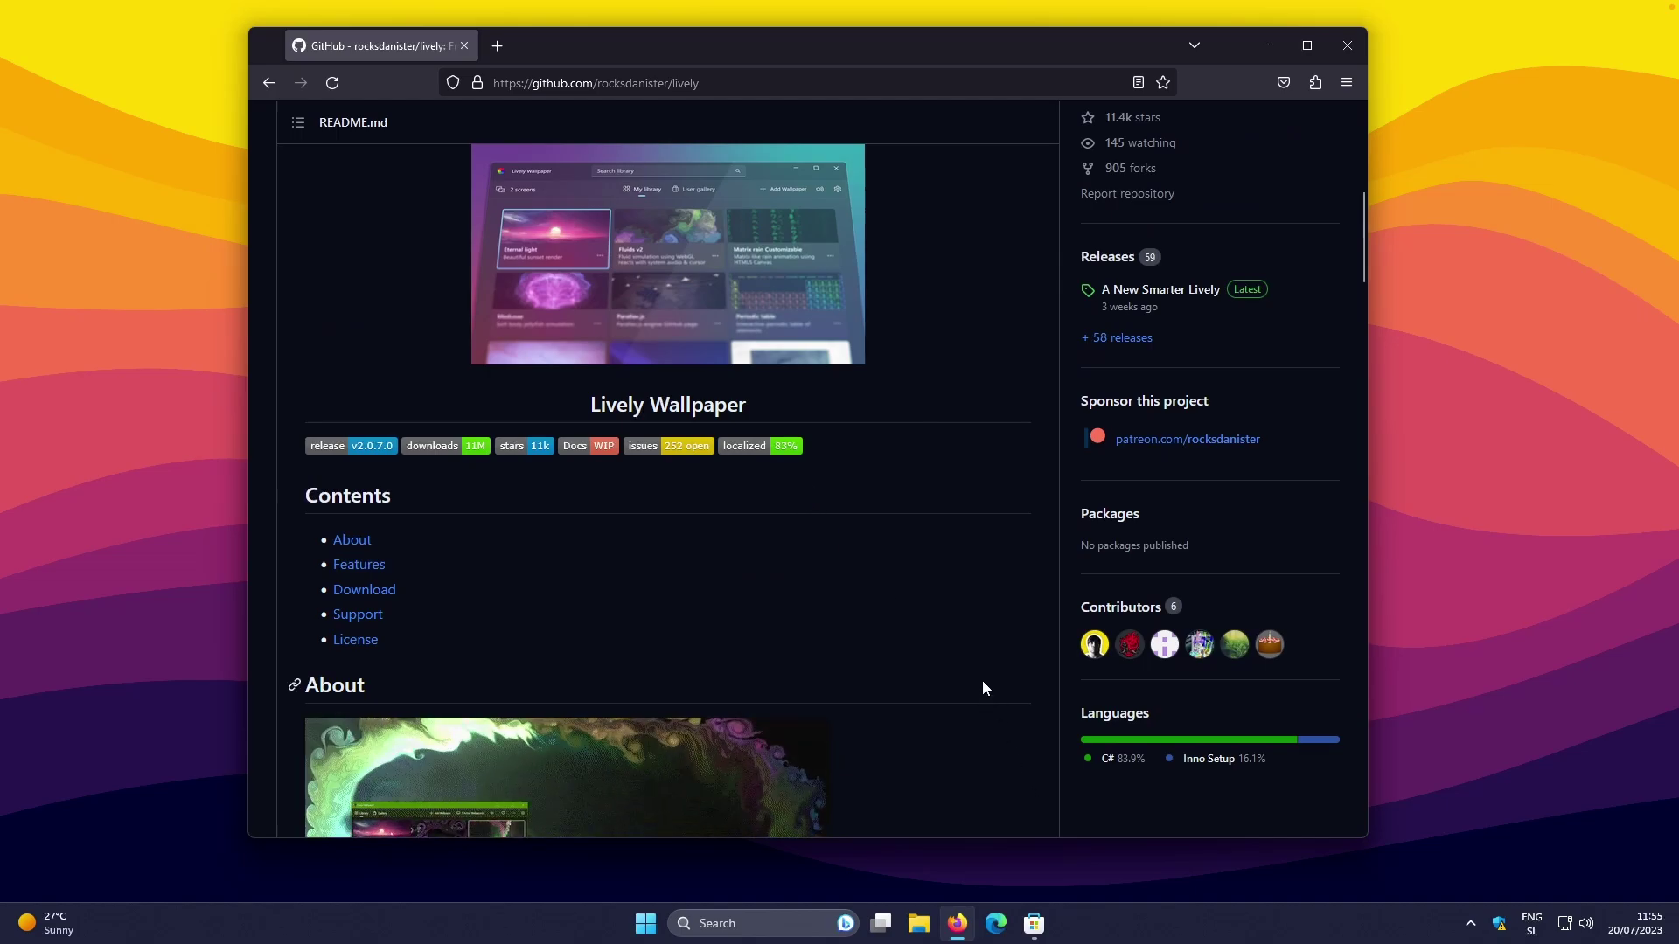
pyautogui.click(1046, 900)
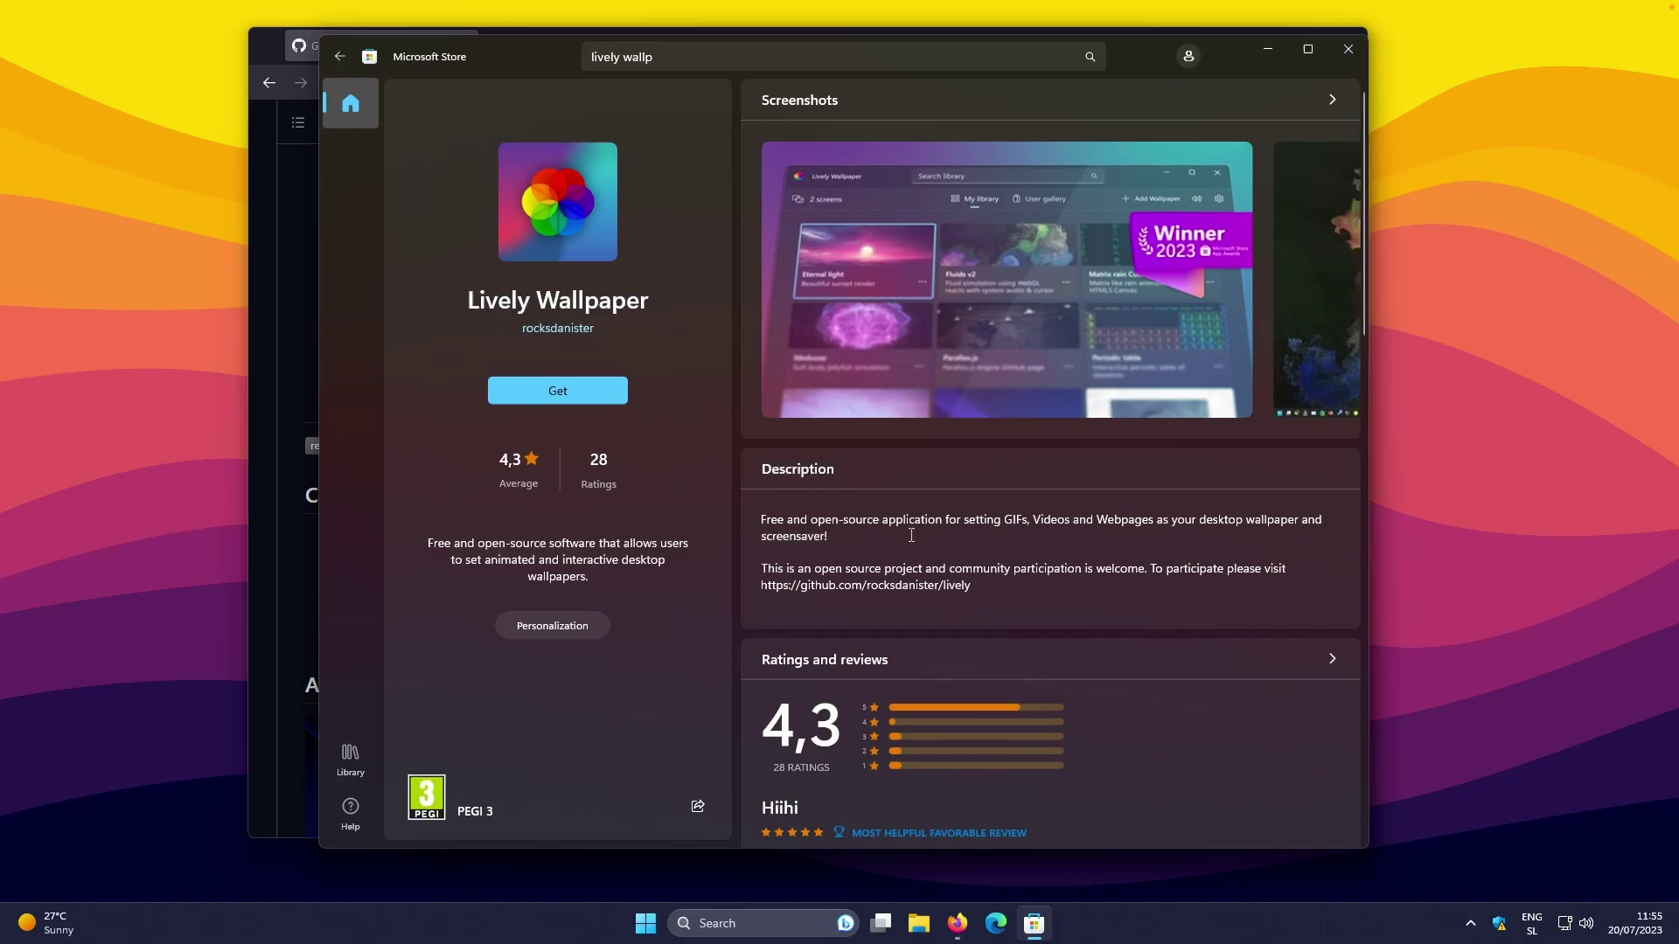
pyautogui.hotkey('alt', 'Tab')
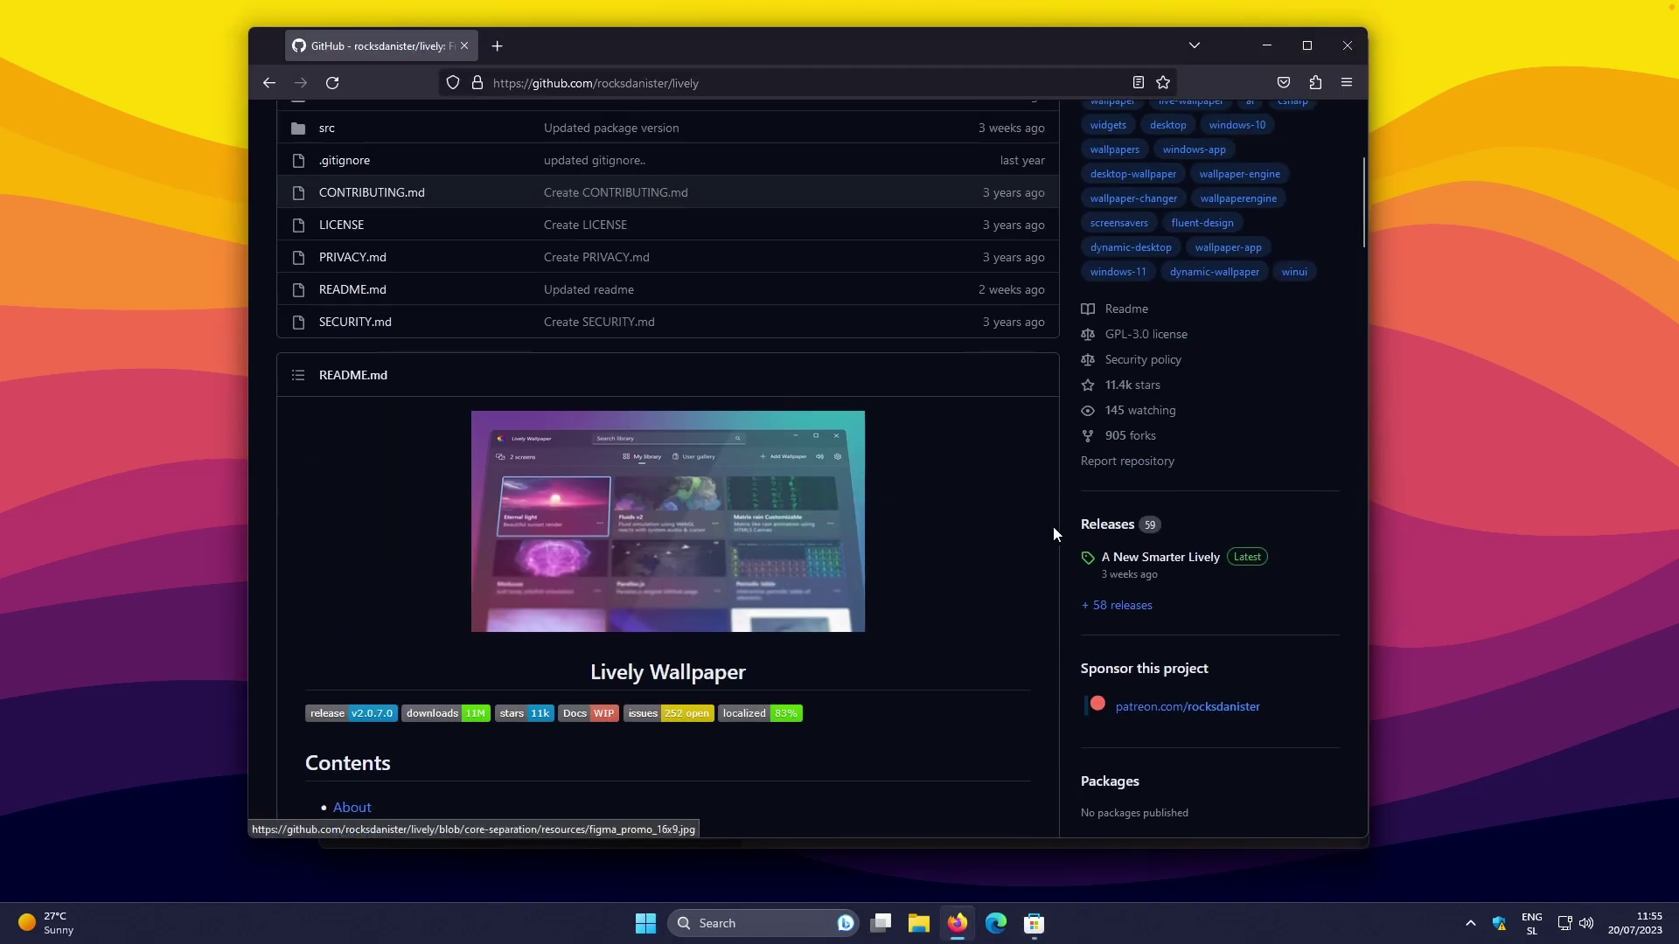
# Download lively_setup_x86_full_v2070.exe from the v2.0.7.0 release assets.
pyautogui.click(1104, 529)
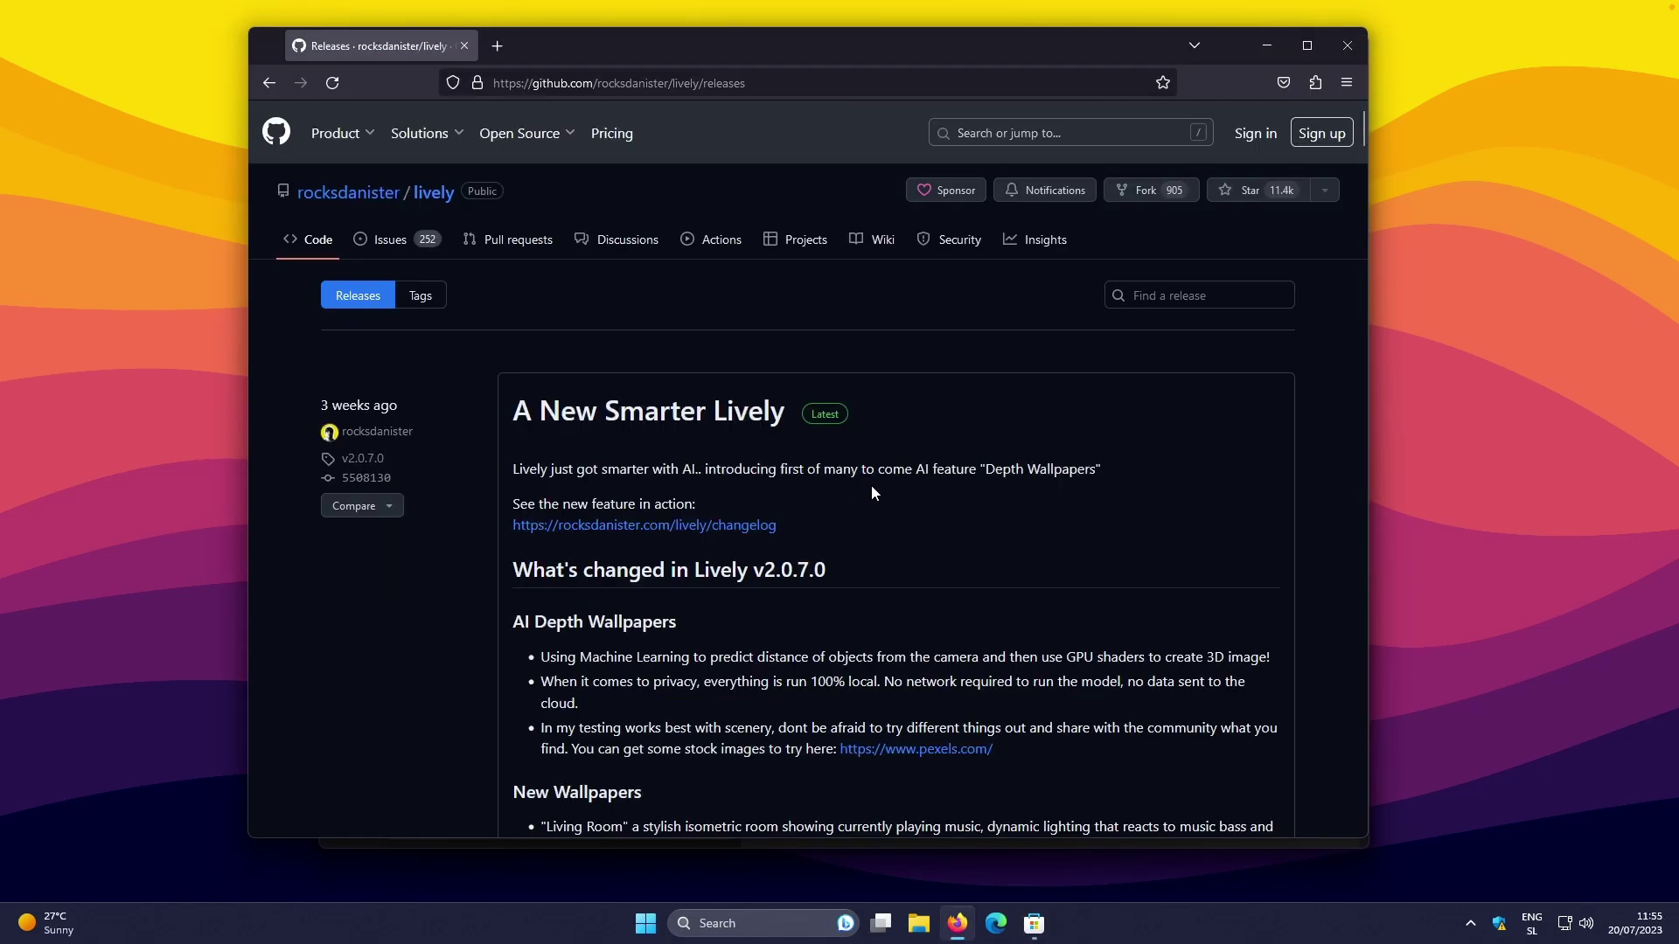
pyautogui.scroll(-2, 872, 490)
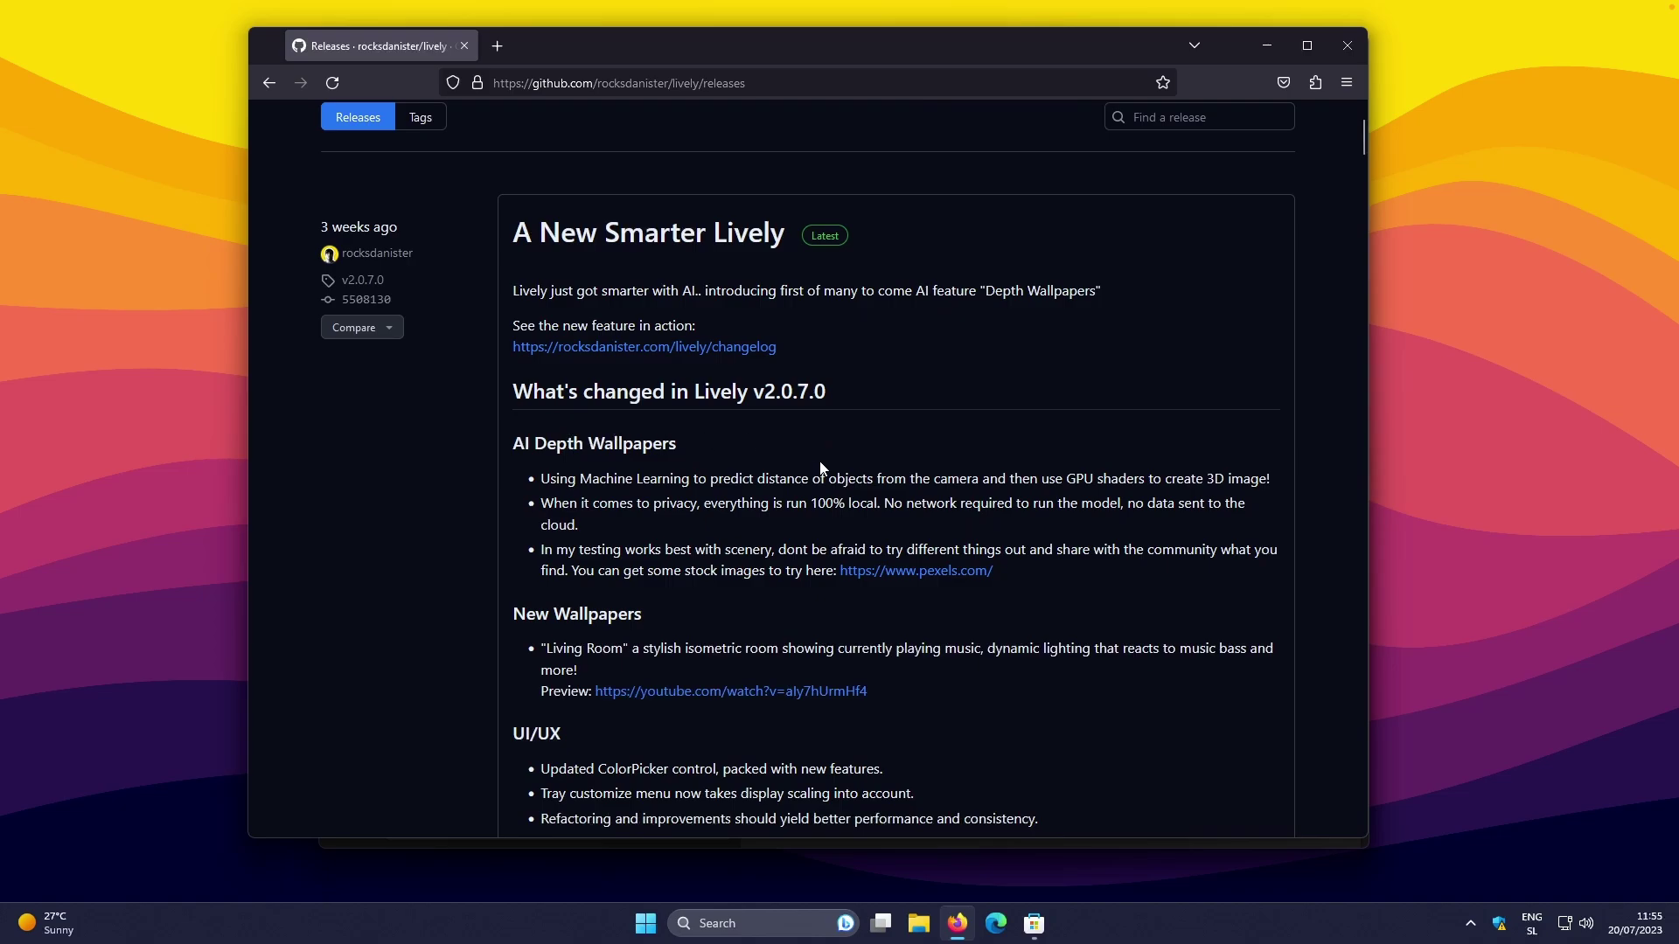
pyautogui.scroll(-13, 944, 395)
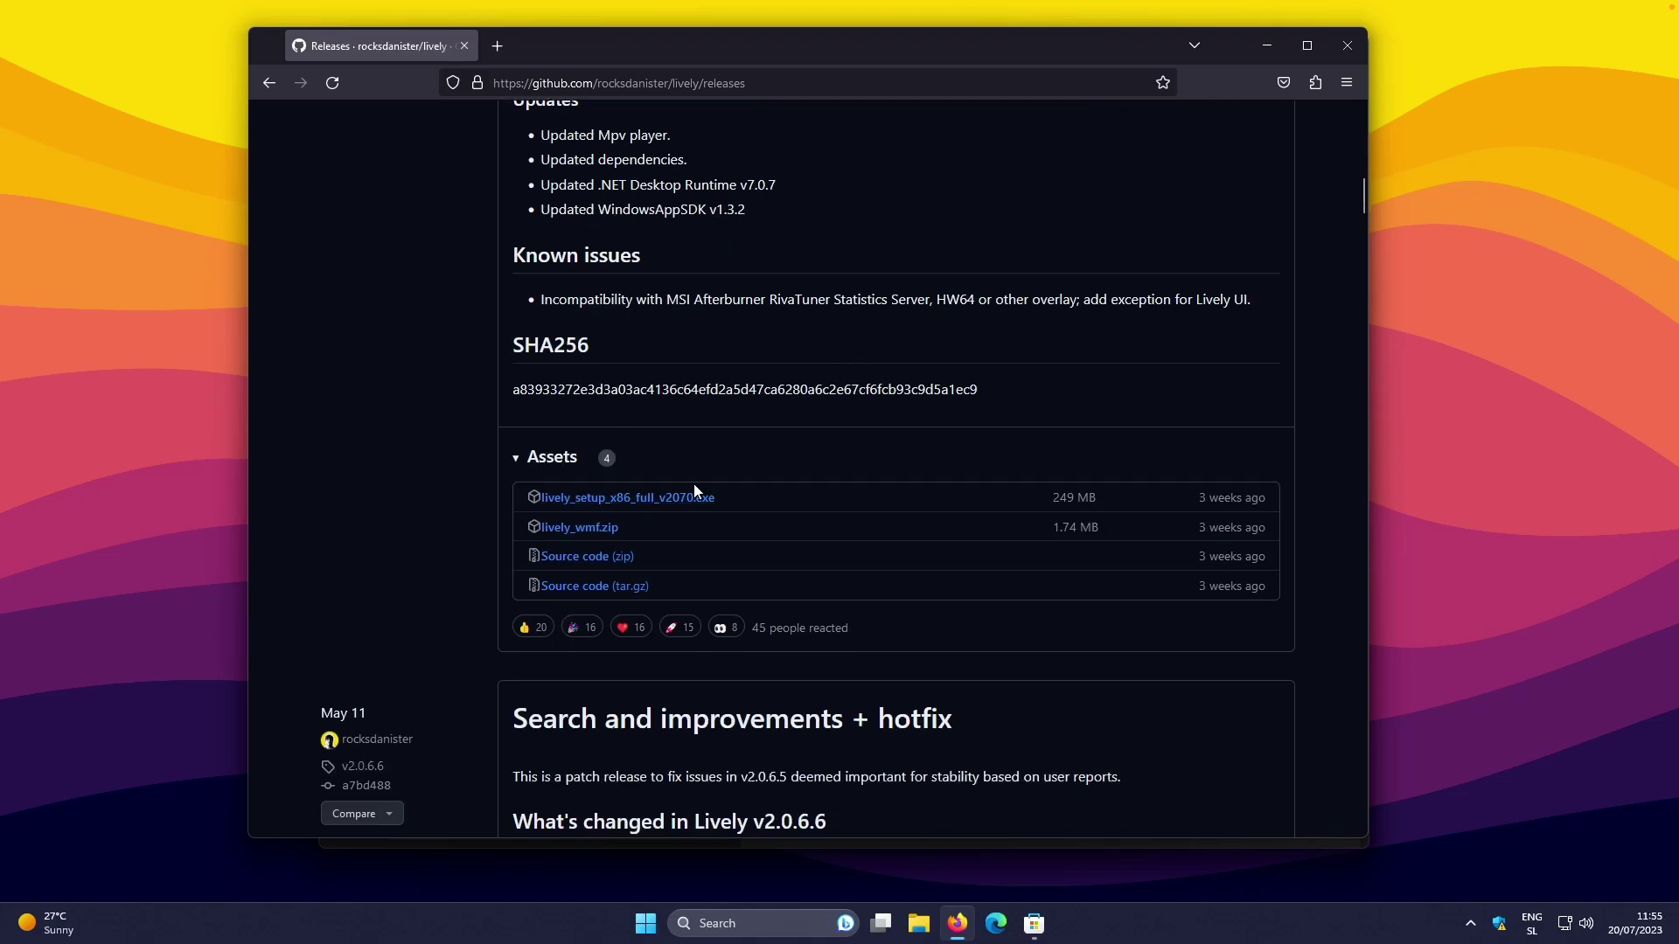
pyautogui.click(696, 495)
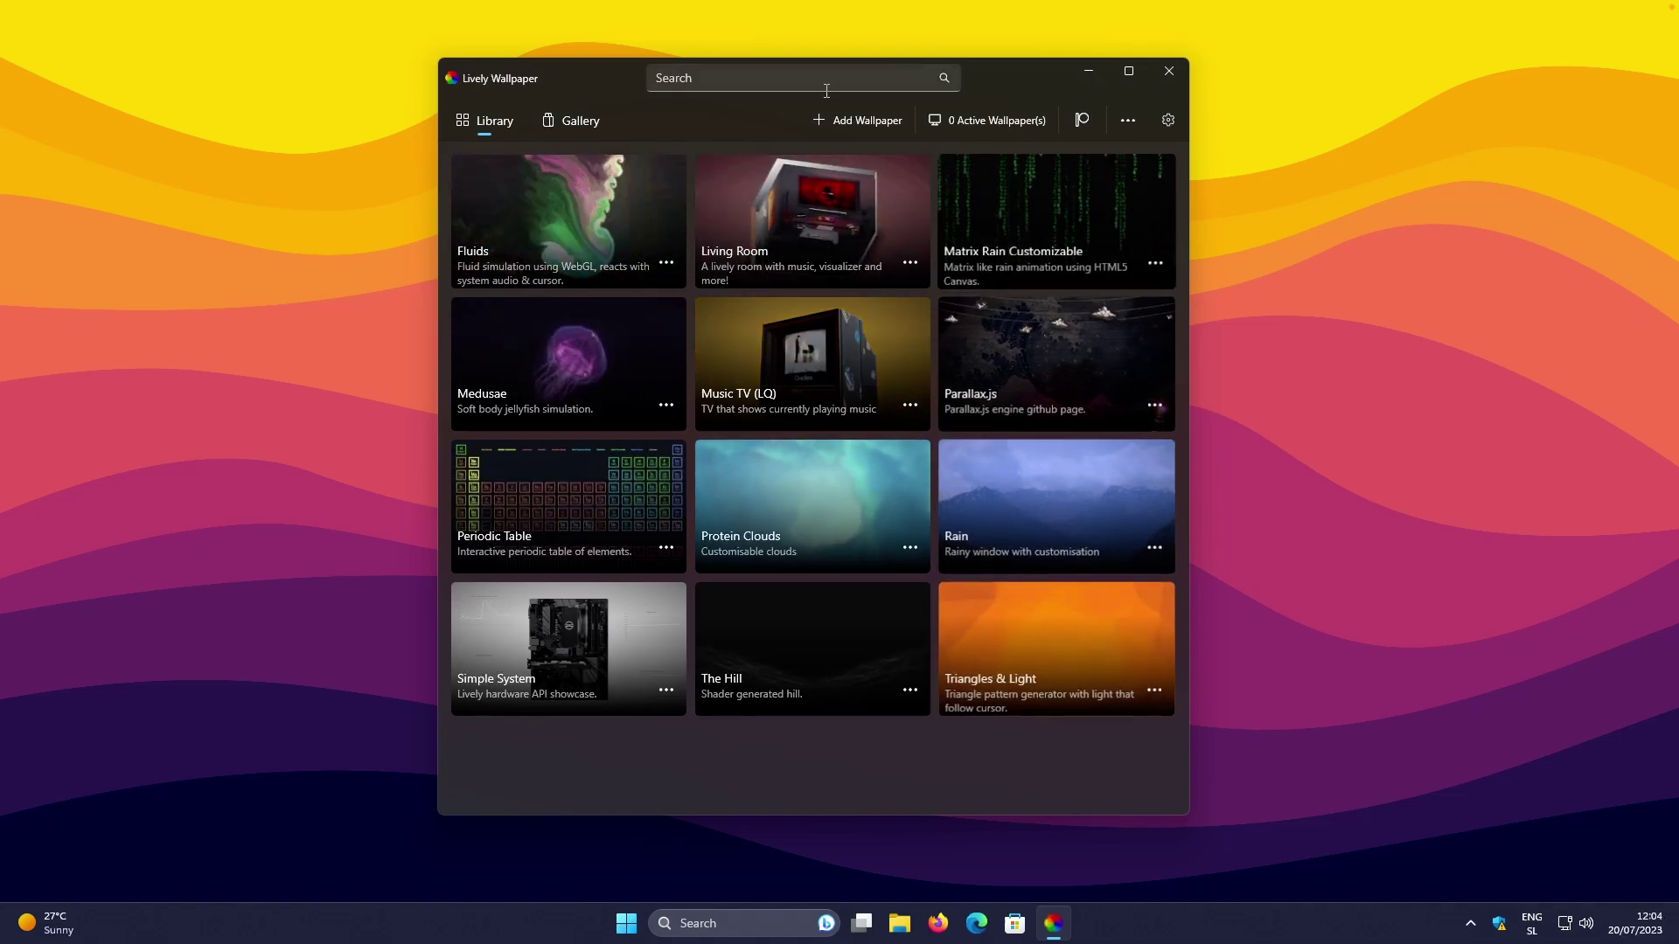
# Start a new Depth Wallpaper from Add Wallpaper's Advanced options.
pyautogui.click(864, 121)
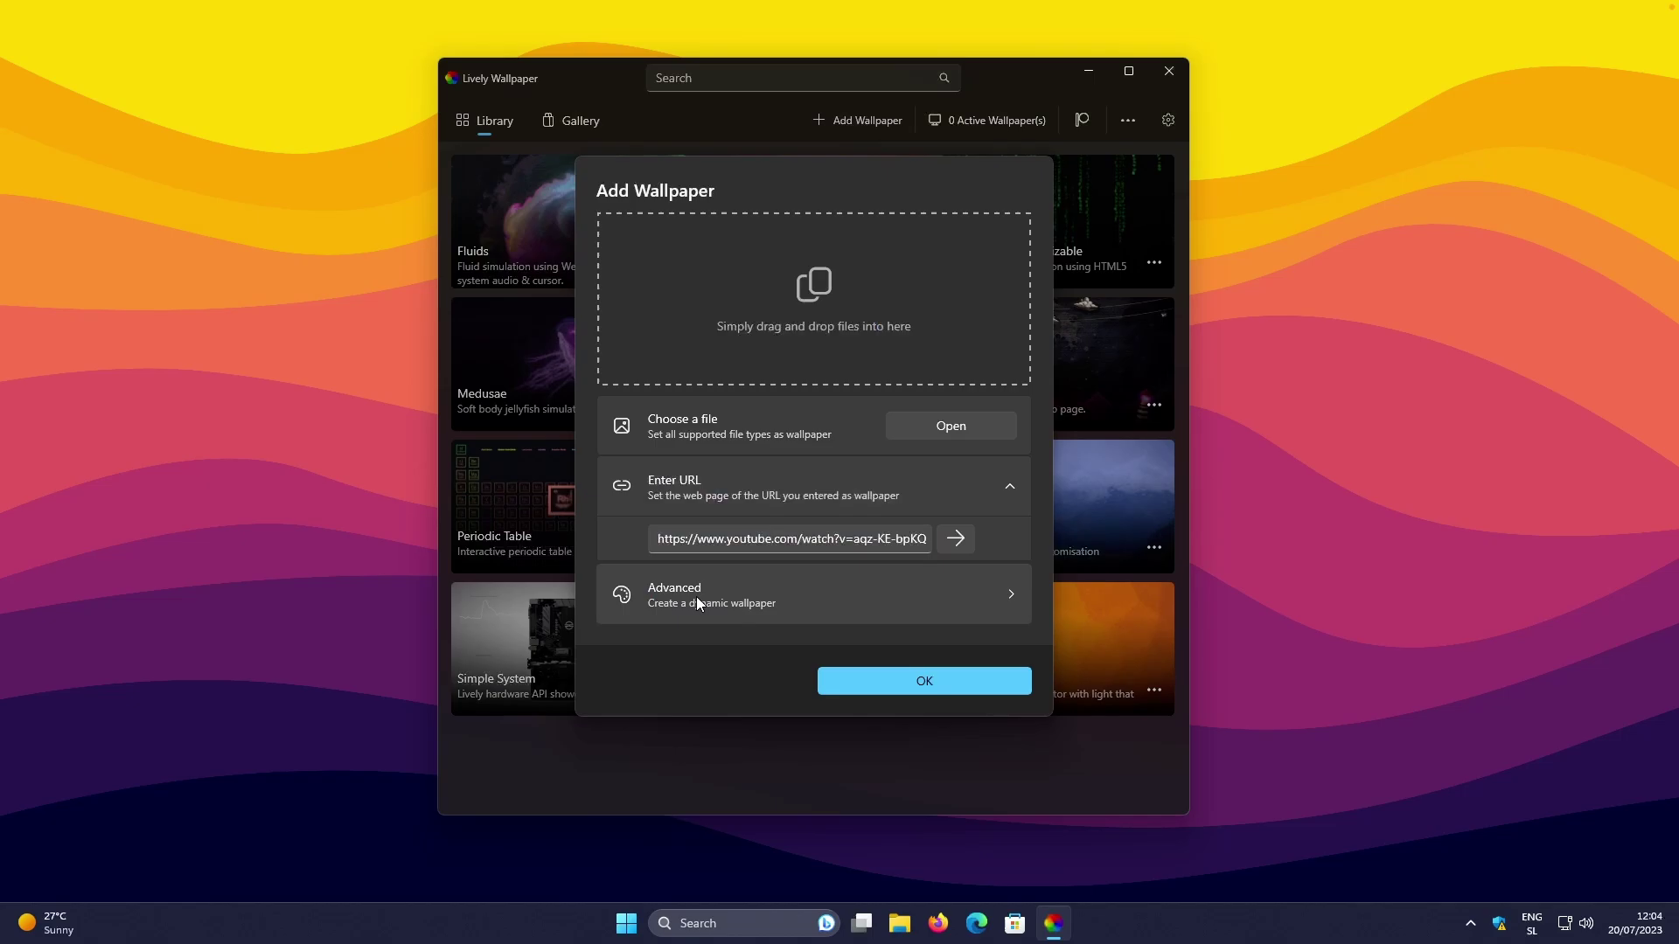
pyautogui.press('Escape')
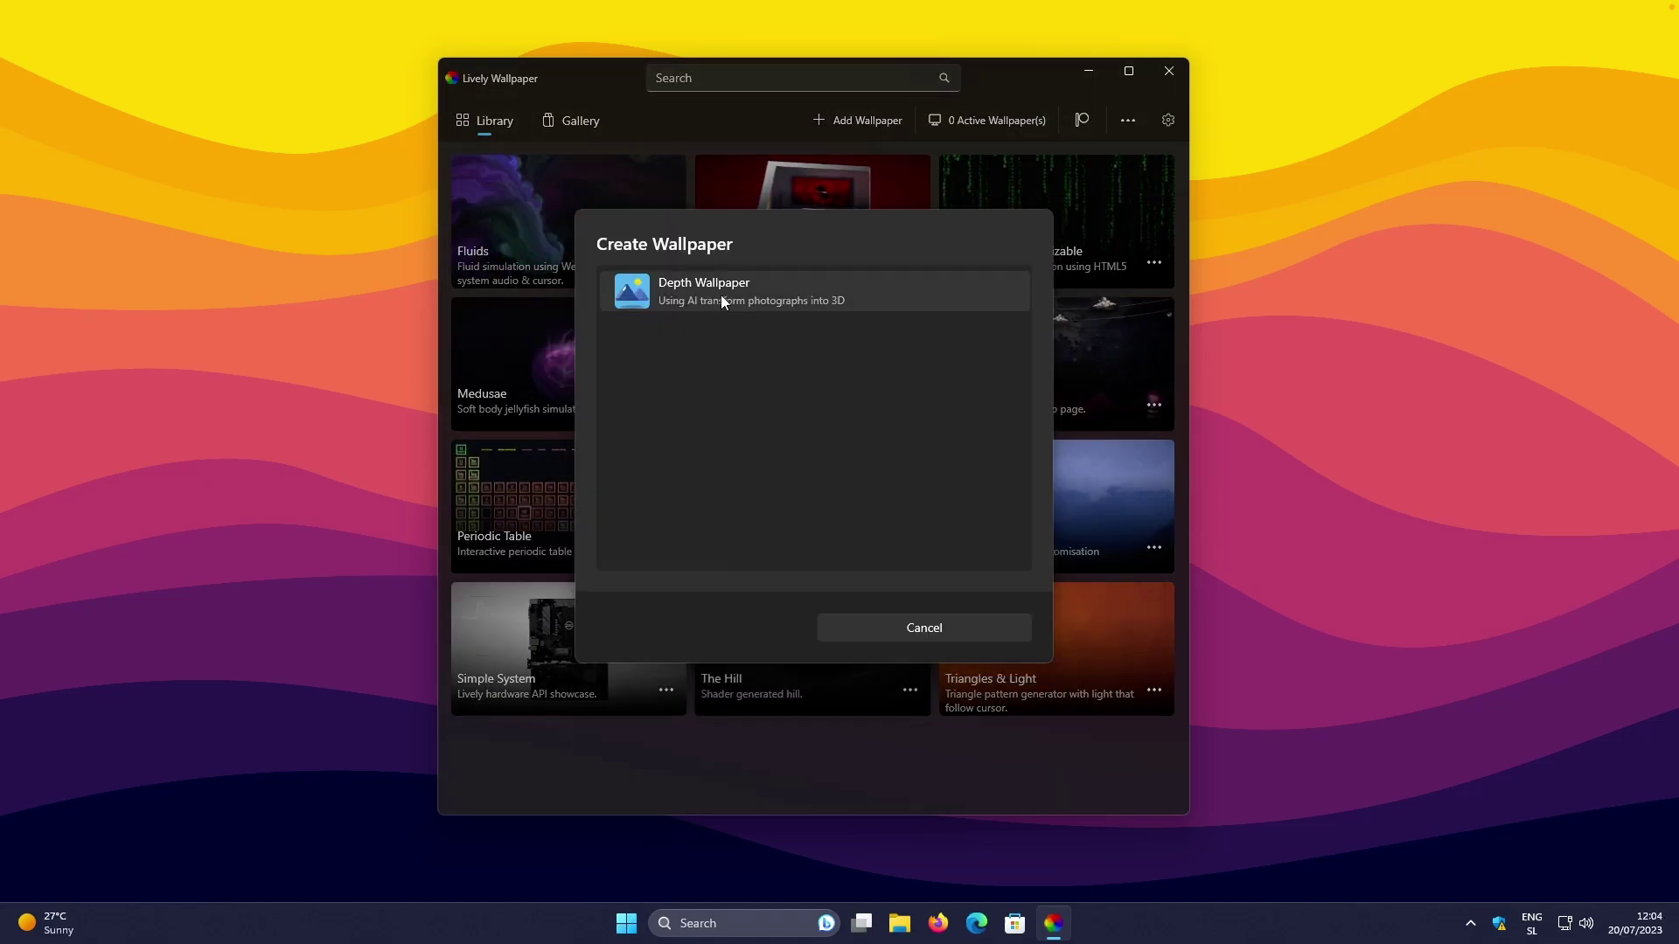
pyautogui.click(722, 301)
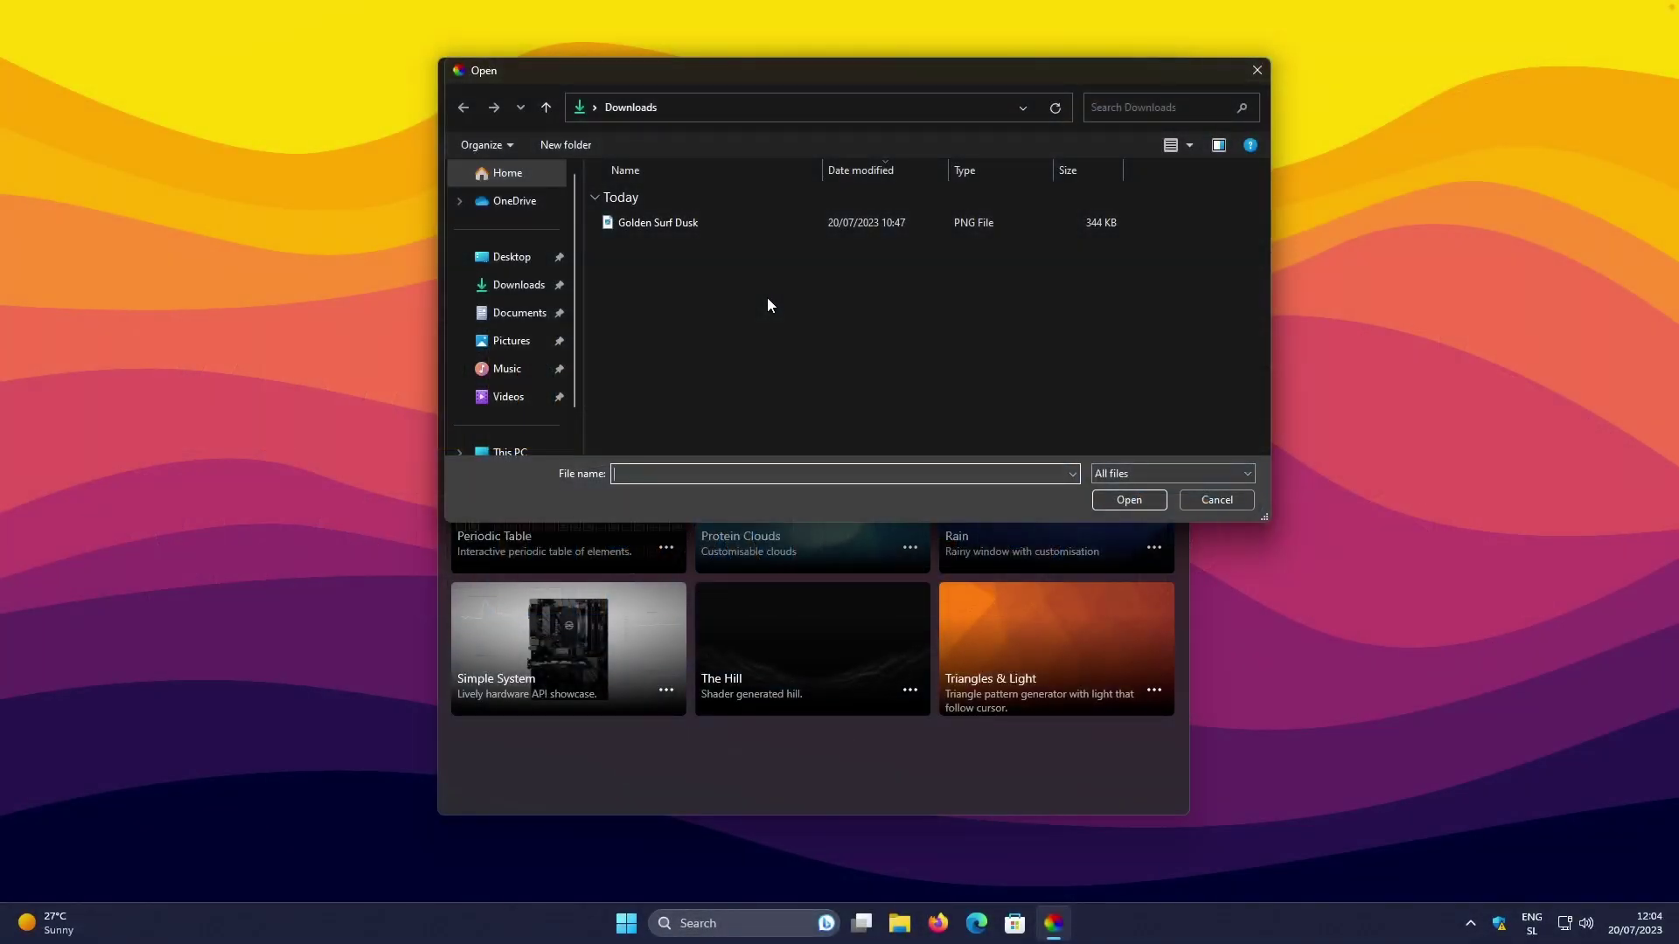
# Load the Golden Surf Dusk image from Downloads into the AI Depth Wallpaper dialog.
pyautogui.click(732, 225)
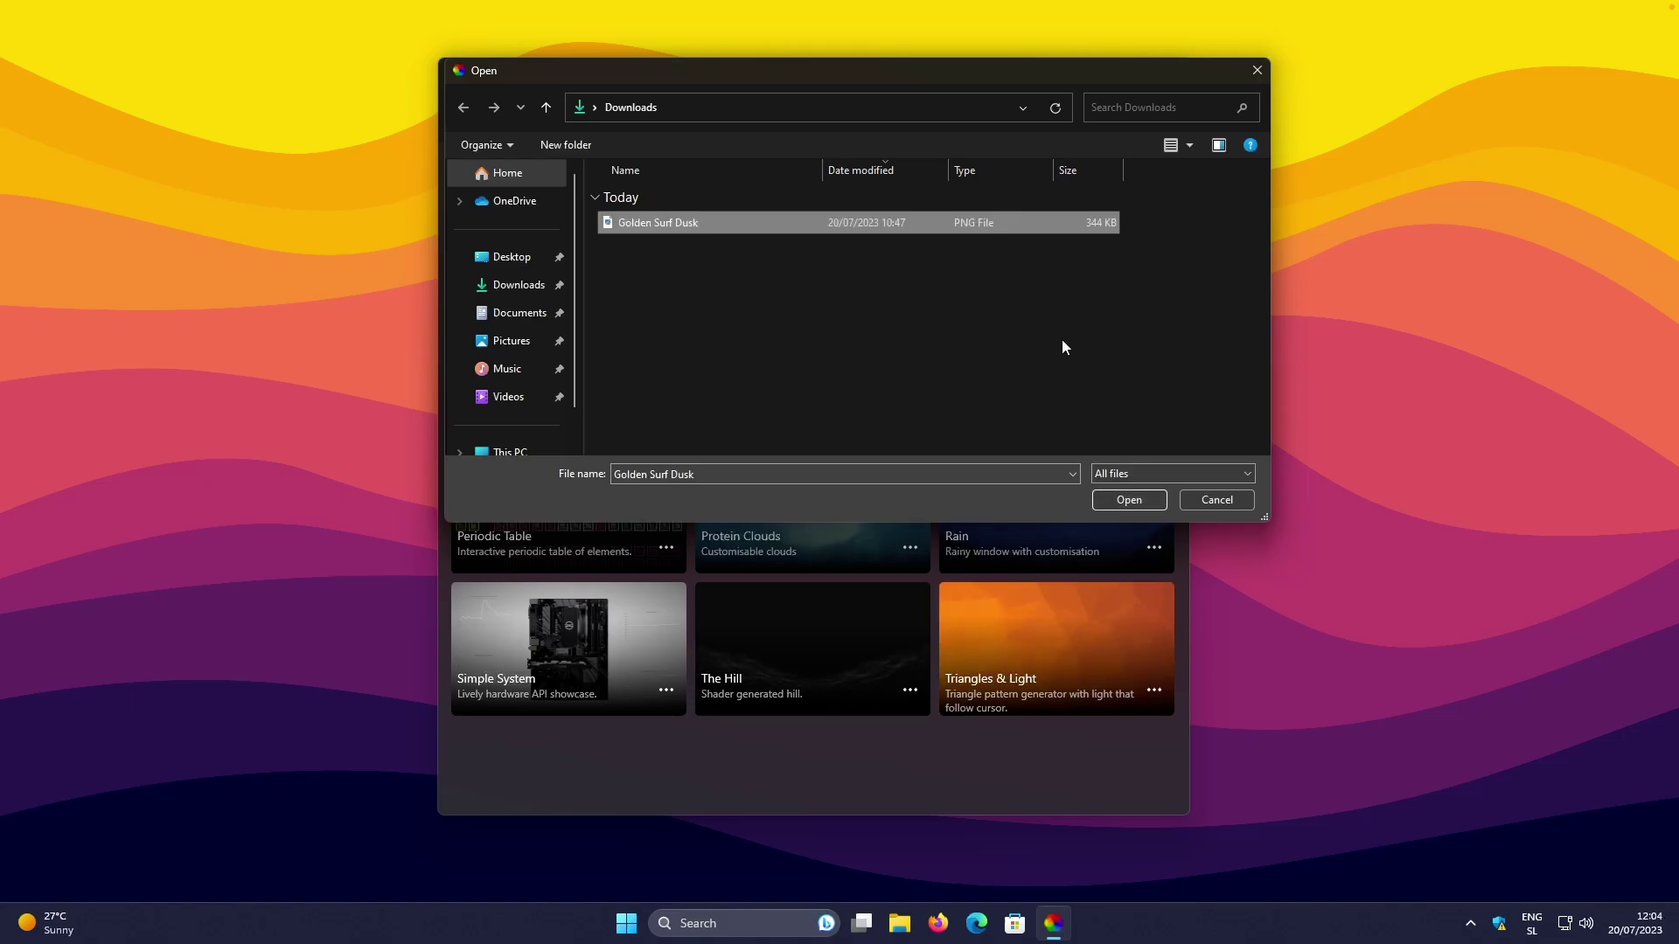
pyautogui.click(1128, 501)
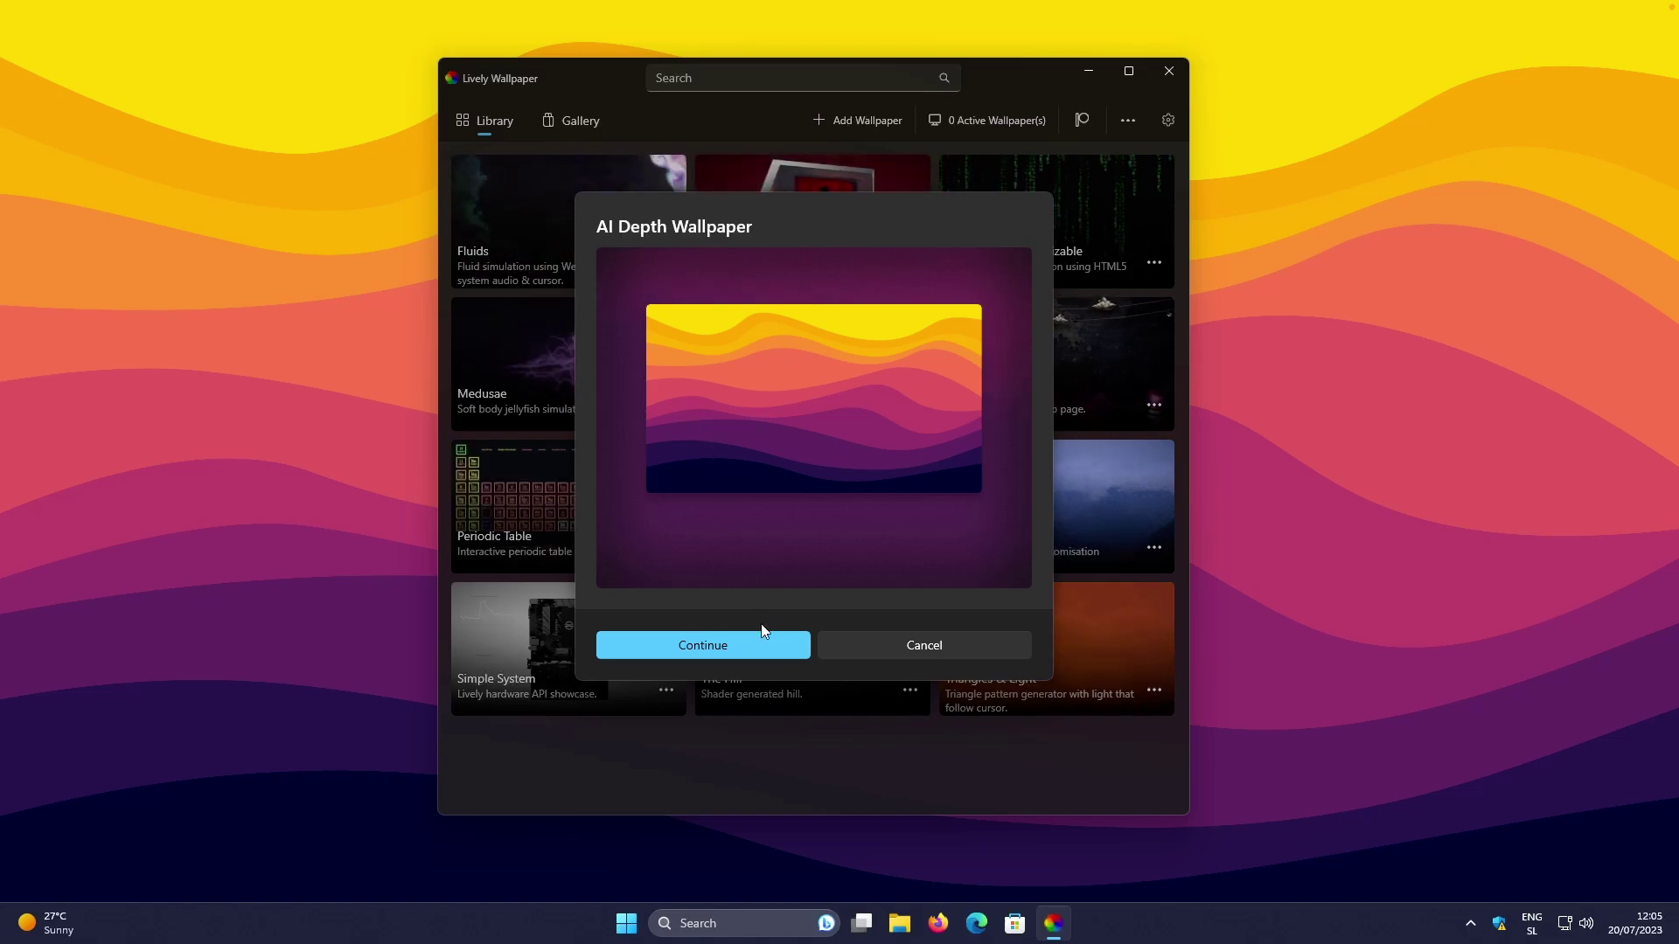
# Generate the Golden Surf Dusk depth wallpaper and make it the active wallpaper.
pyautogui.click(723, 649)
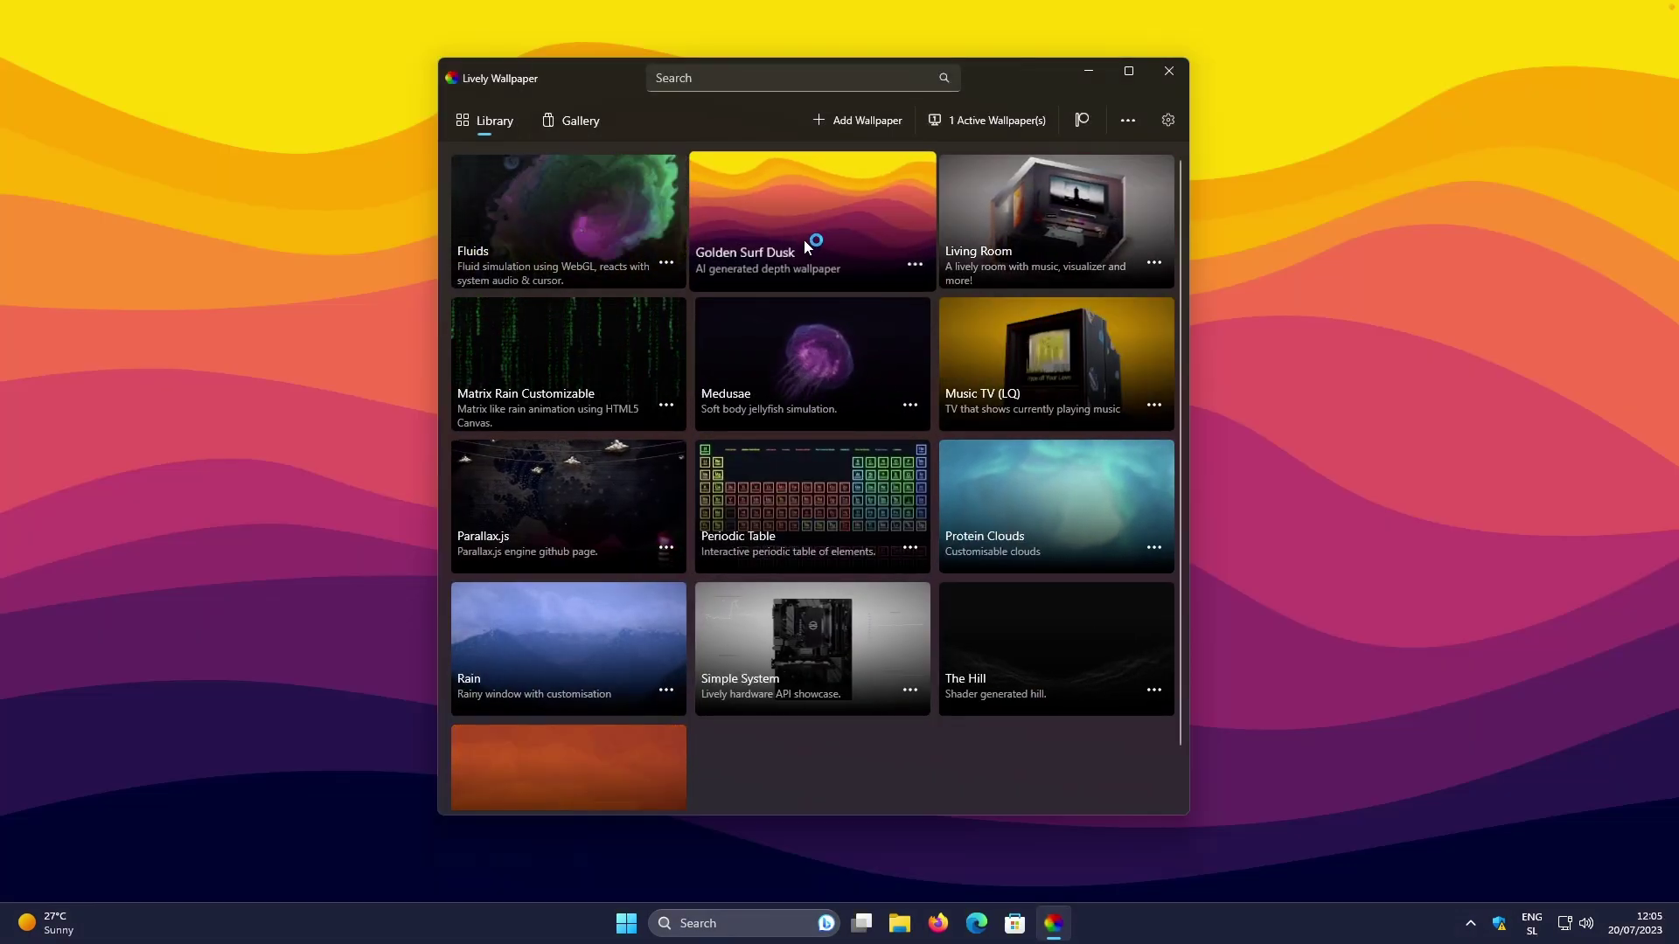
pyautogui.click(1088, 71)
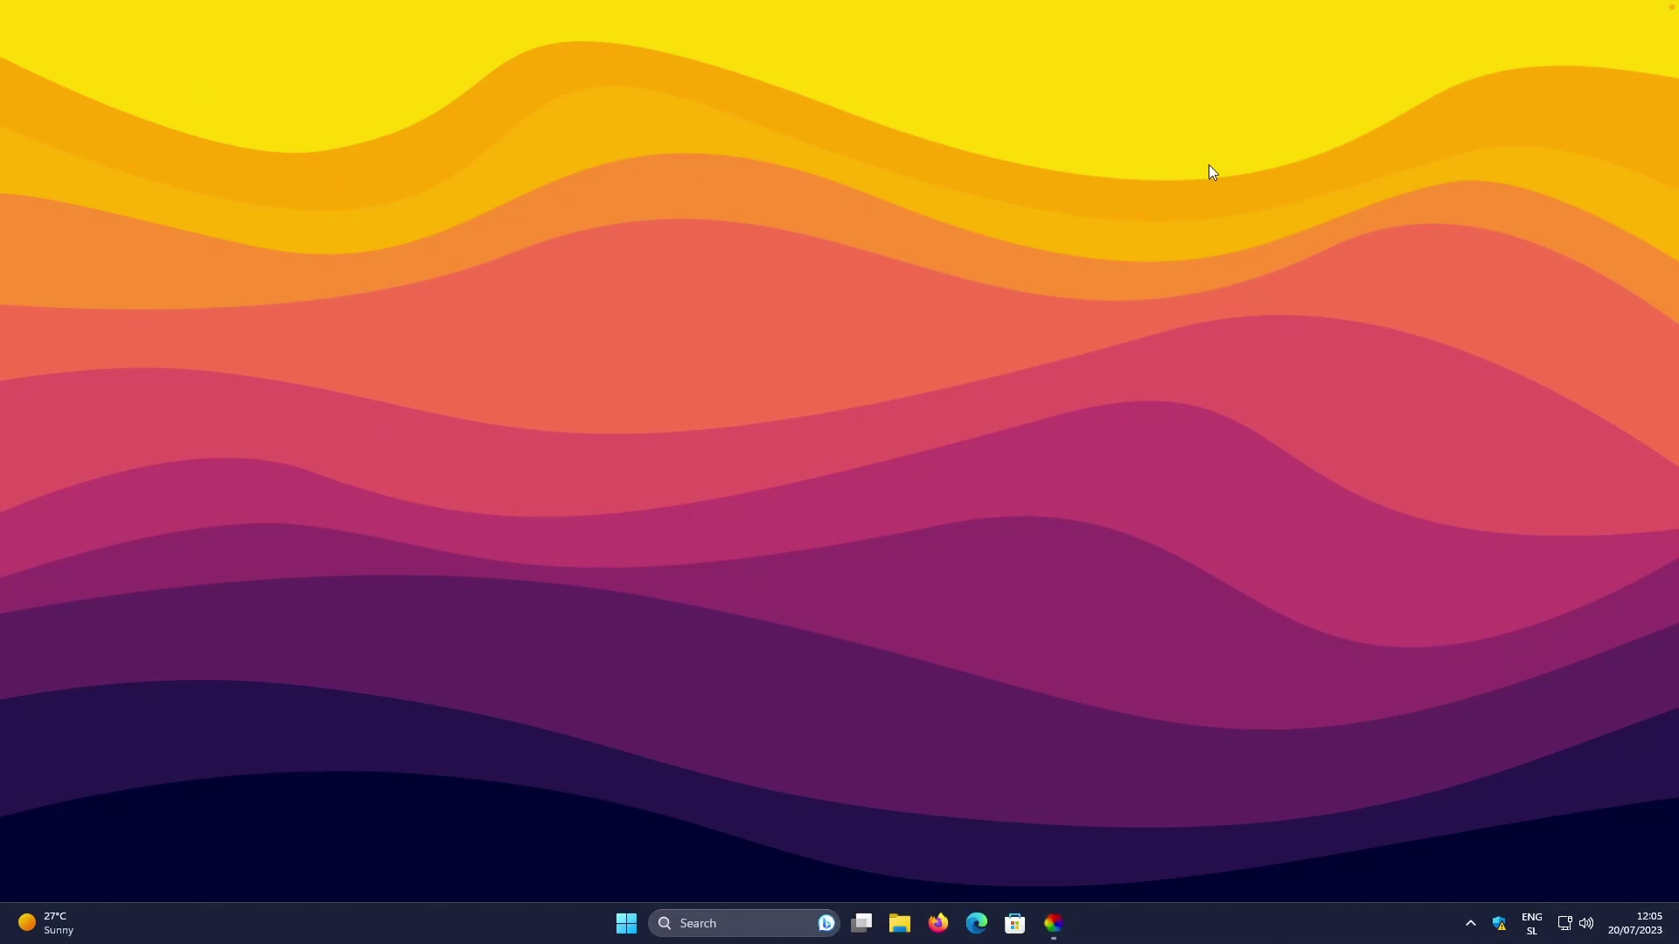
pyautogui.click(1053, 923)
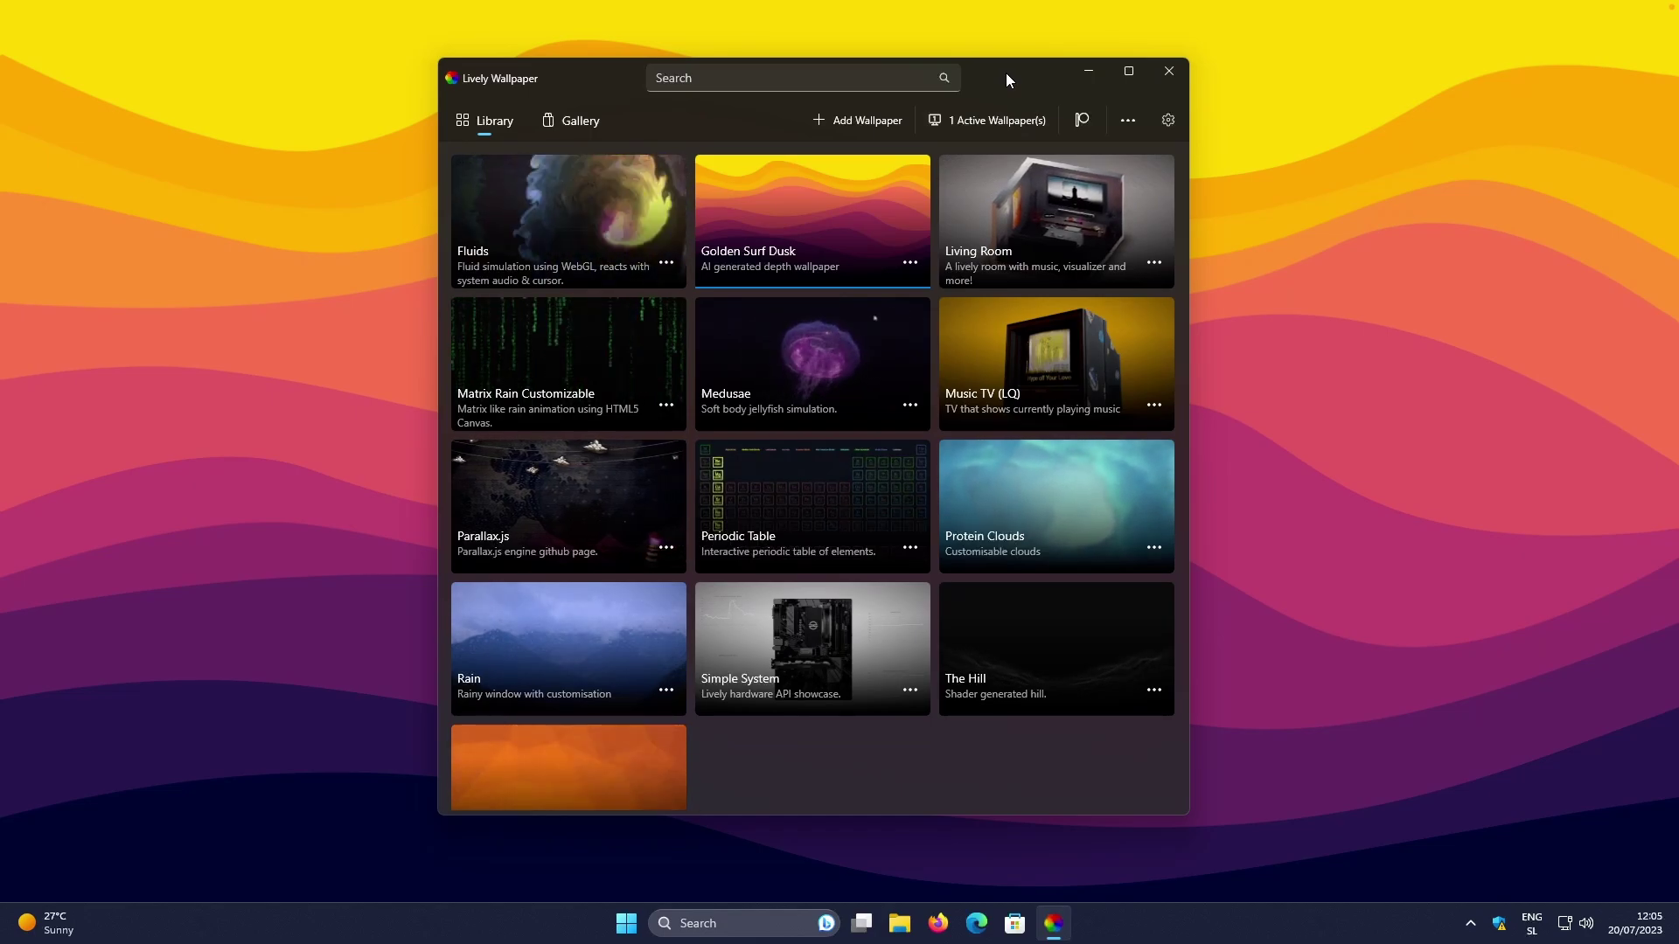
# Customise Golden Surf Dusk with Horizontal motion 39 and Vertical motion 24.
pyautogui.click(913, 265)
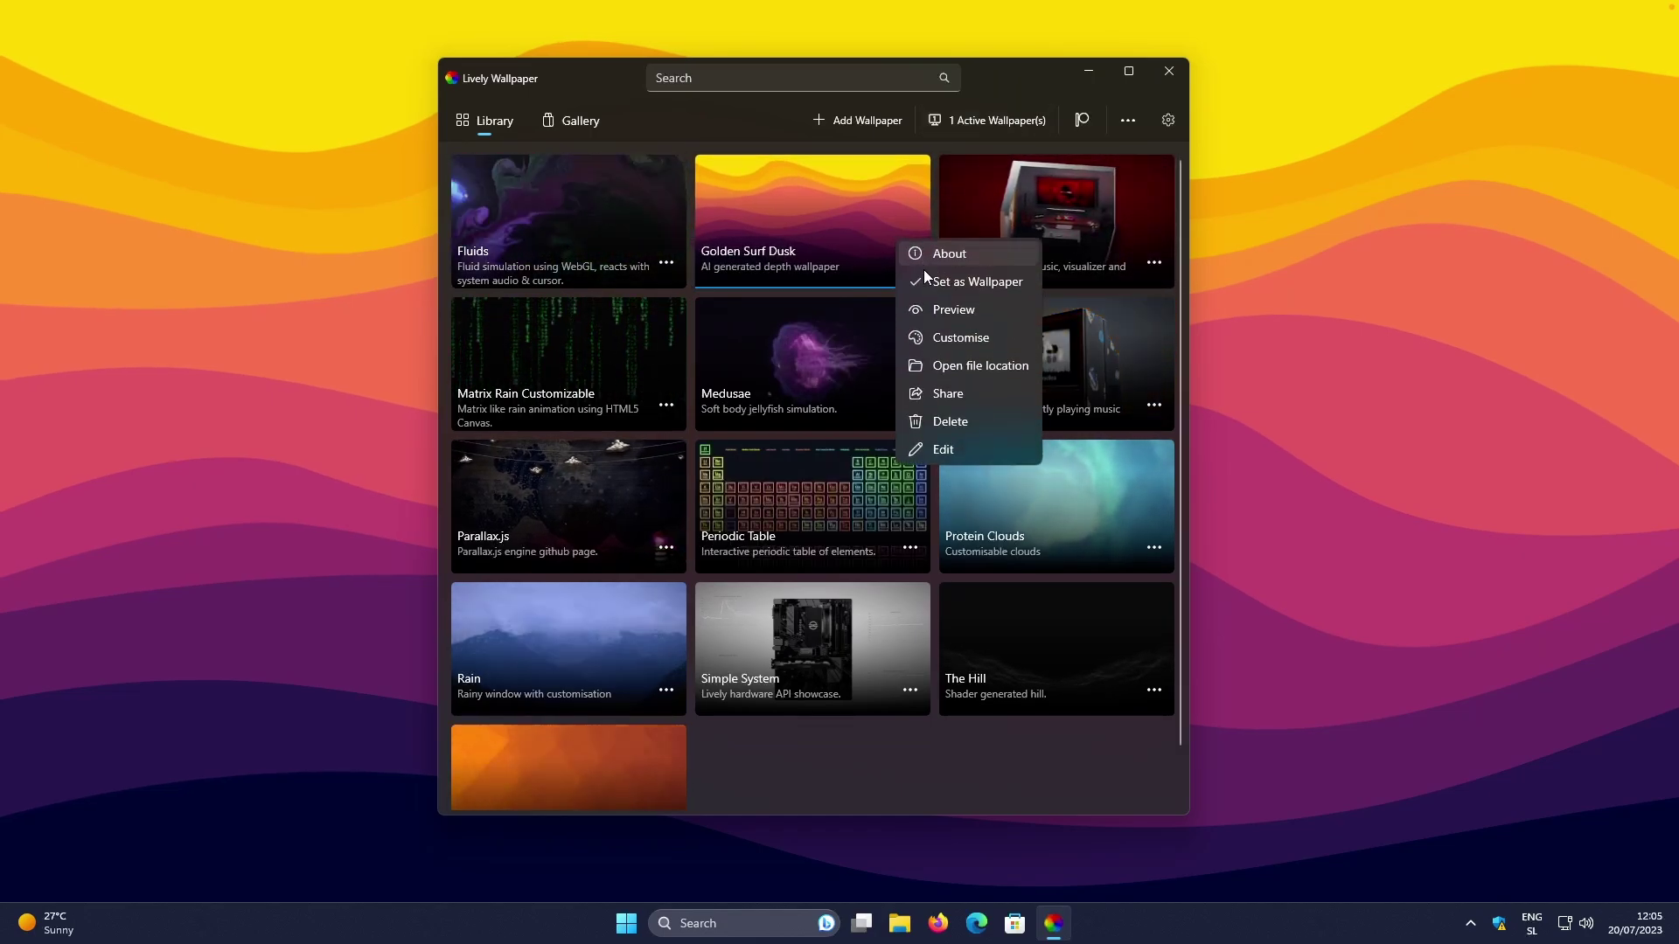
pyautogui.click(967, 338)
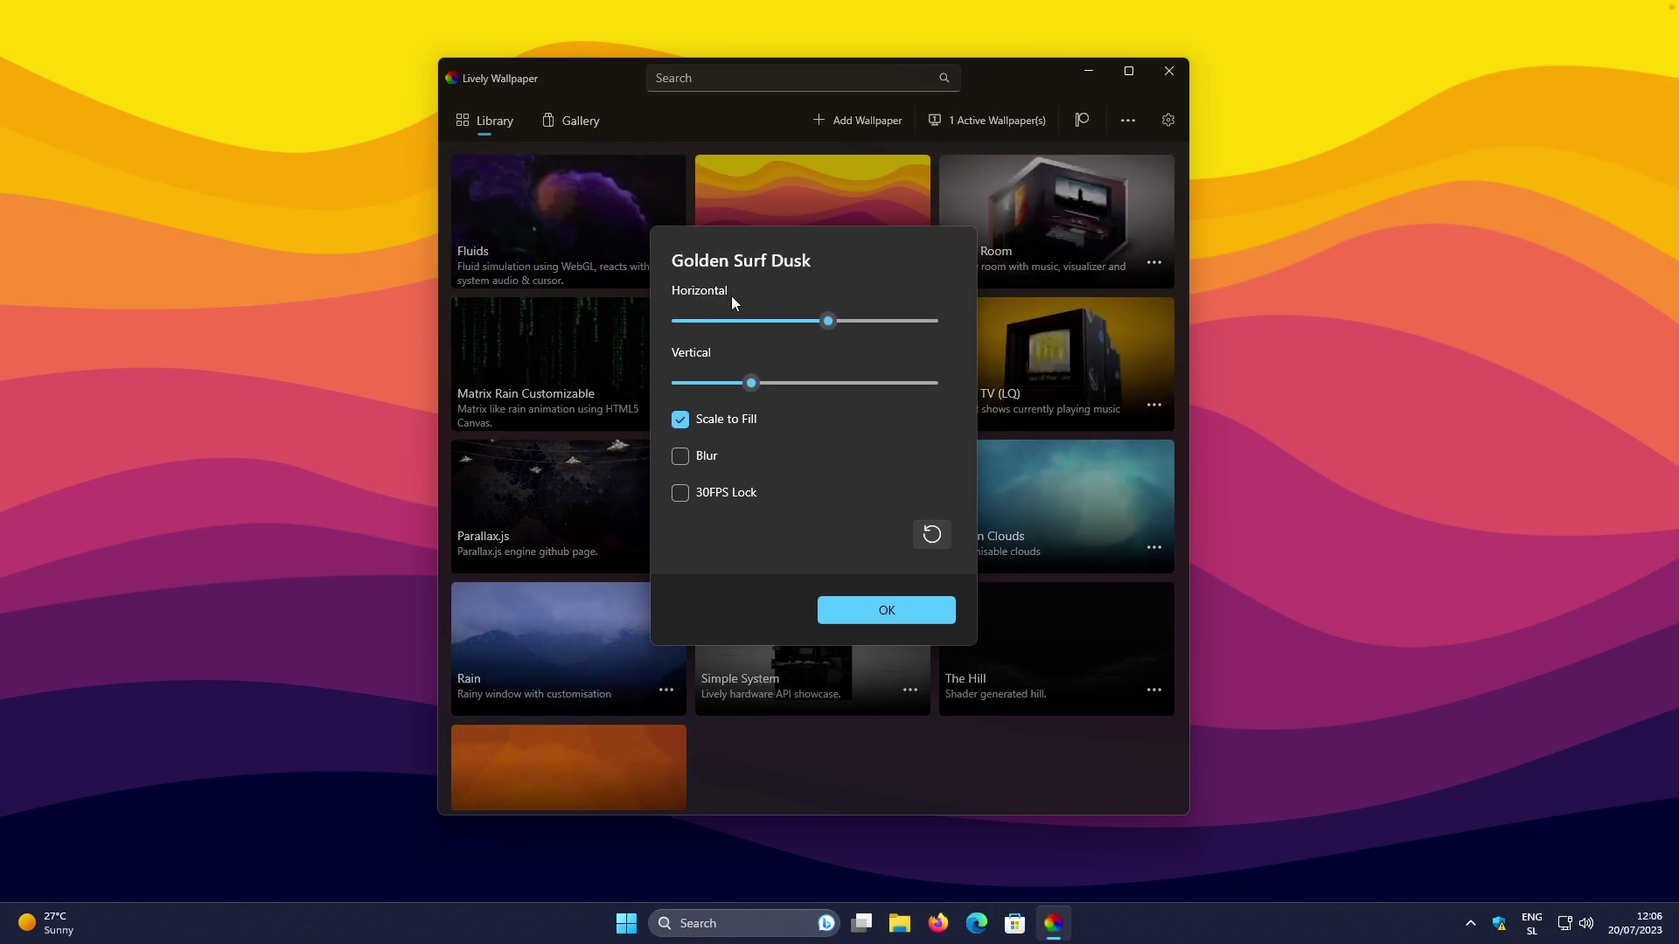
pyautogui.moveTo(829, 320); pyautogui.dragTo(905, 320)
pyautogui.moveTo(749, 380); pyautogui.dragTo(828, 383)
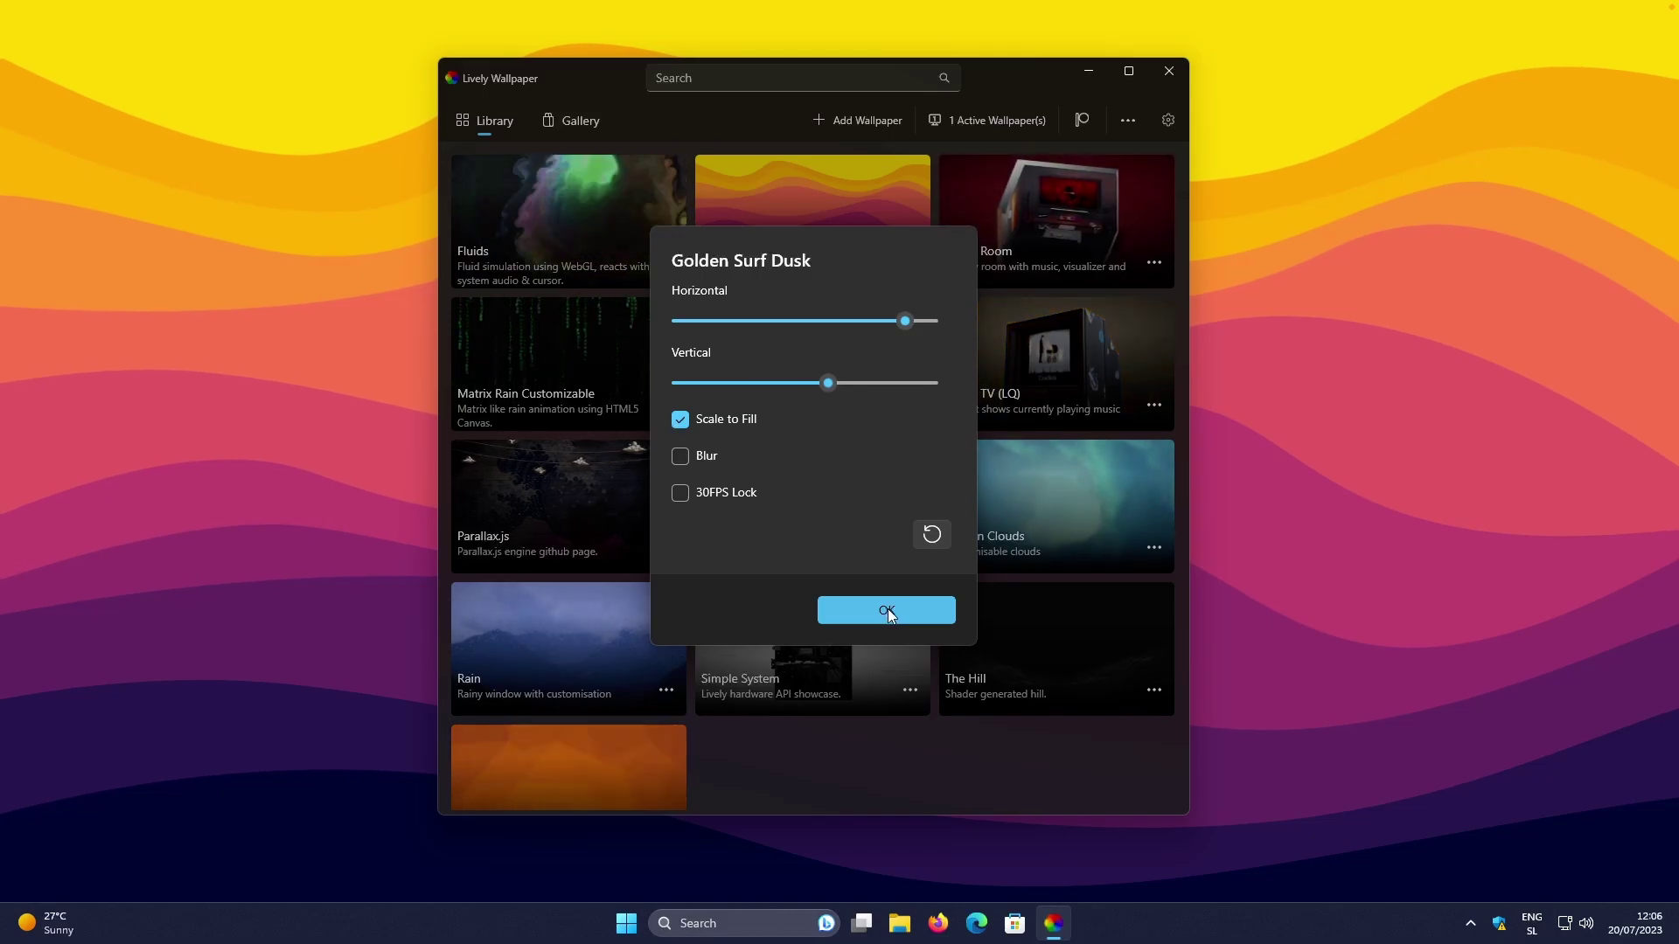
pyautogui.click(889, 609)
# Minimize Lively Wallpaper to watch the desktop, then bring its window back.
pyautogui.click(1088, 73)
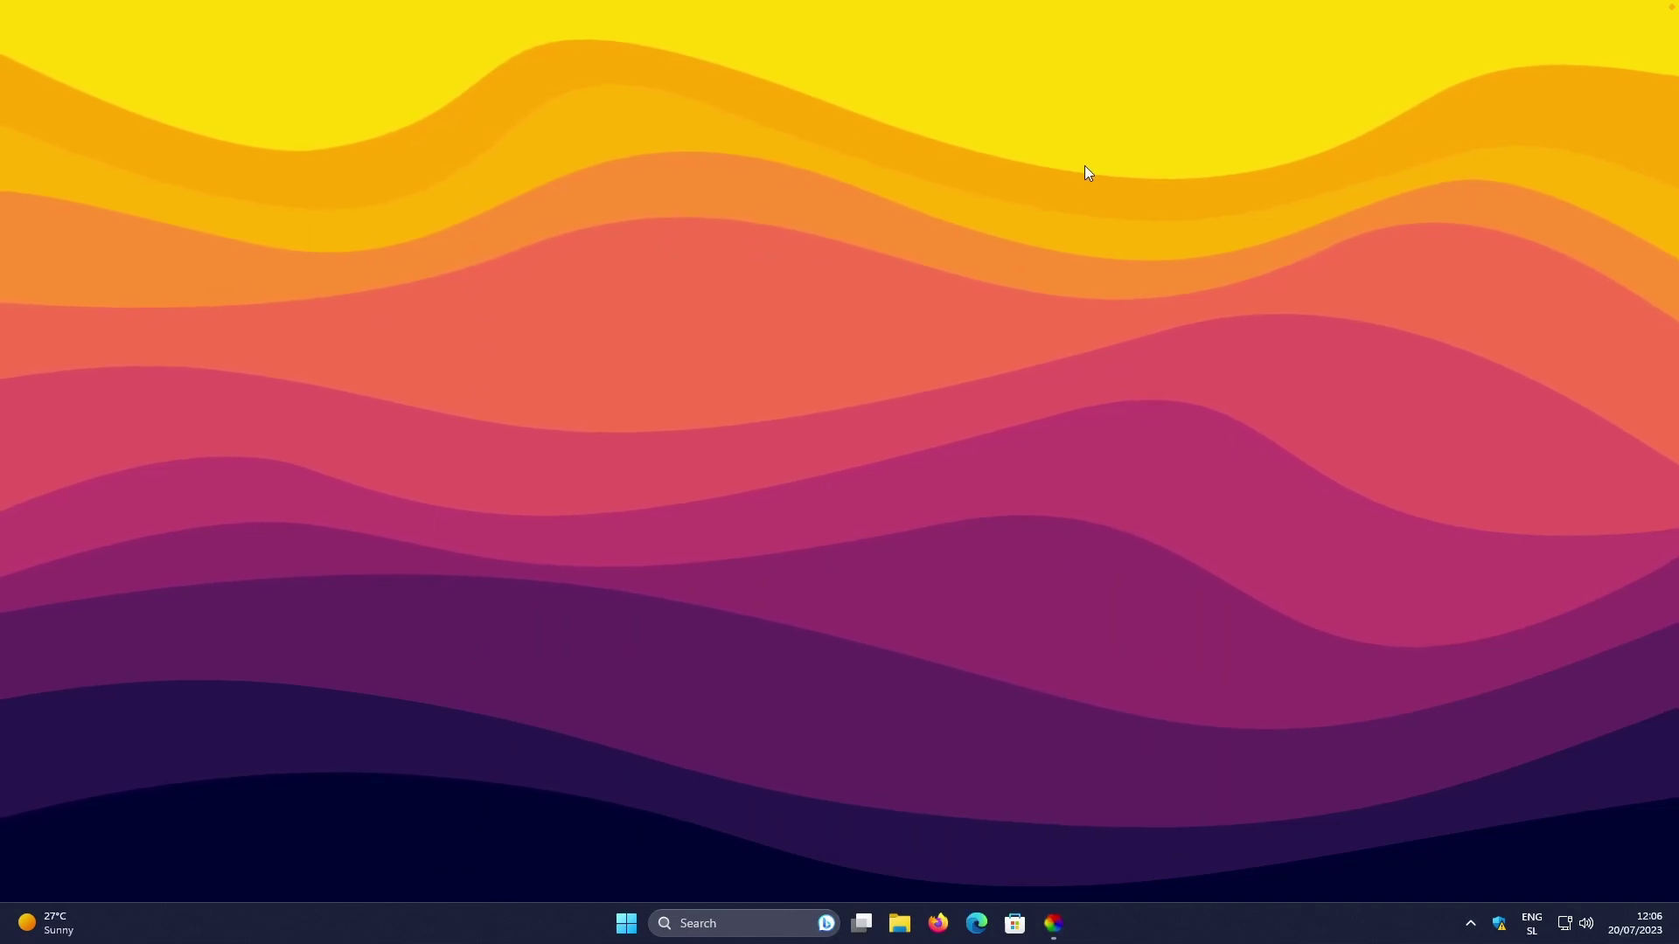
pyautogui.hotkey('alt', 'Tab')
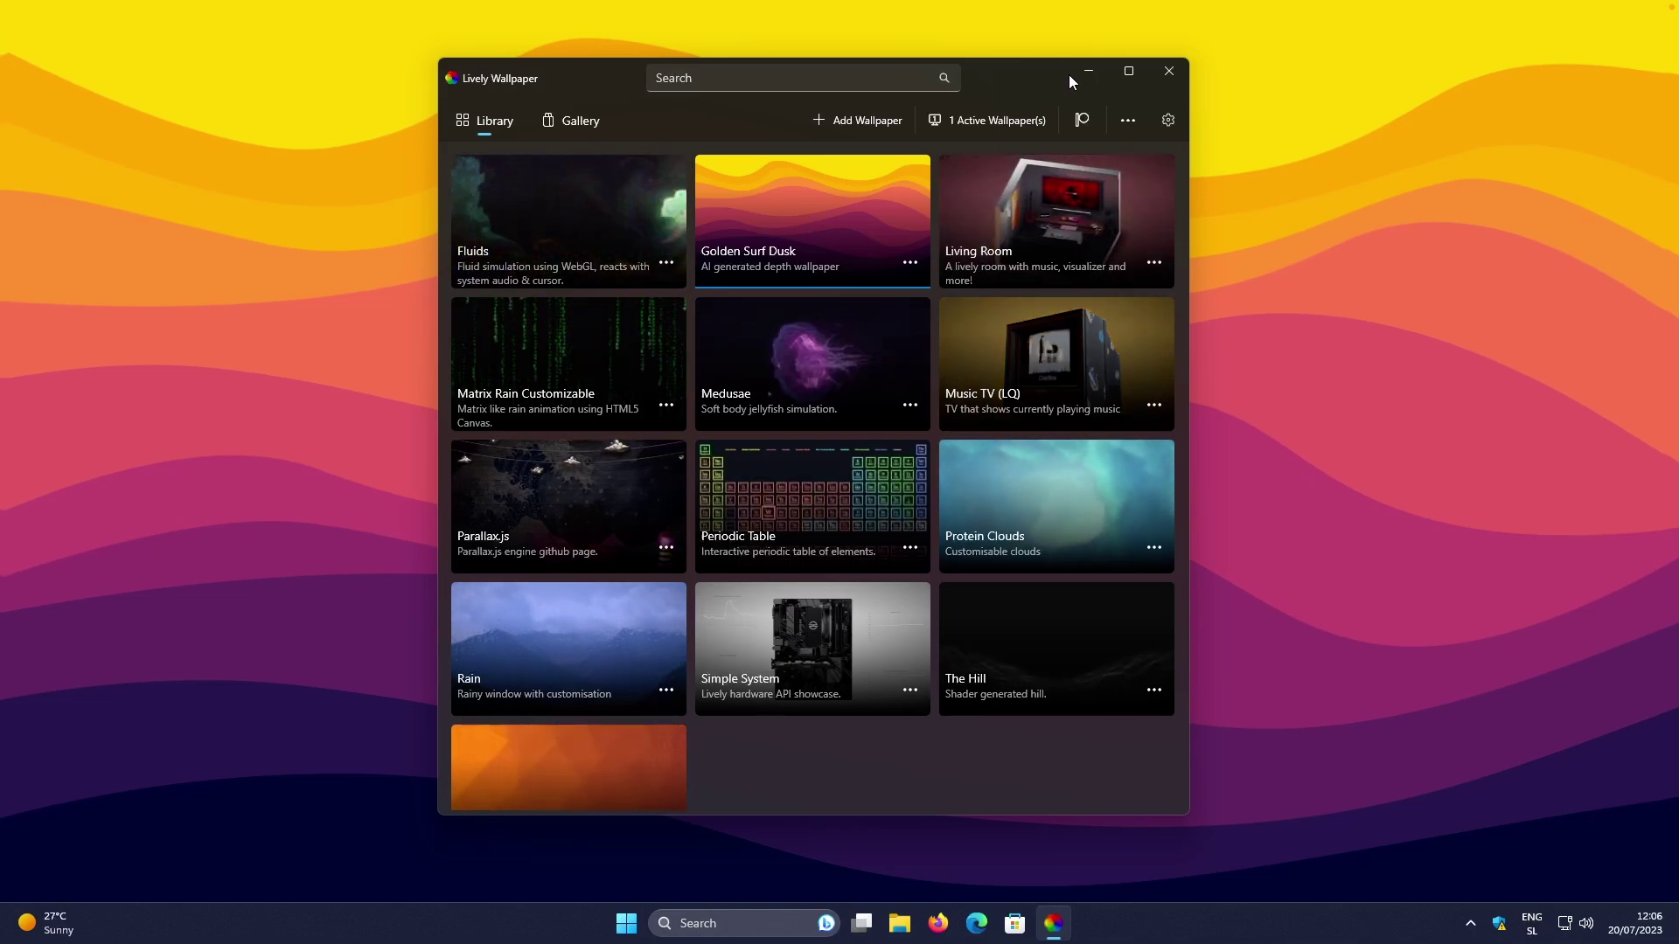
# Search Google for 'unsplash' in Firefox and open the Unsplash site.
pyautogui.click(937, 923)
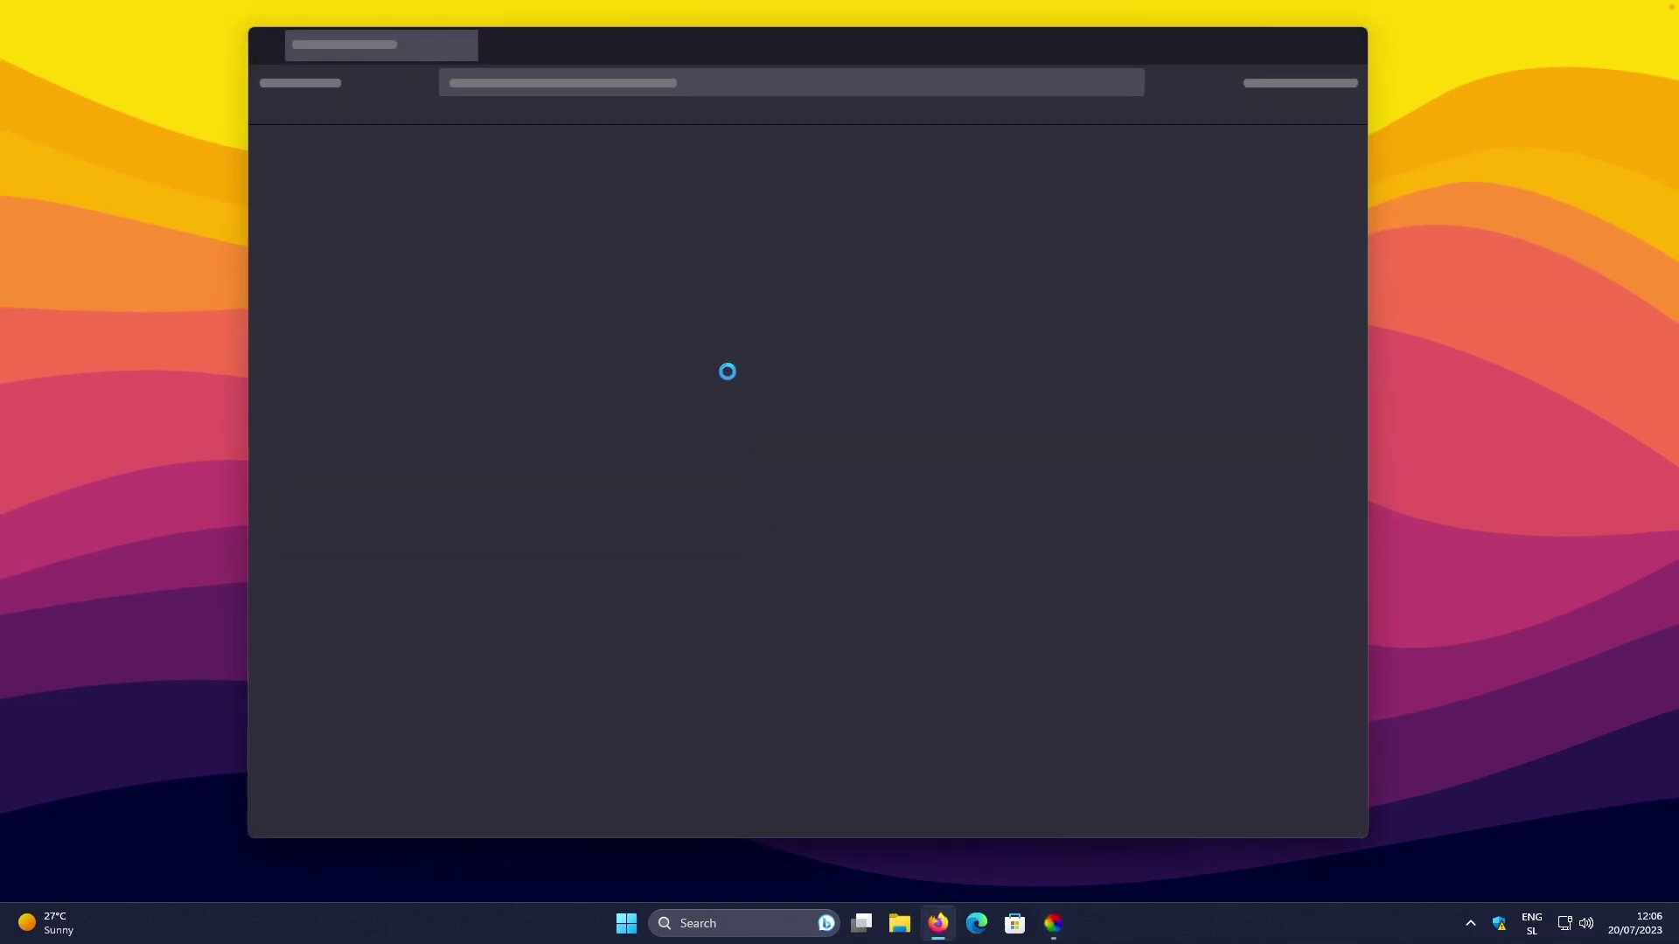
pyautogui.click(639, 82)
pyautogui.write('unsplash')
pyautogui.press('Return')
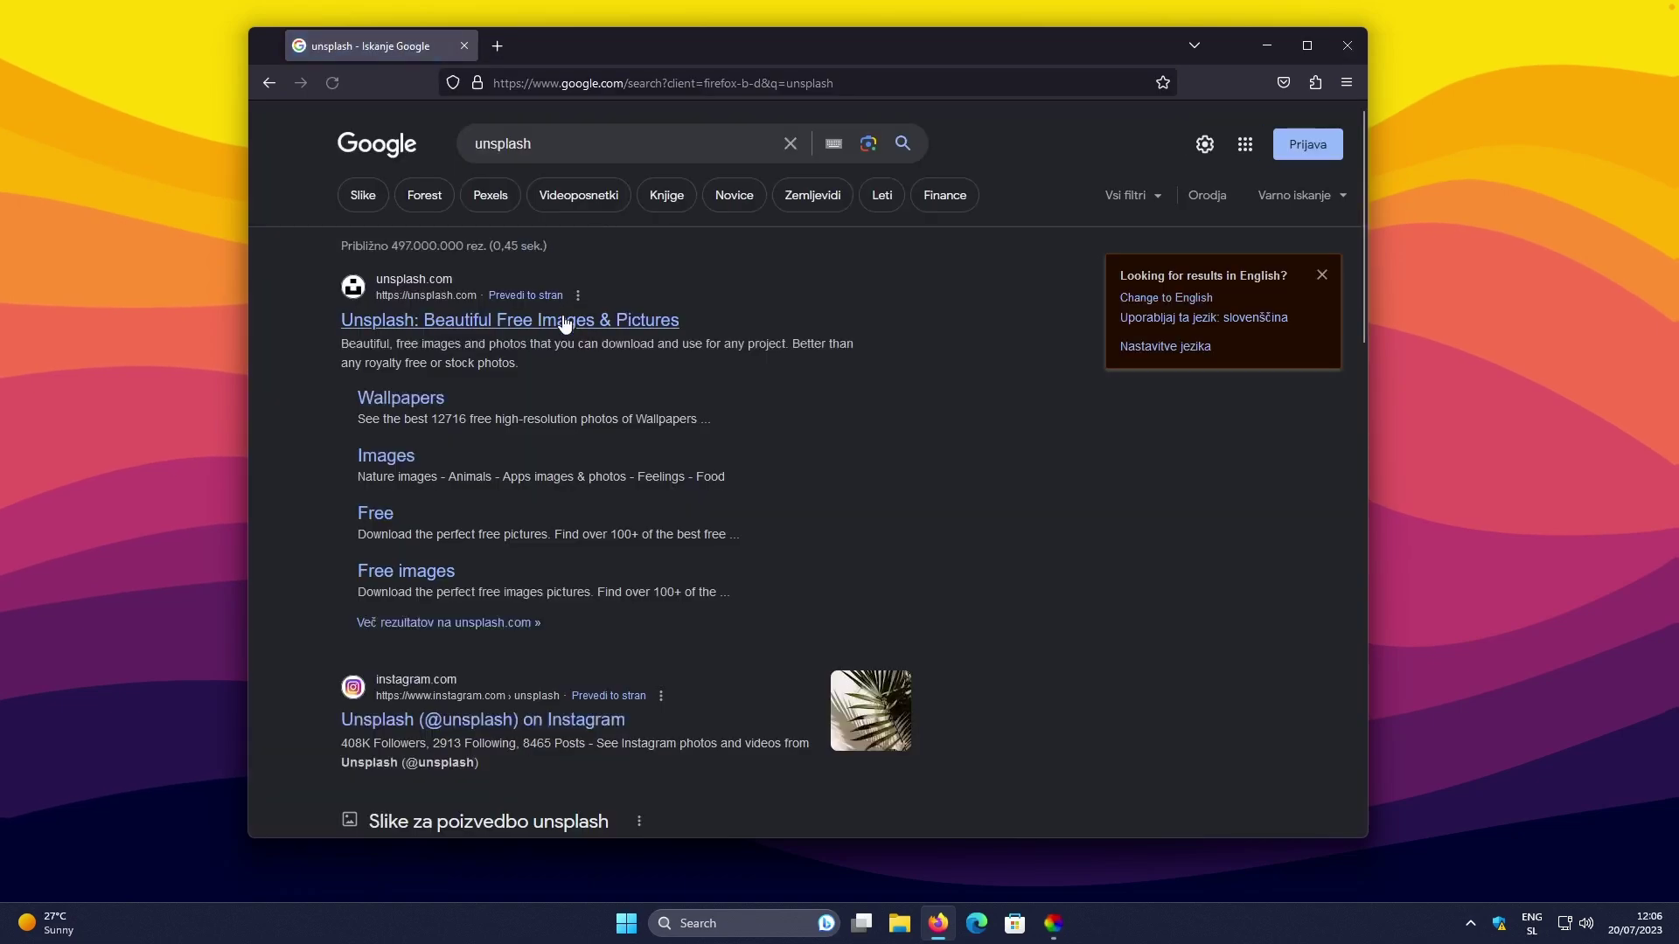
pyautogui.click(618, 319)
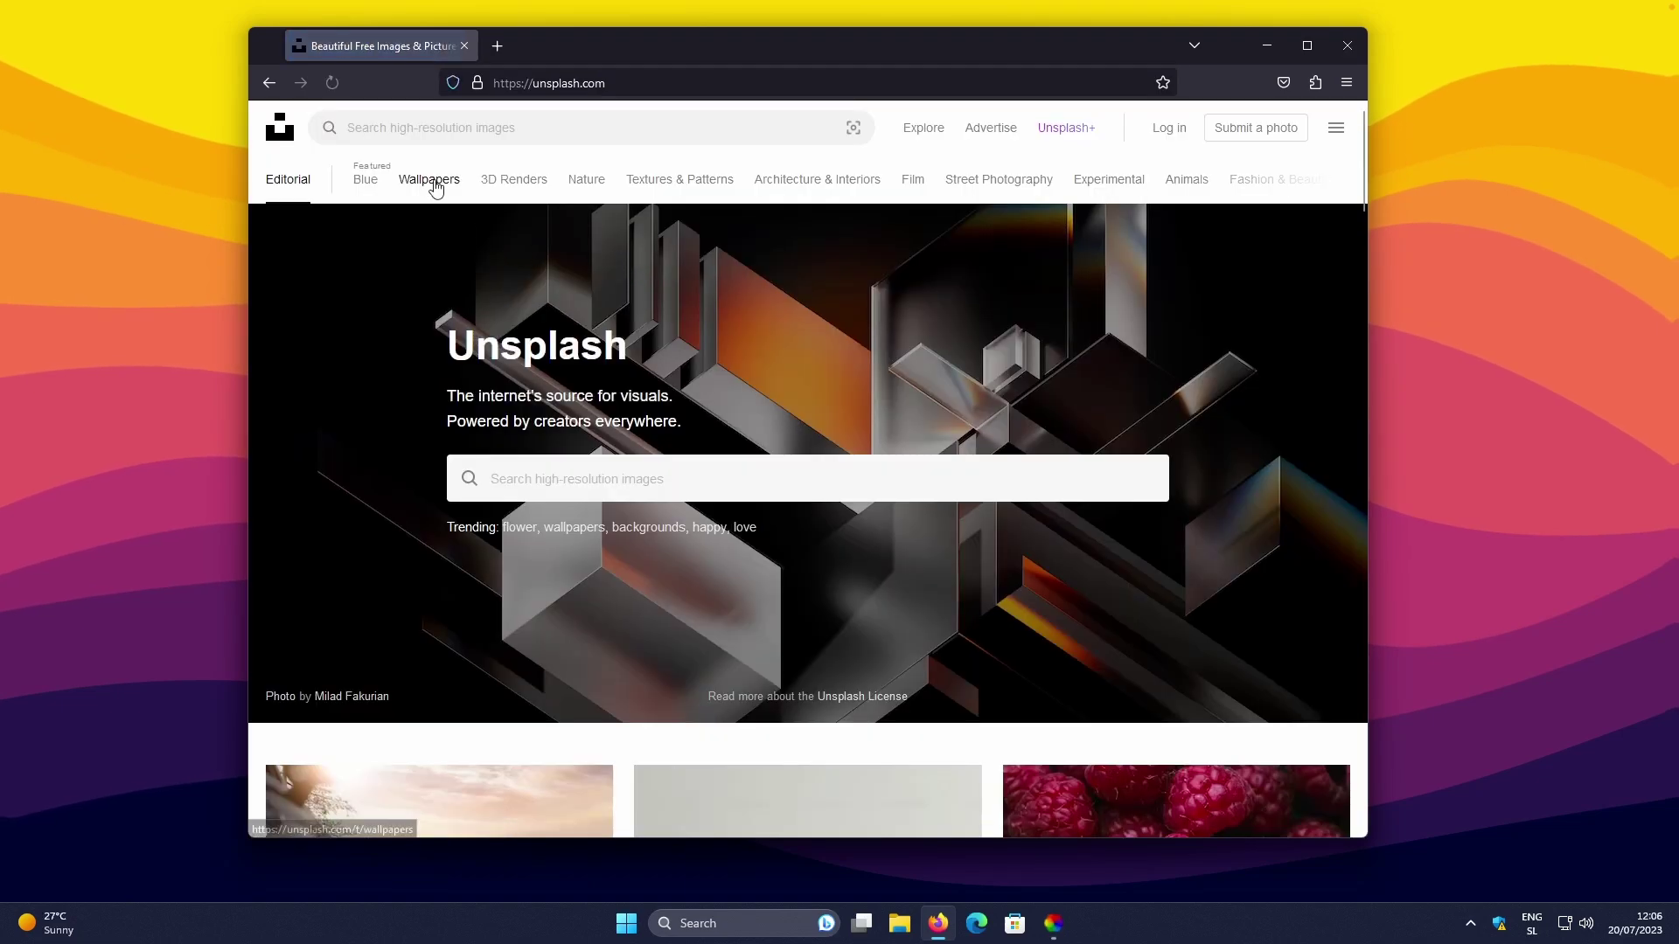
# Download the Wallpapers topic's mountain-range-at-sunset photo at Original Size (5437 x 3200).
pyautogui.click(430, 182)
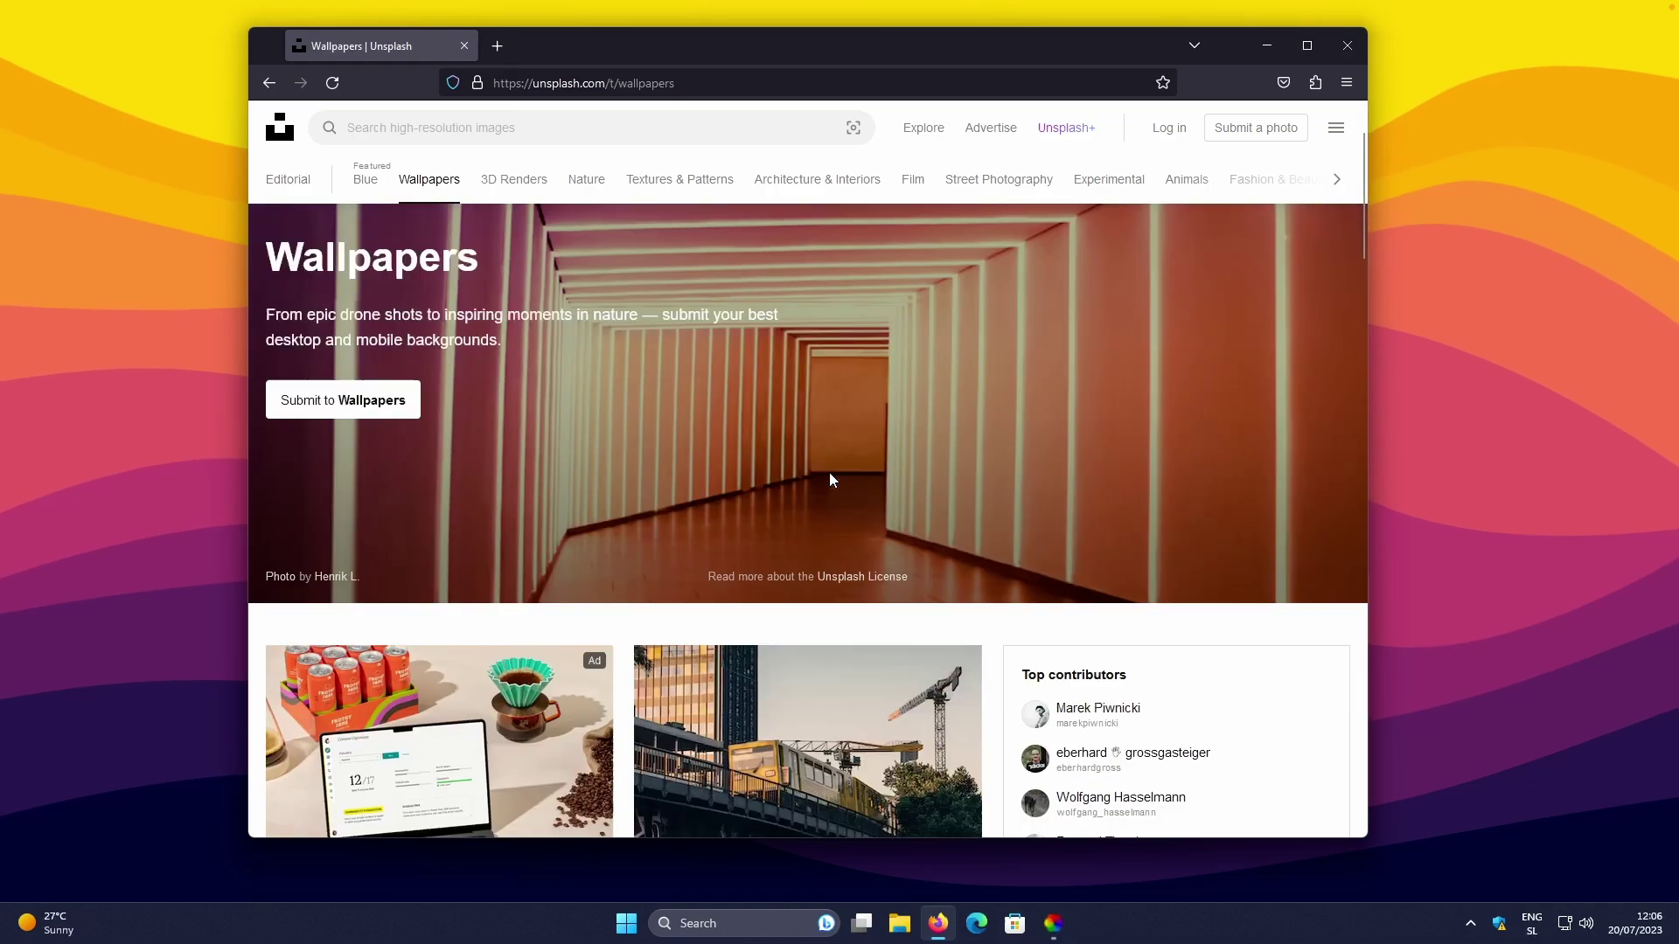
pyautogui.scroll(-10, 829, 473)
pyautogui.scroll(-8, 614, 415)
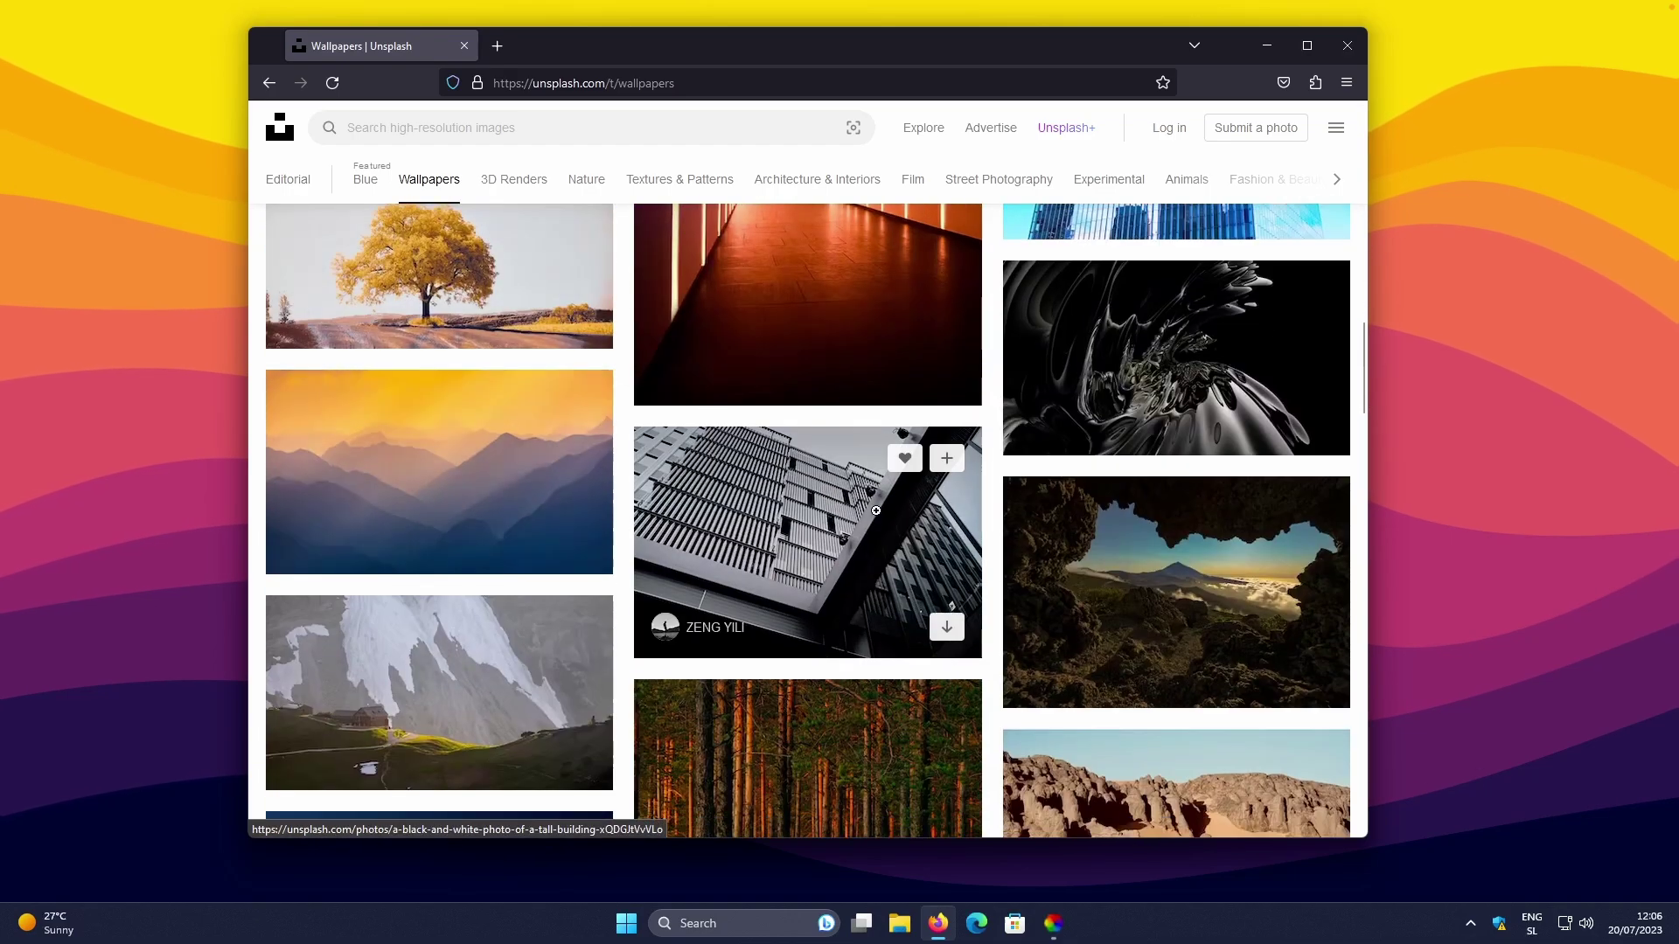
pyautogui.scroll(-5, 743, 455)
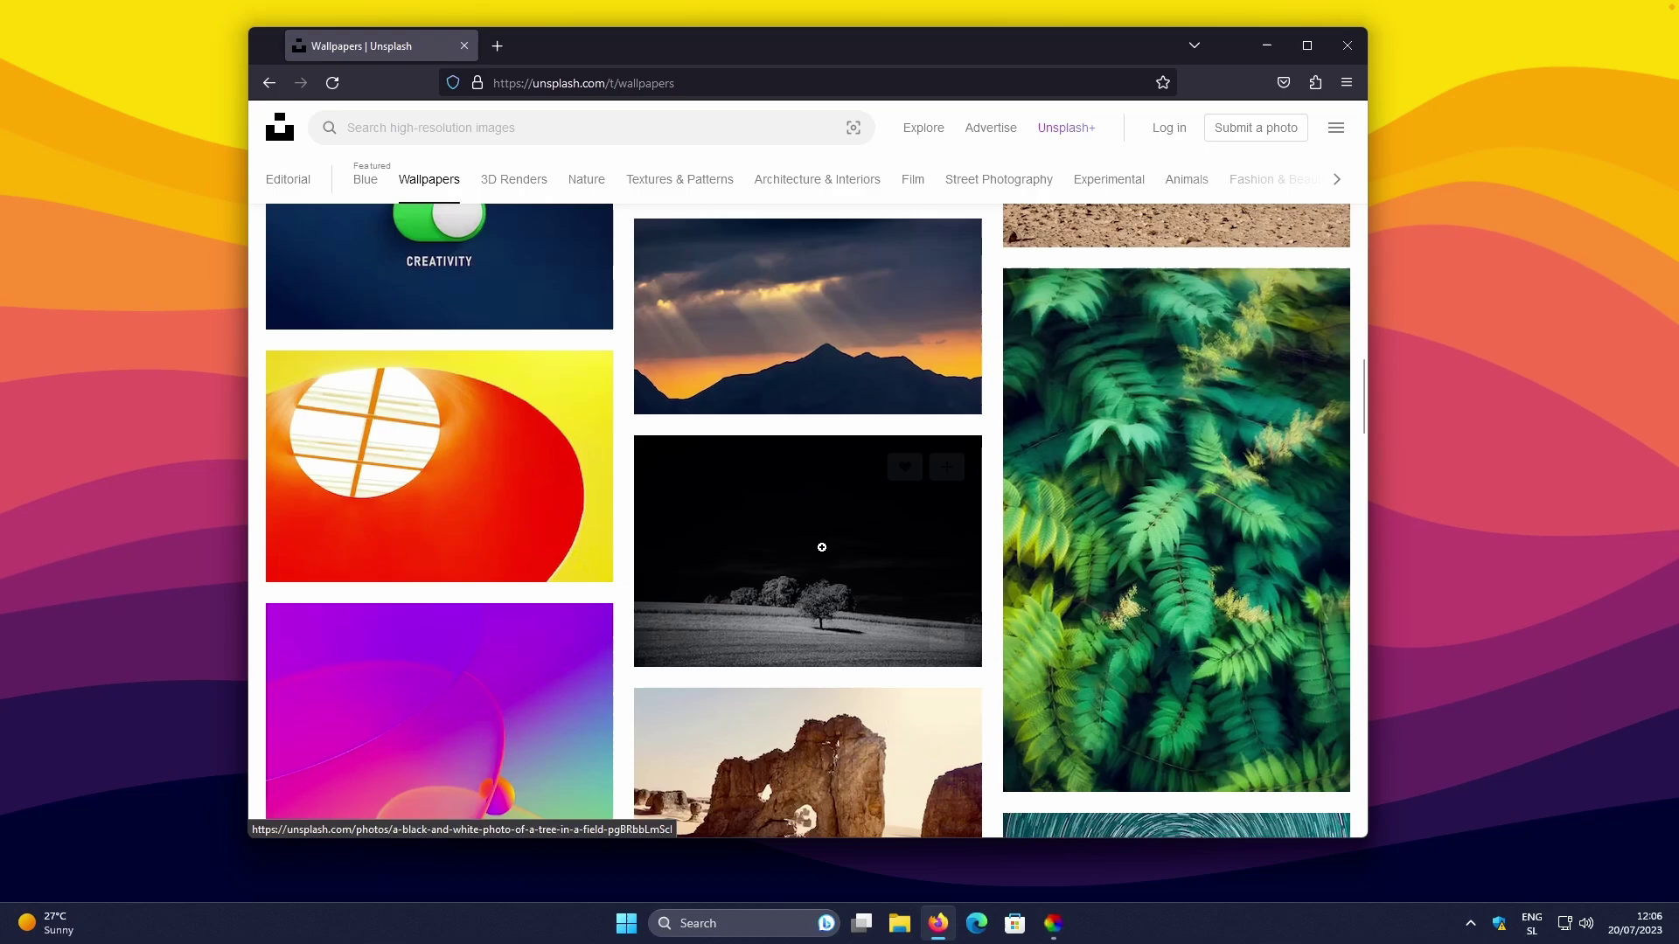
pyautogui.scroll(6, 805, 472)
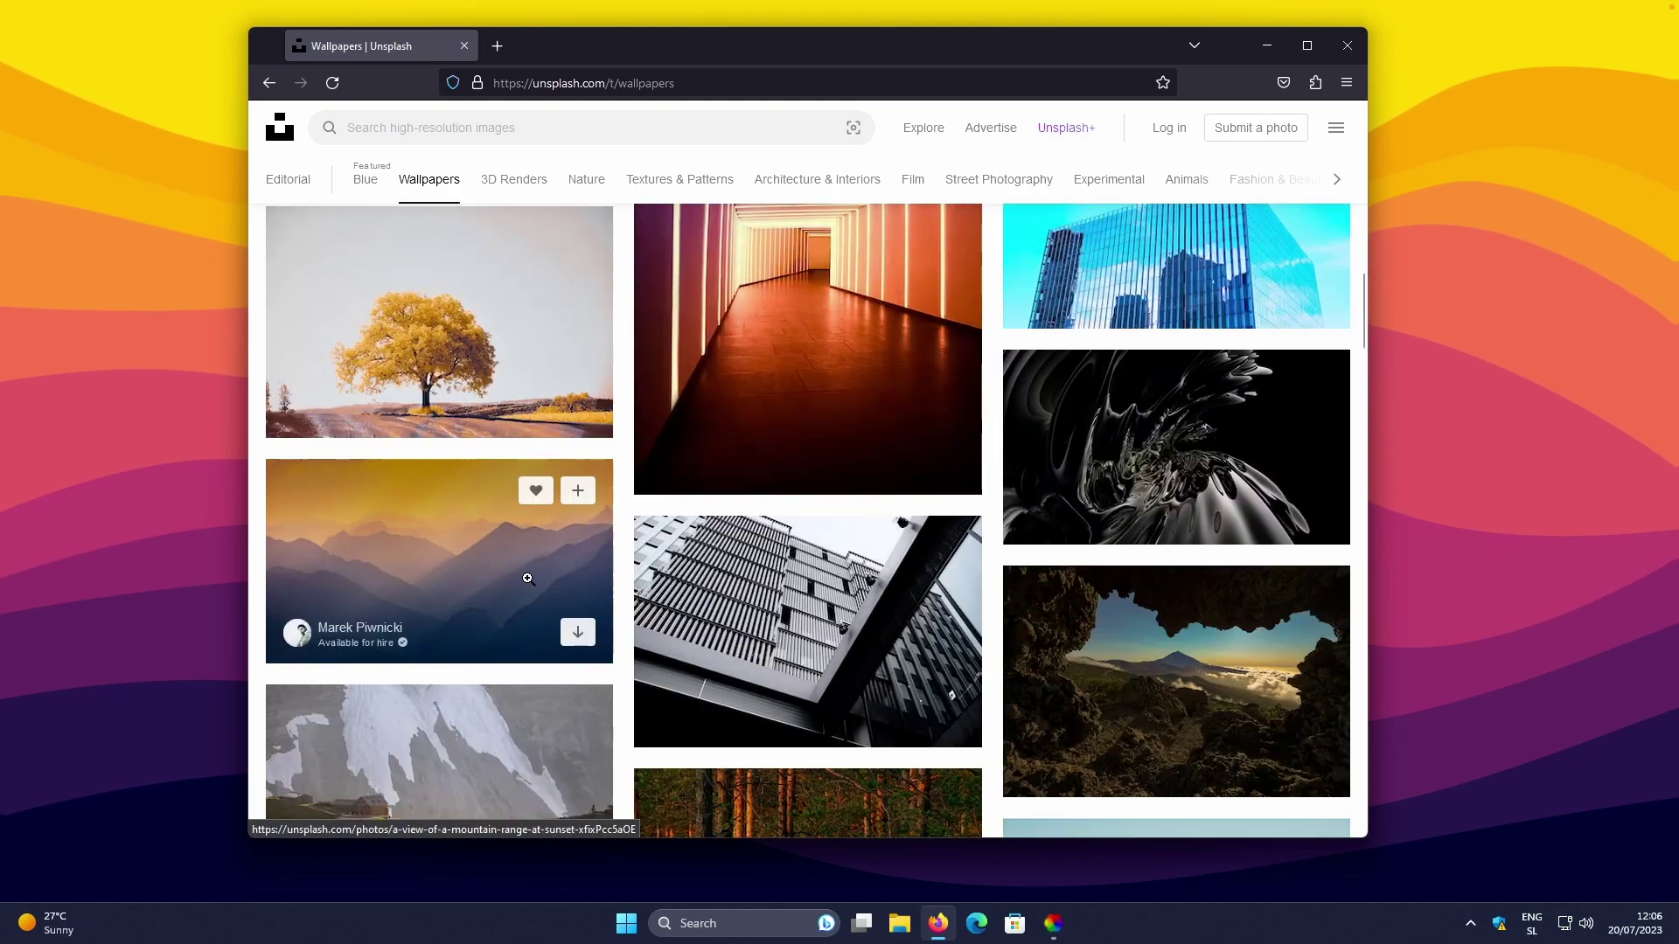
pyautogui.click(527, 577)
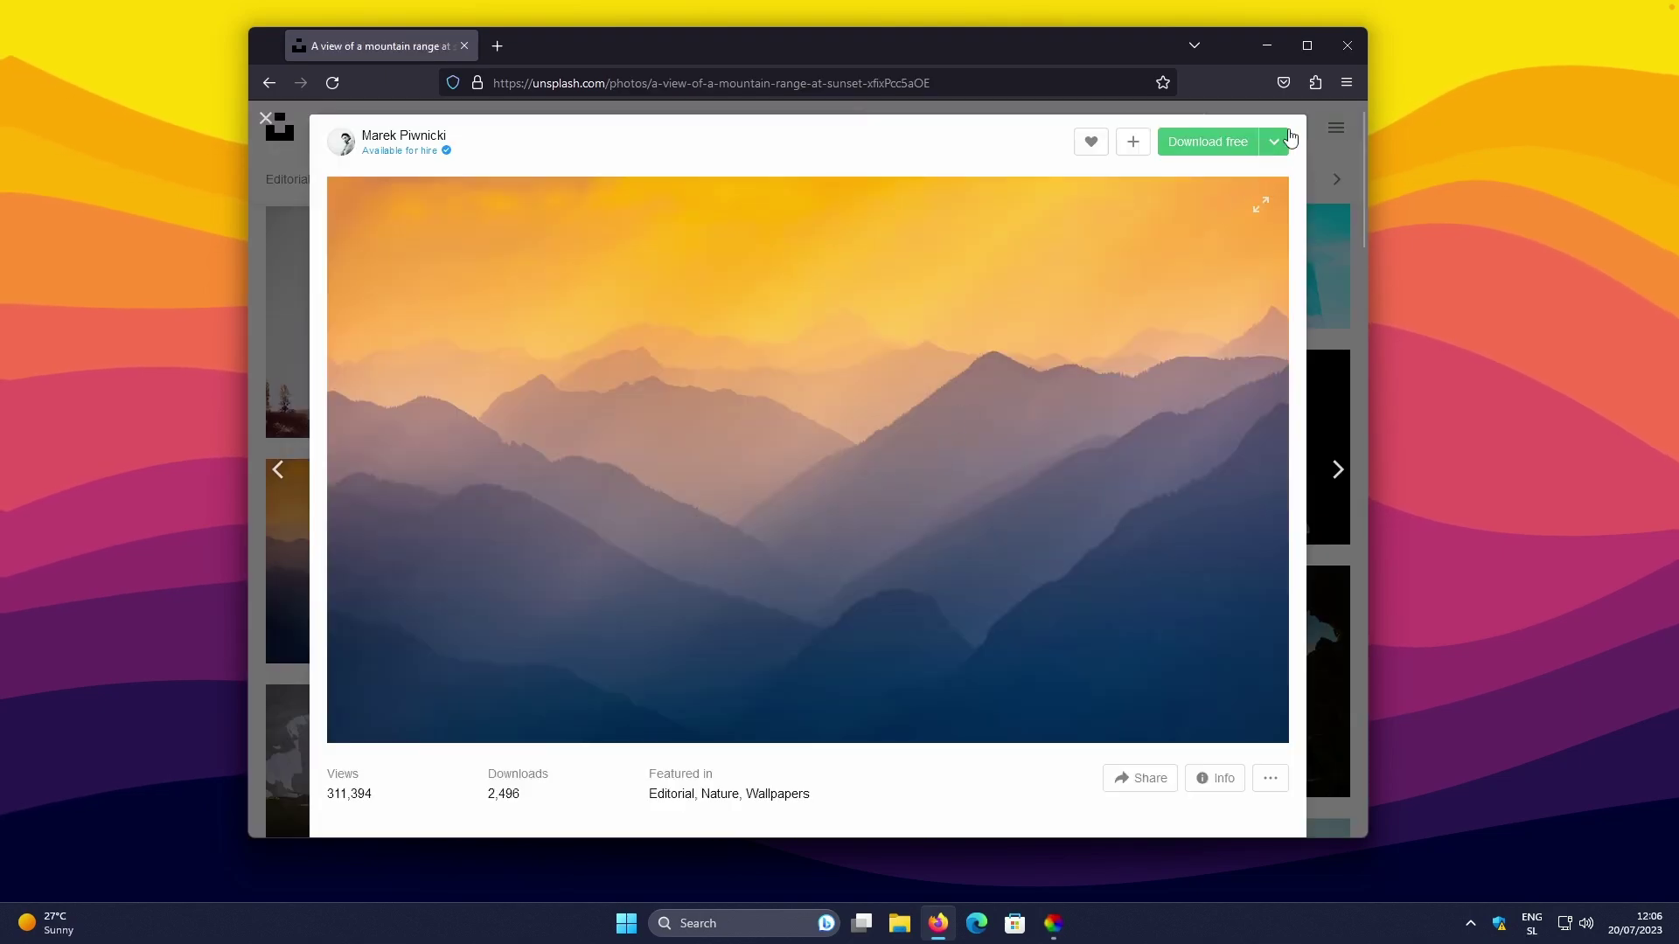
pyautogui.click(1276, 143)
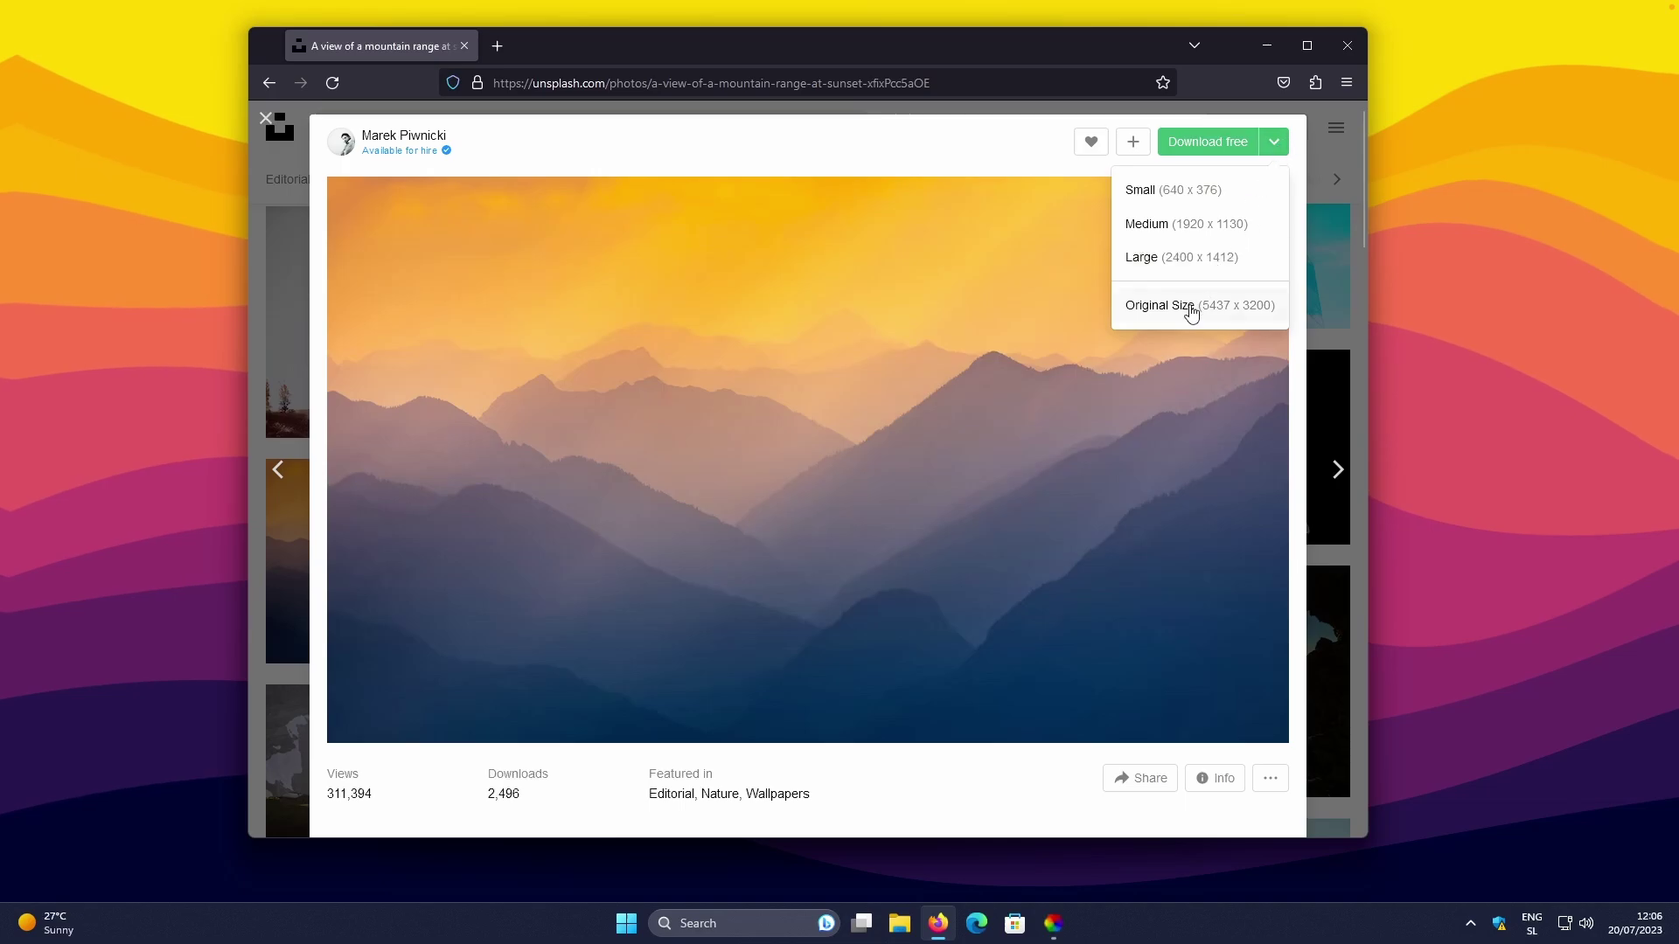
pyautogui.click(1189, 306)
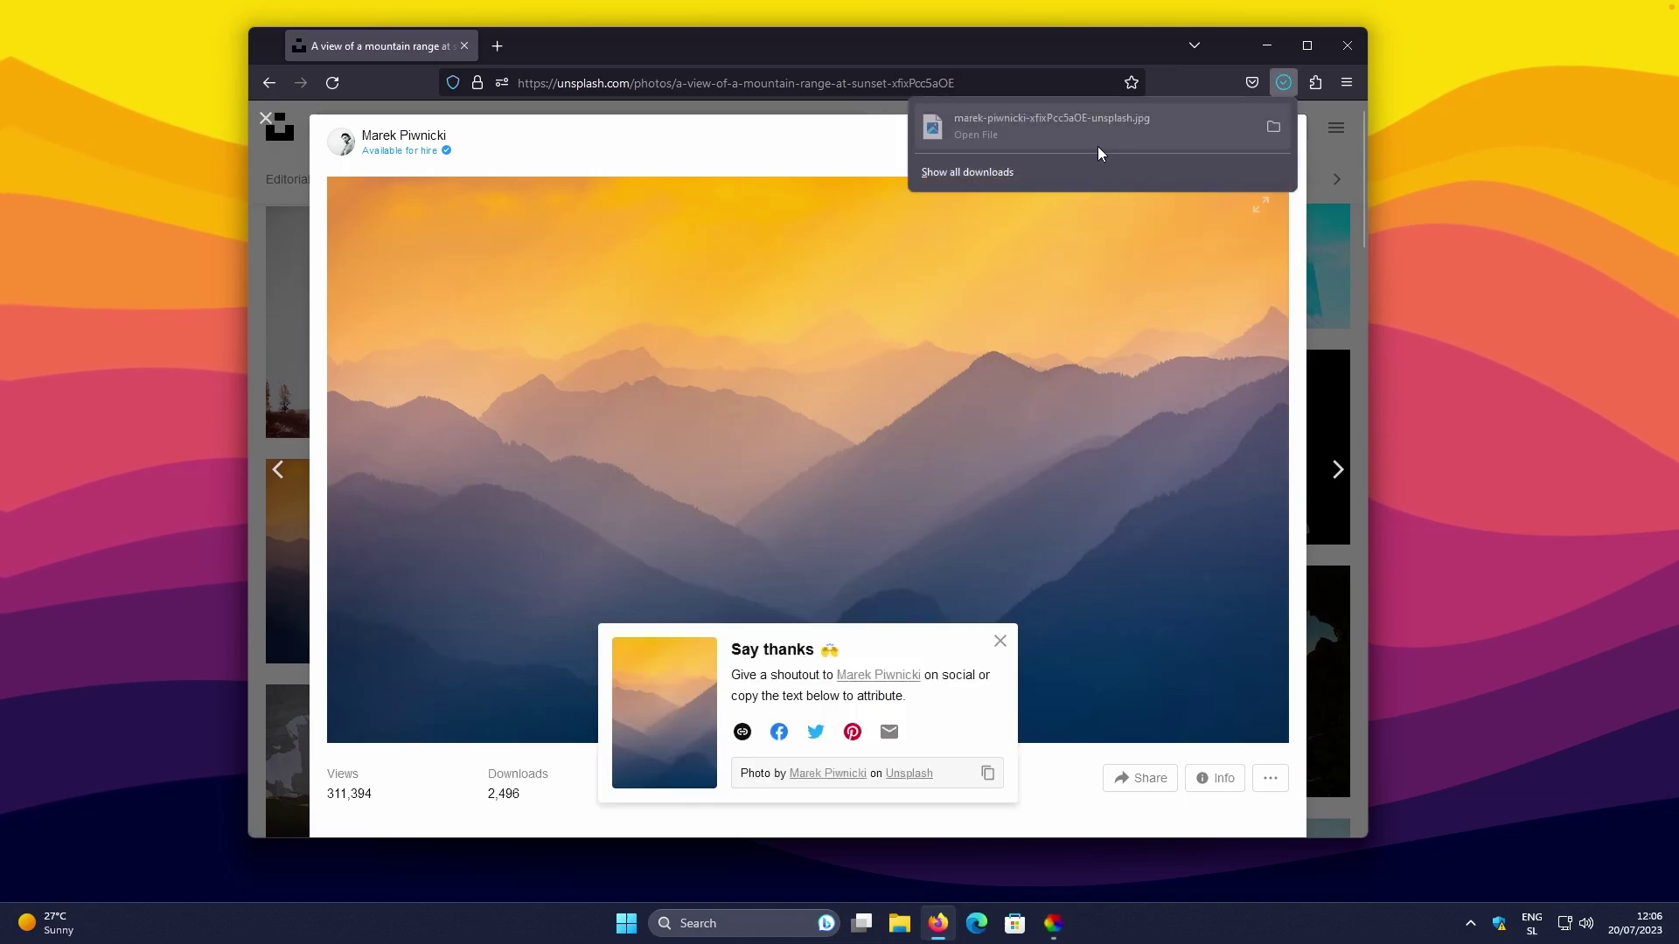
# Start a new Depth Wallpaper in Lively Wallpaper.
pyautogui.hotkey('alt', 'Tab')
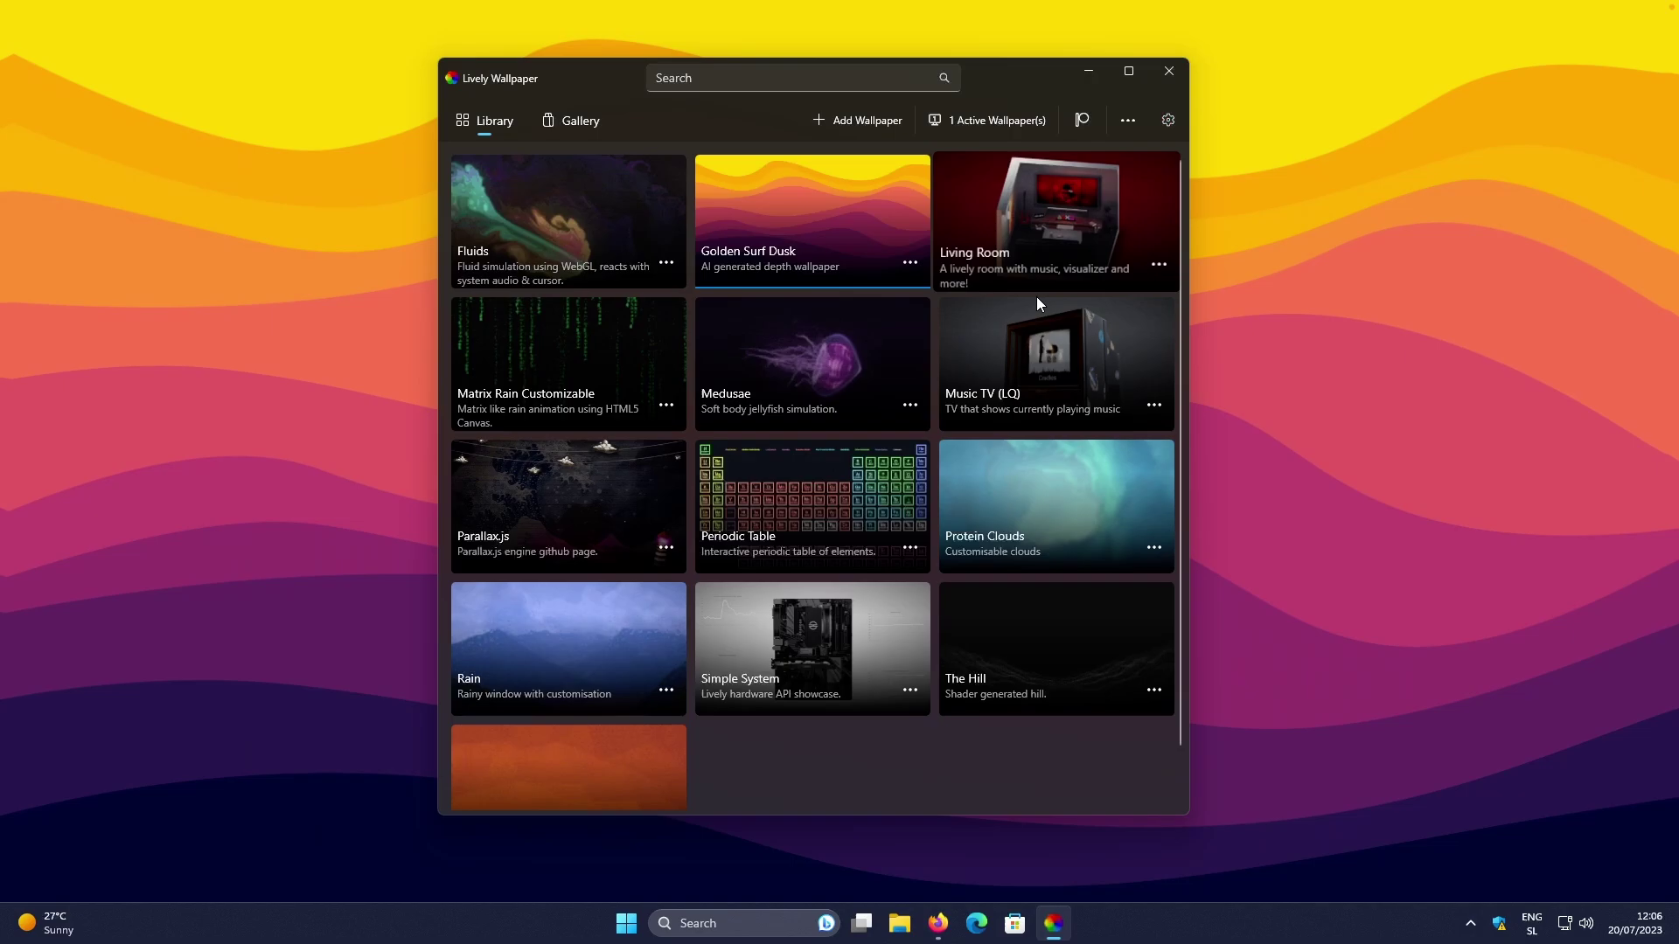
pyautogui.click(874, 113)
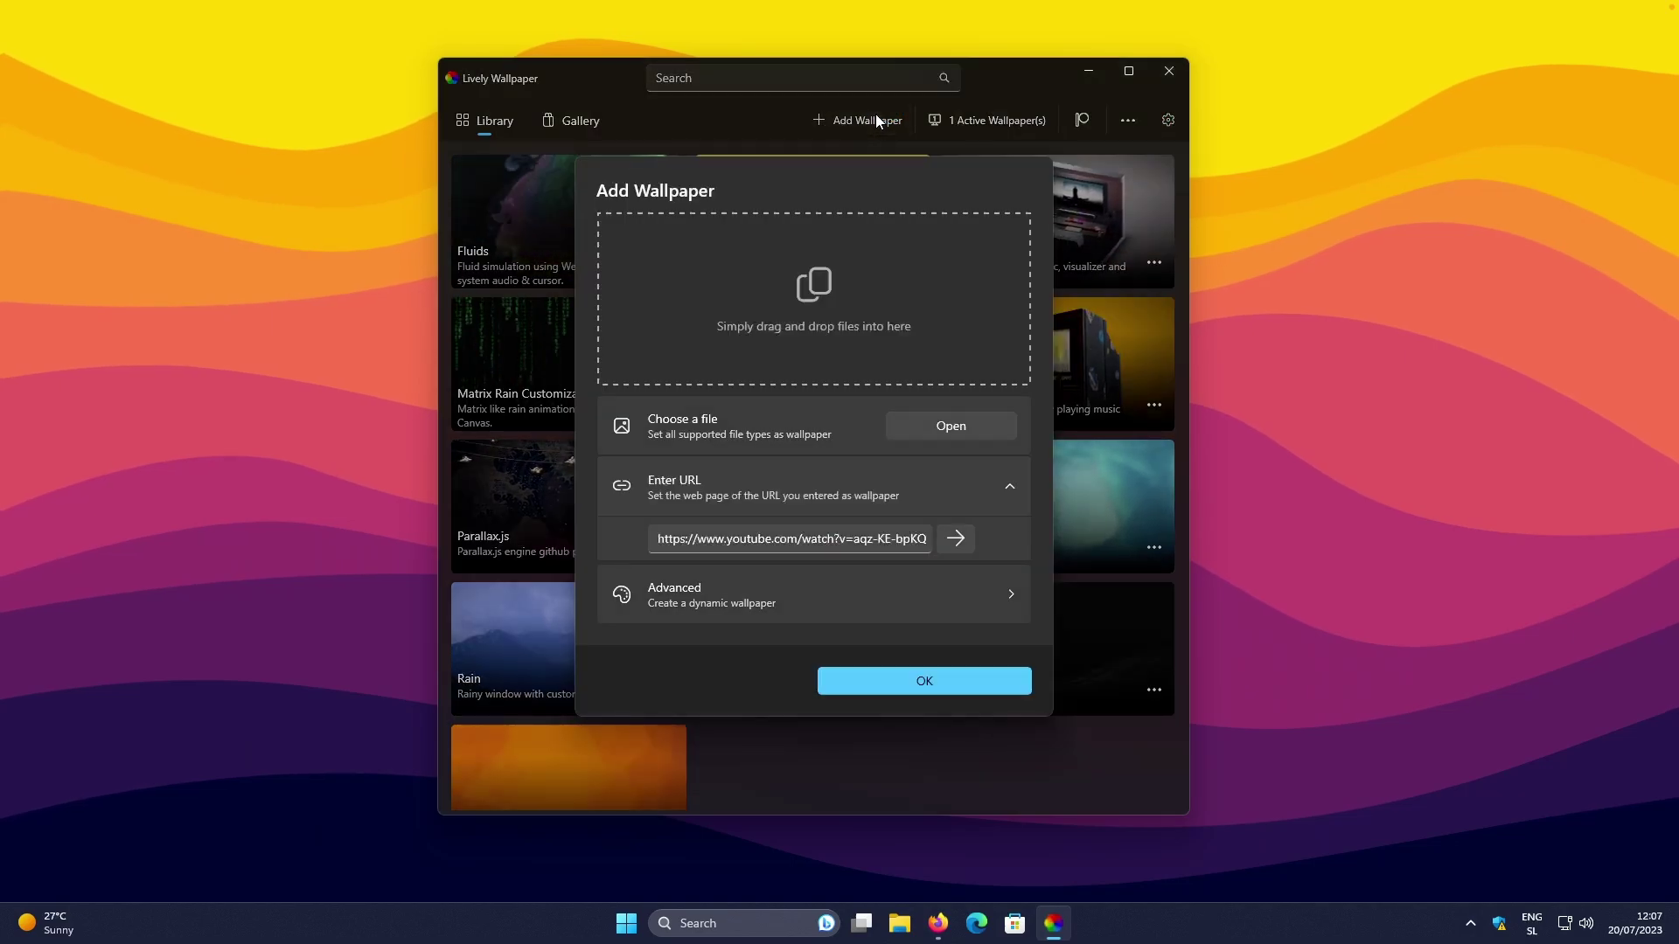
pyautogui.click(694, 607)
pyautogui.click(754, 301)
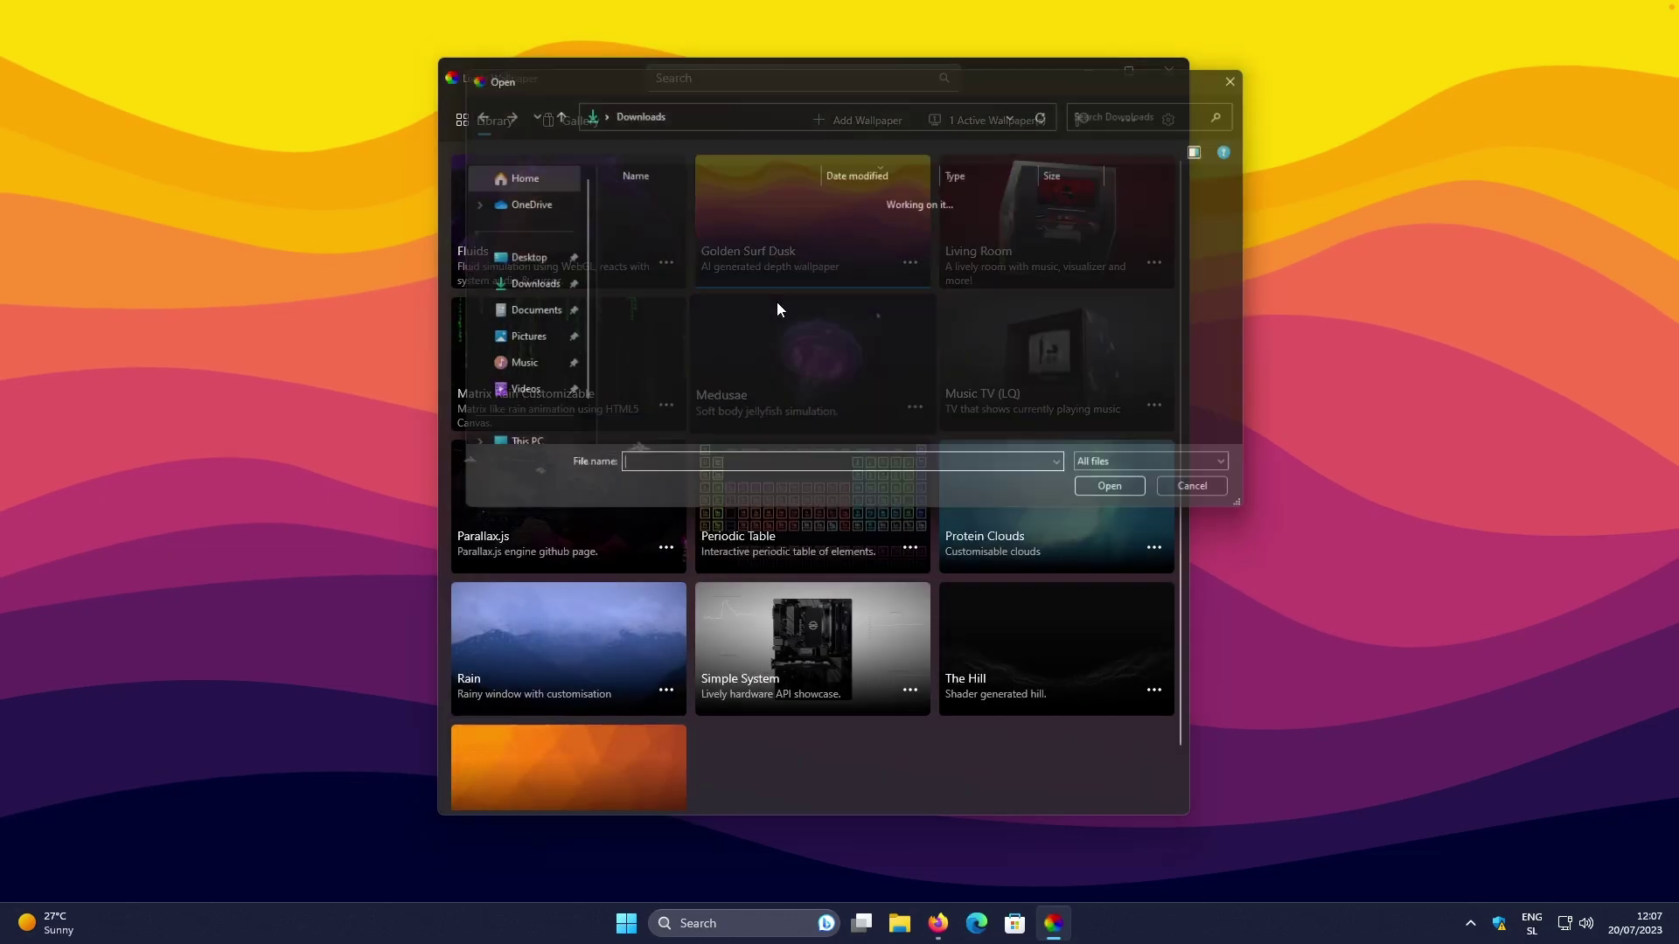
# Generate the depth wallpaper from the downloaded mountain JPG and view it on the desktop.
pyautogui.click(733, 223)
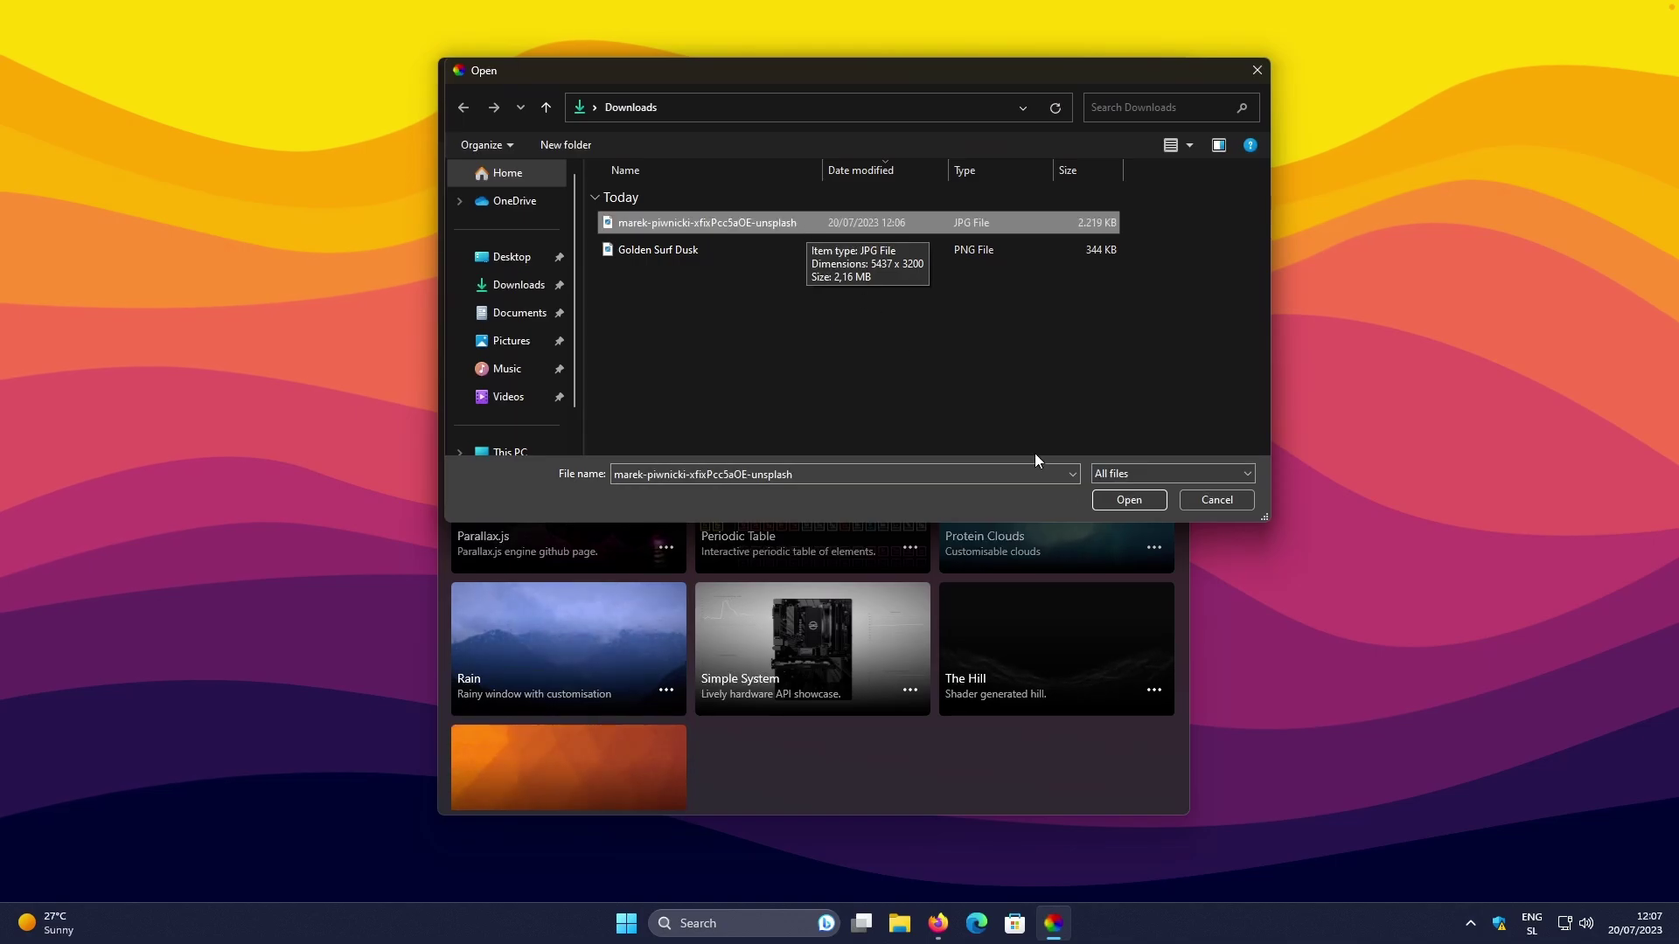
pyautogui.click(1128, 499)
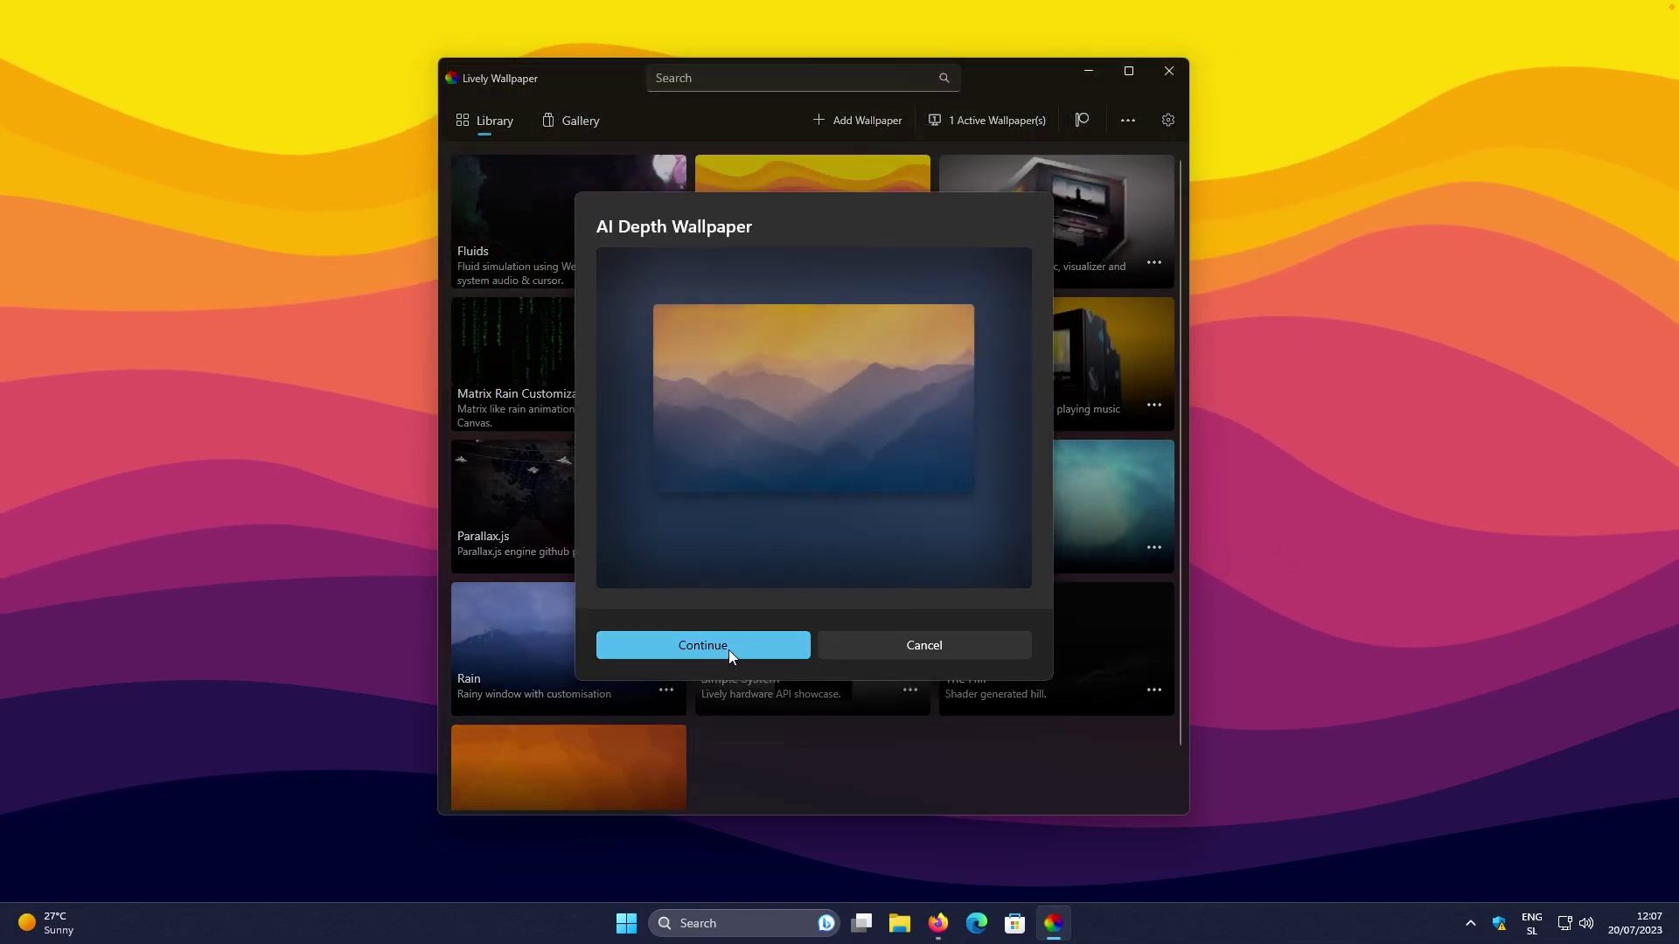
pyautogui.click(728, 647)
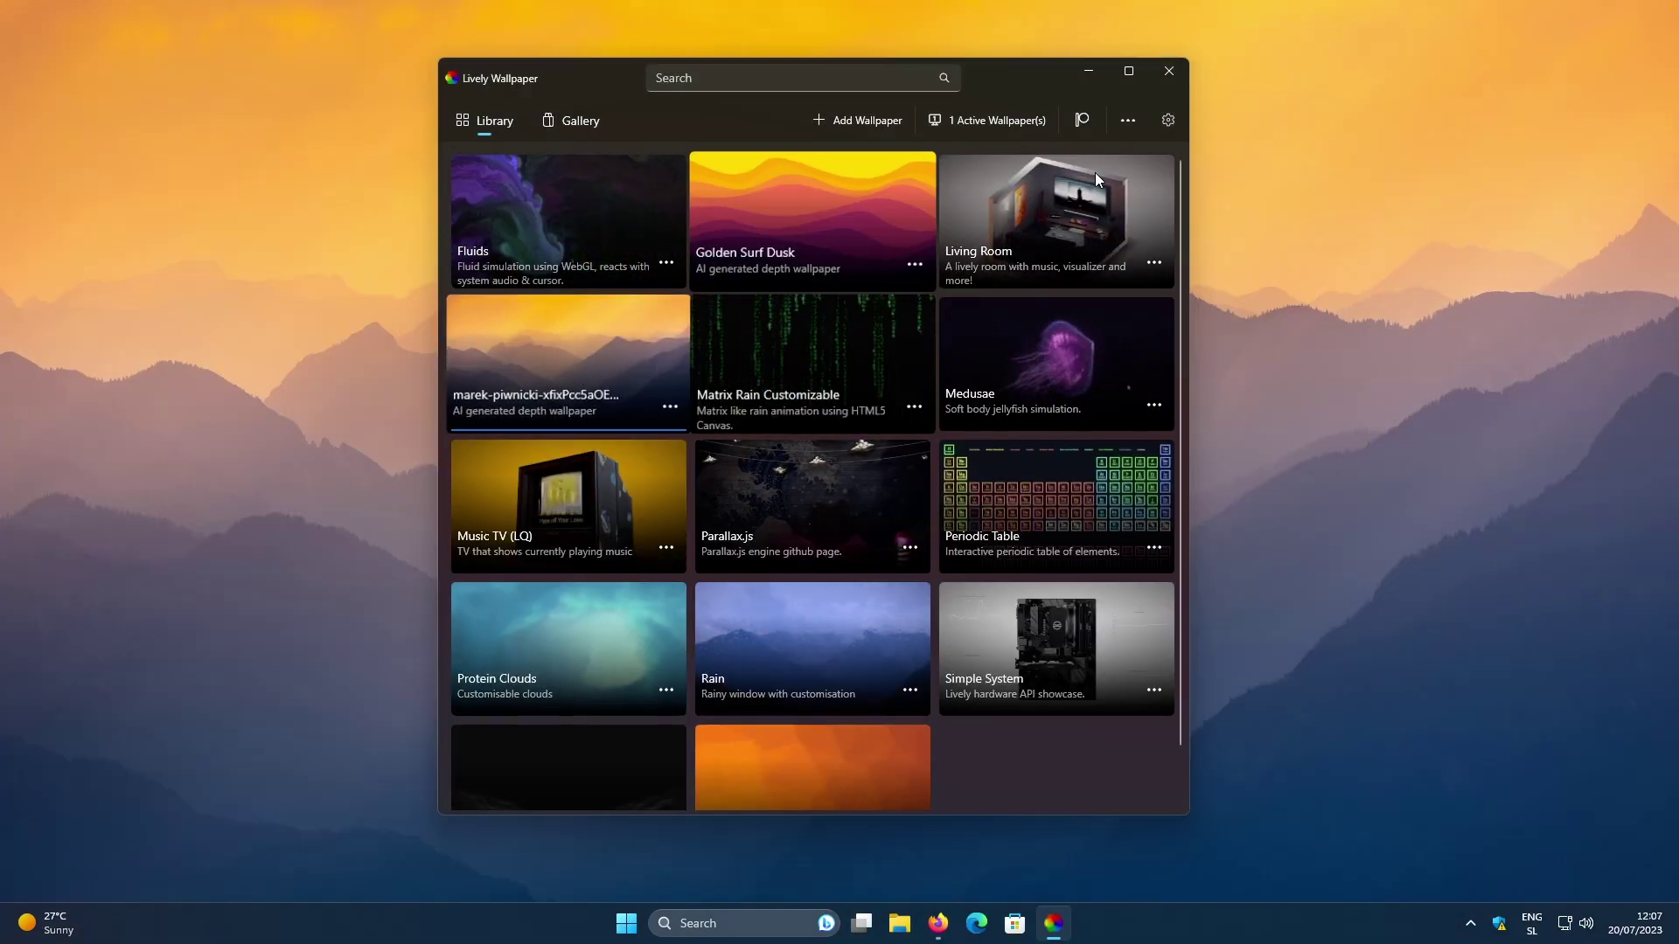
pyautogui.click(1089, 73)
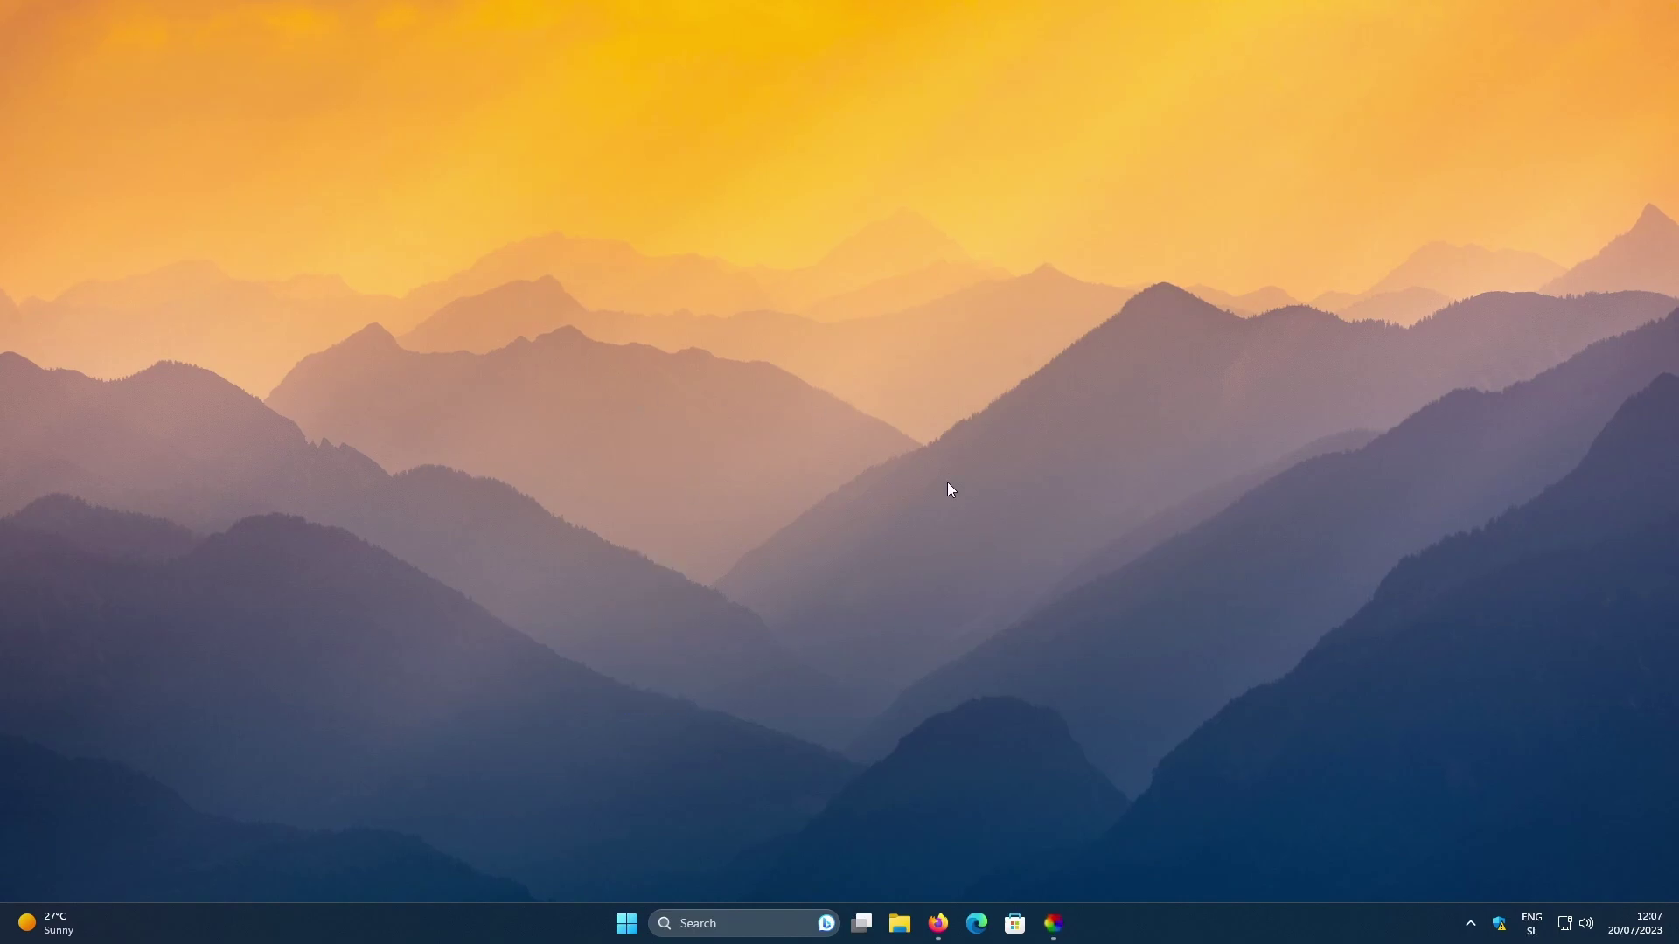
# Set the mountain depth wallpaper's vertical motion to 28 and horizontal to maximum, then reveal the desktop.
pyautogui.click(1052, 924)
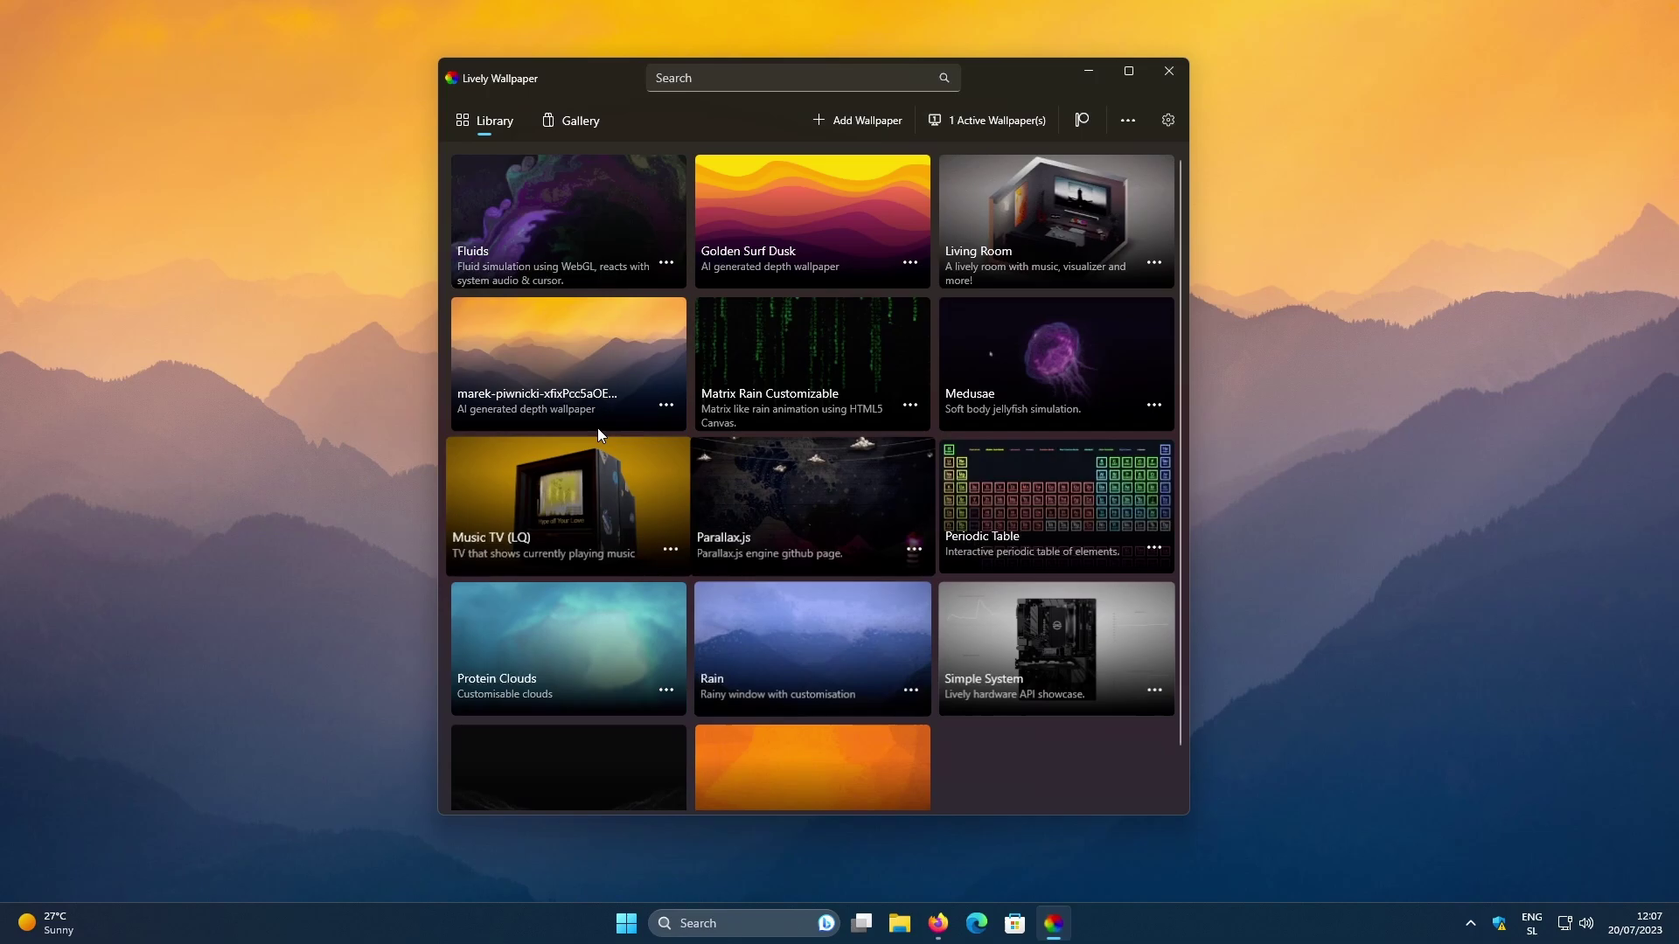
pyautogui.click(669, 405)
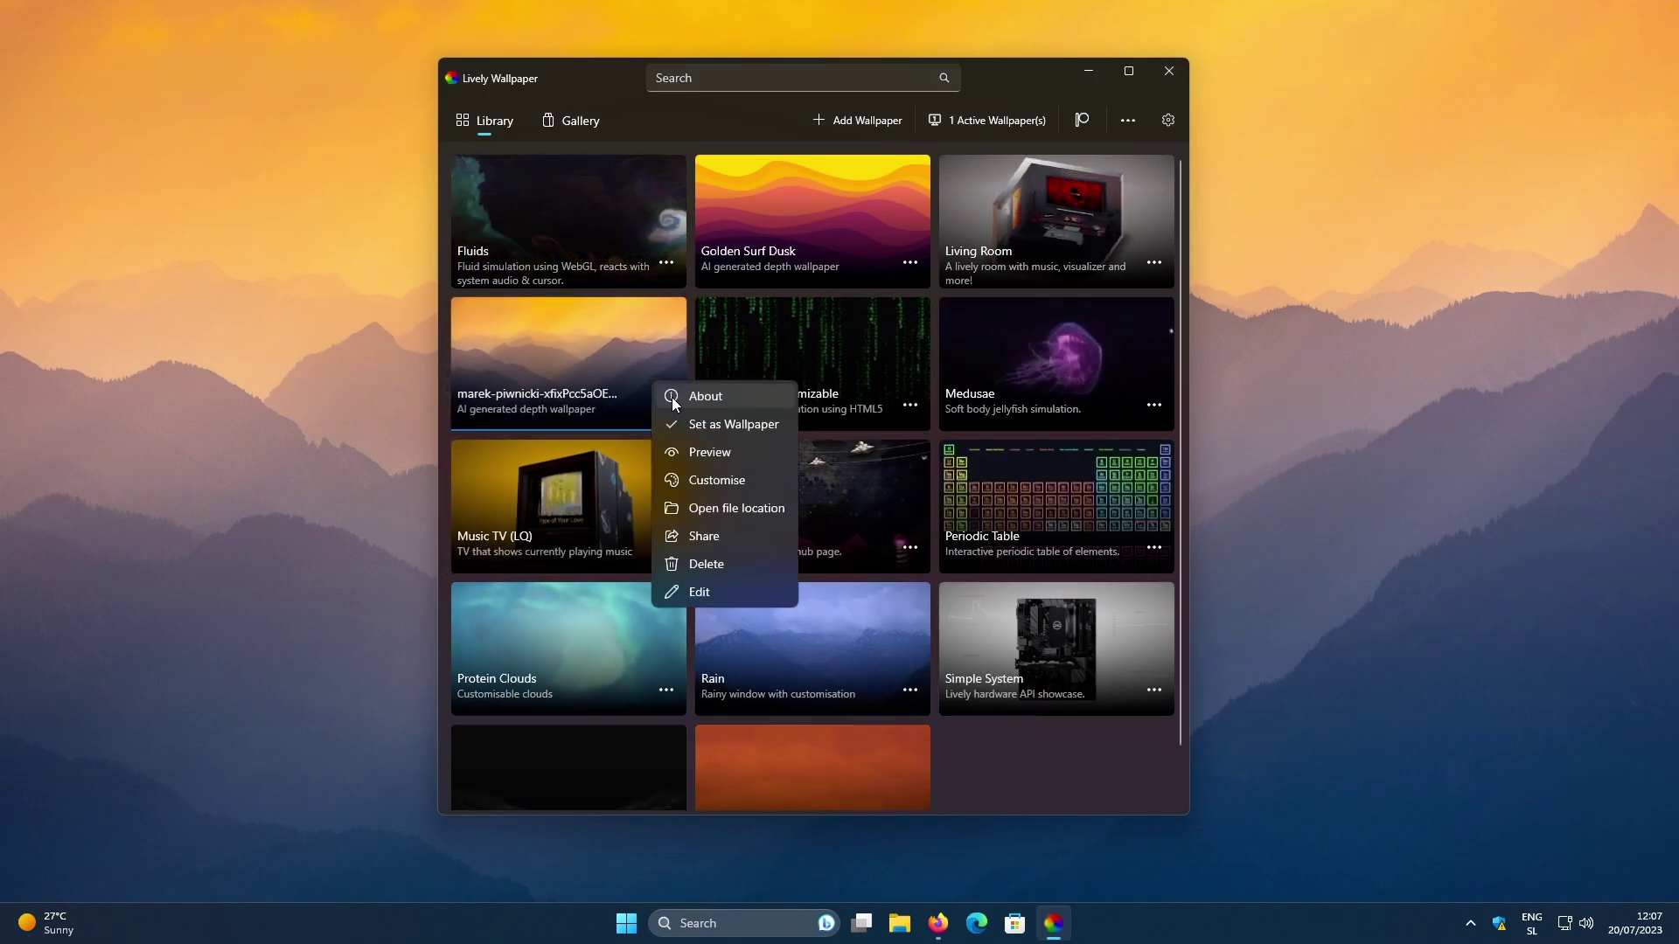
pyautogui.click(711, 480)
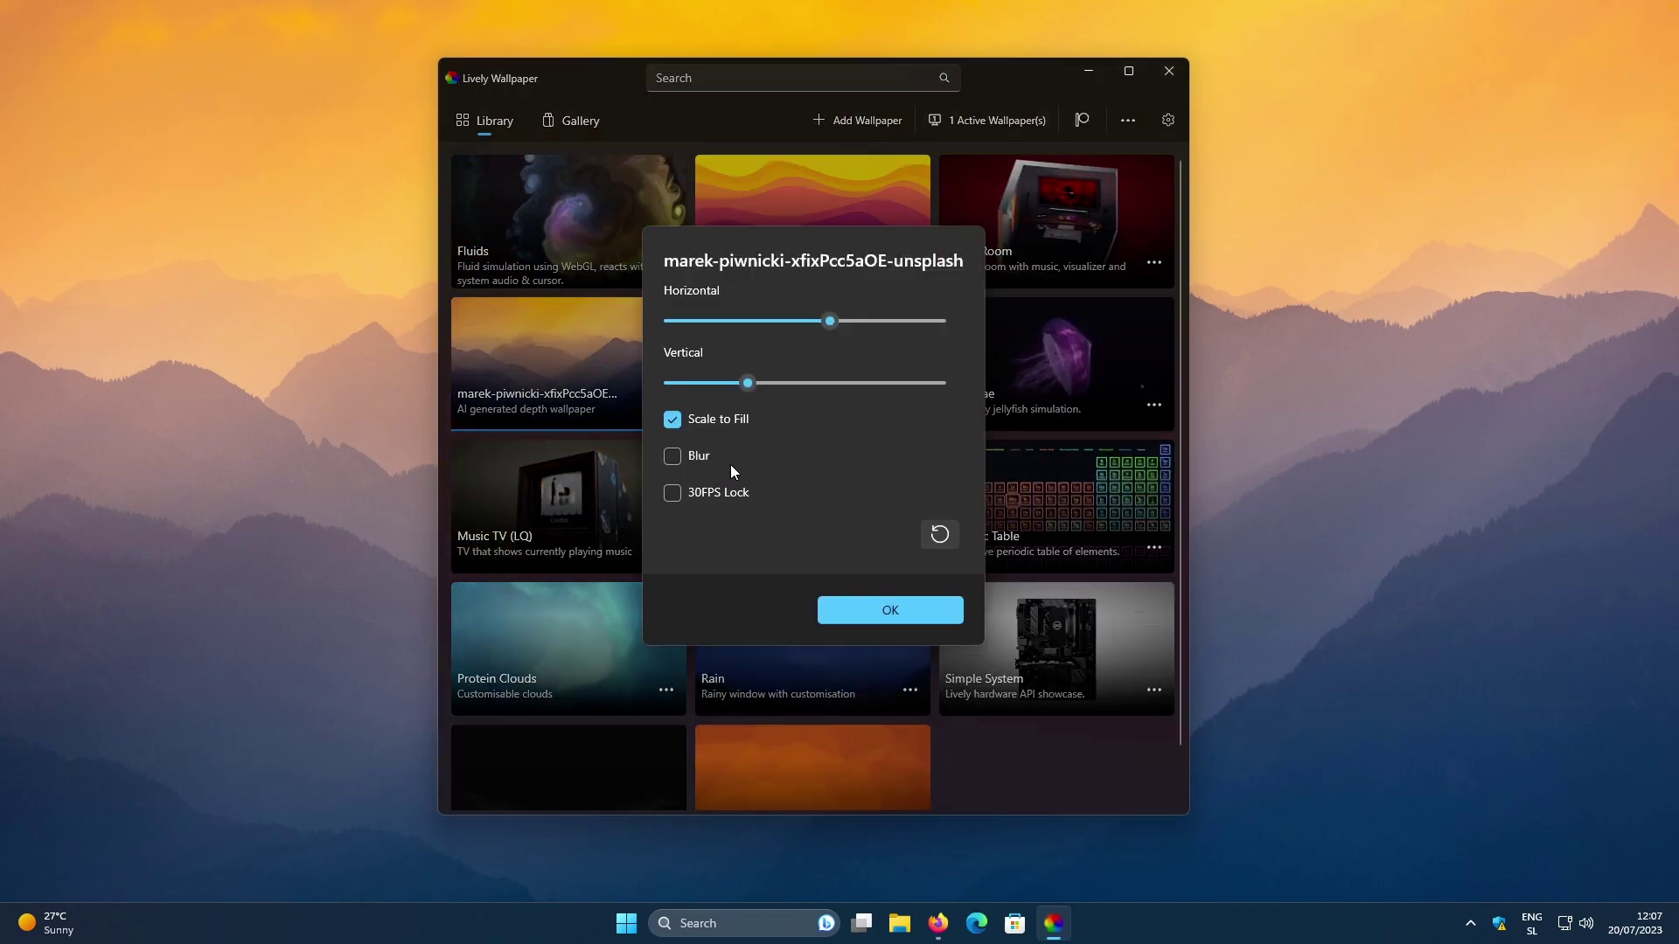
pyautogui.moveTo(752, 383); pyautogui.dragTo(831, 383)
pyautogui.moveTo(831, 320); pyautogui.dragTo(941, 324)
pyautogui.click(904, 612)
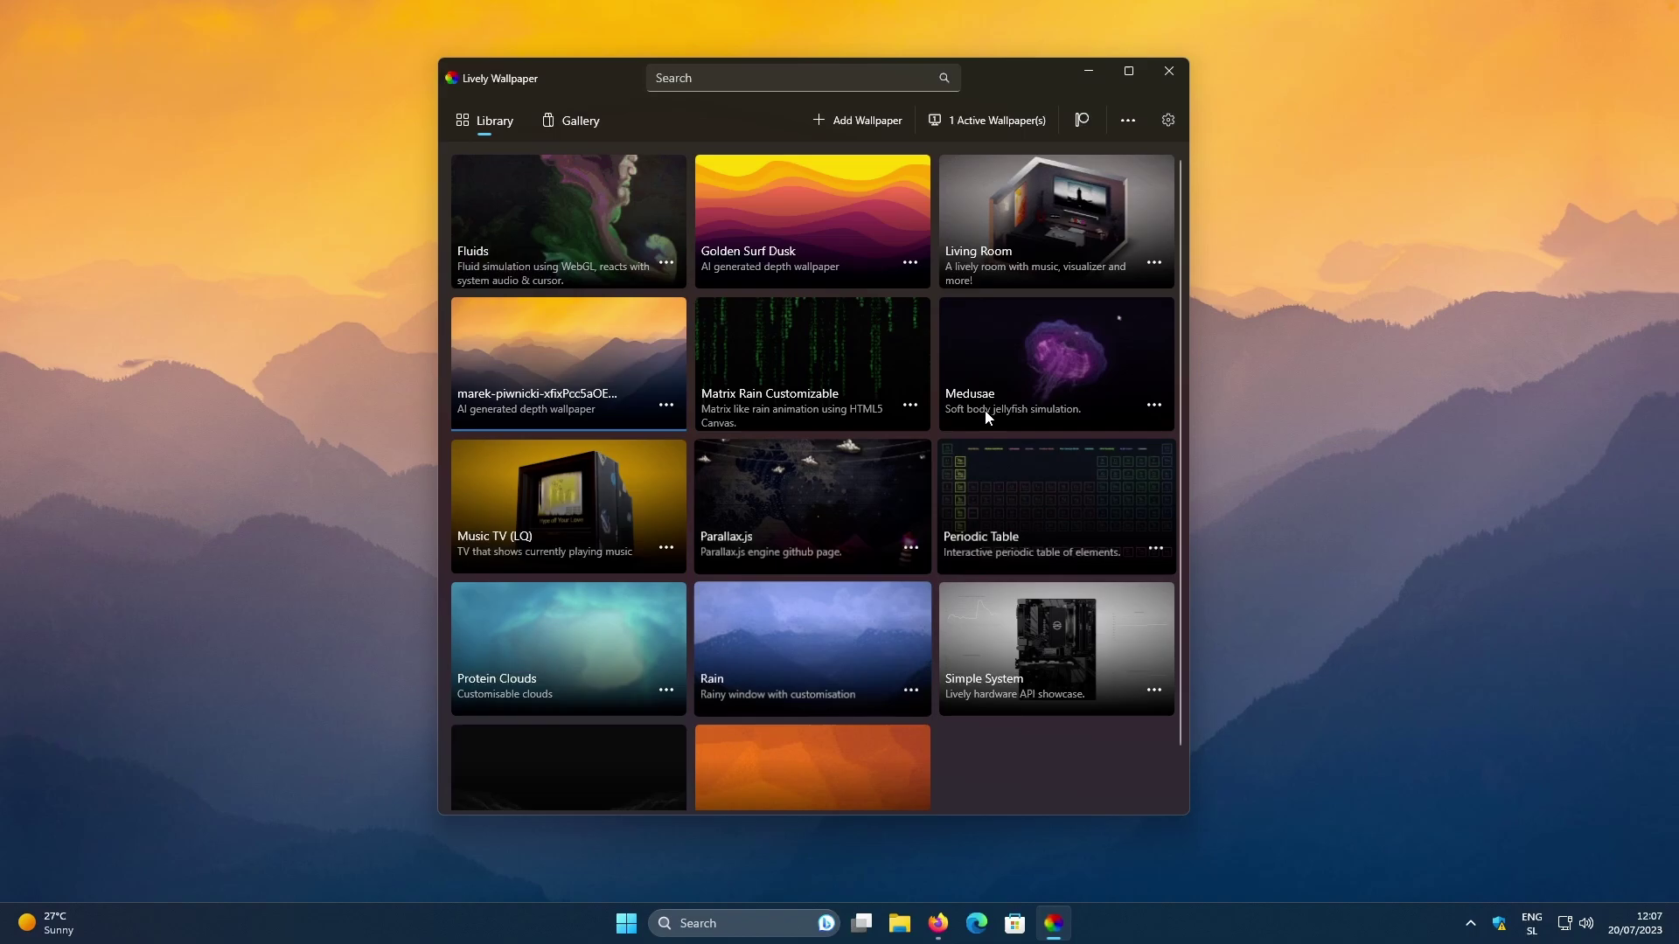
pyautogui.click(1087, 71)
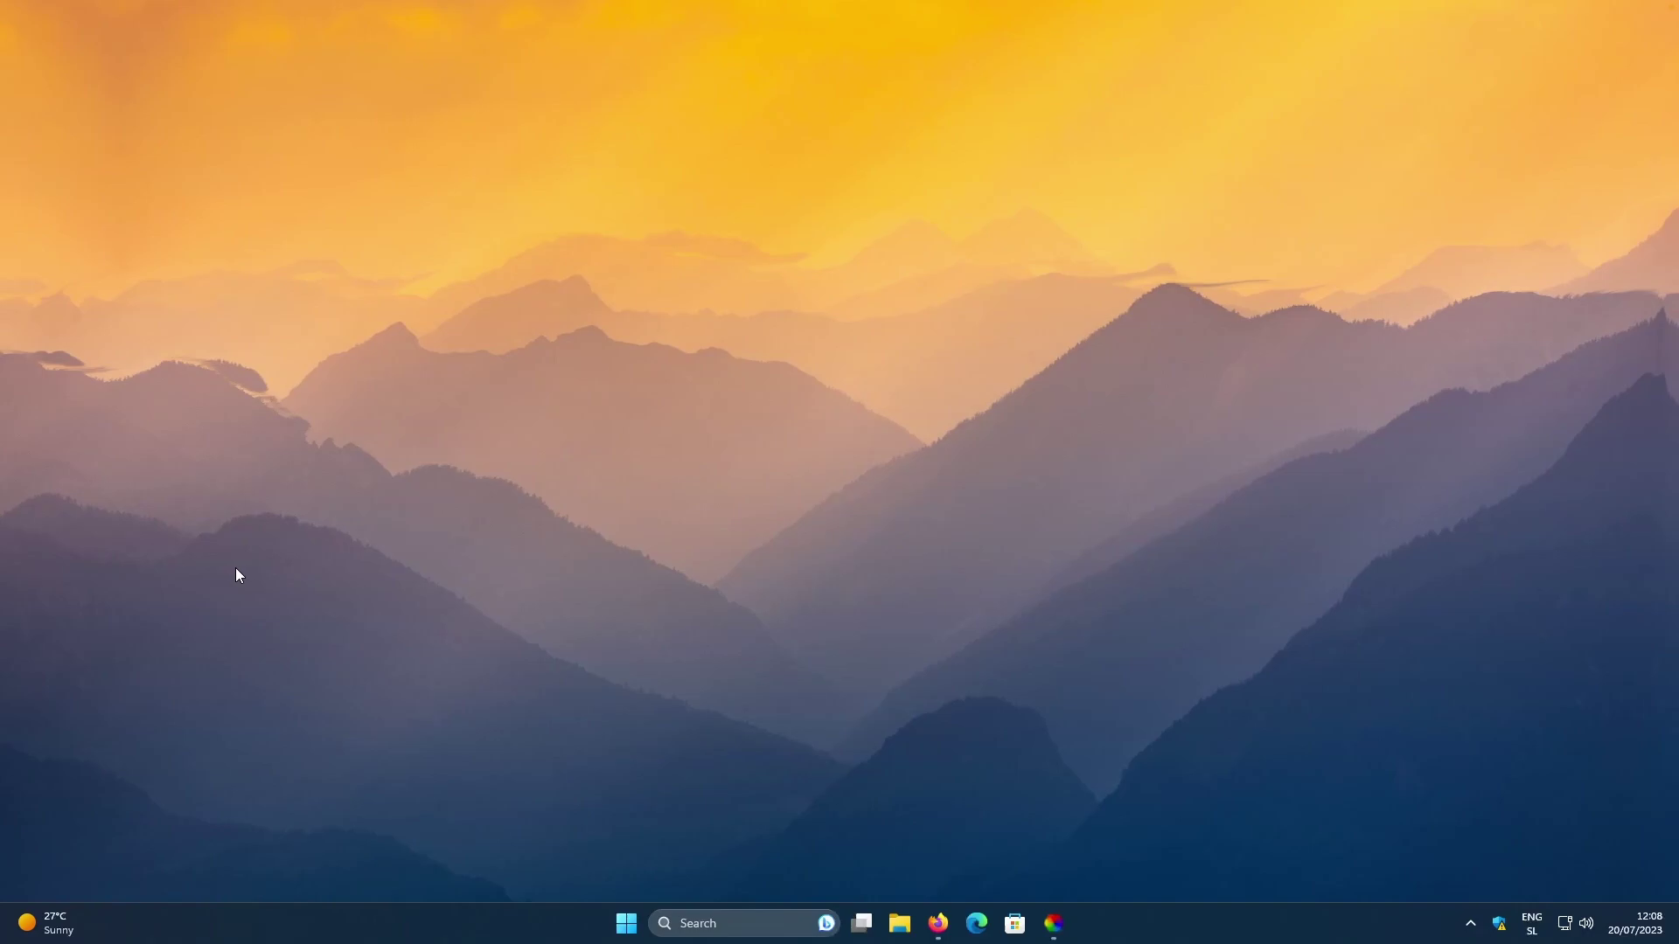
# Return to the Unsplash Wallpapers feed and scroll through it to find the red poppy field photo.
pyautogui.click(937, 923)
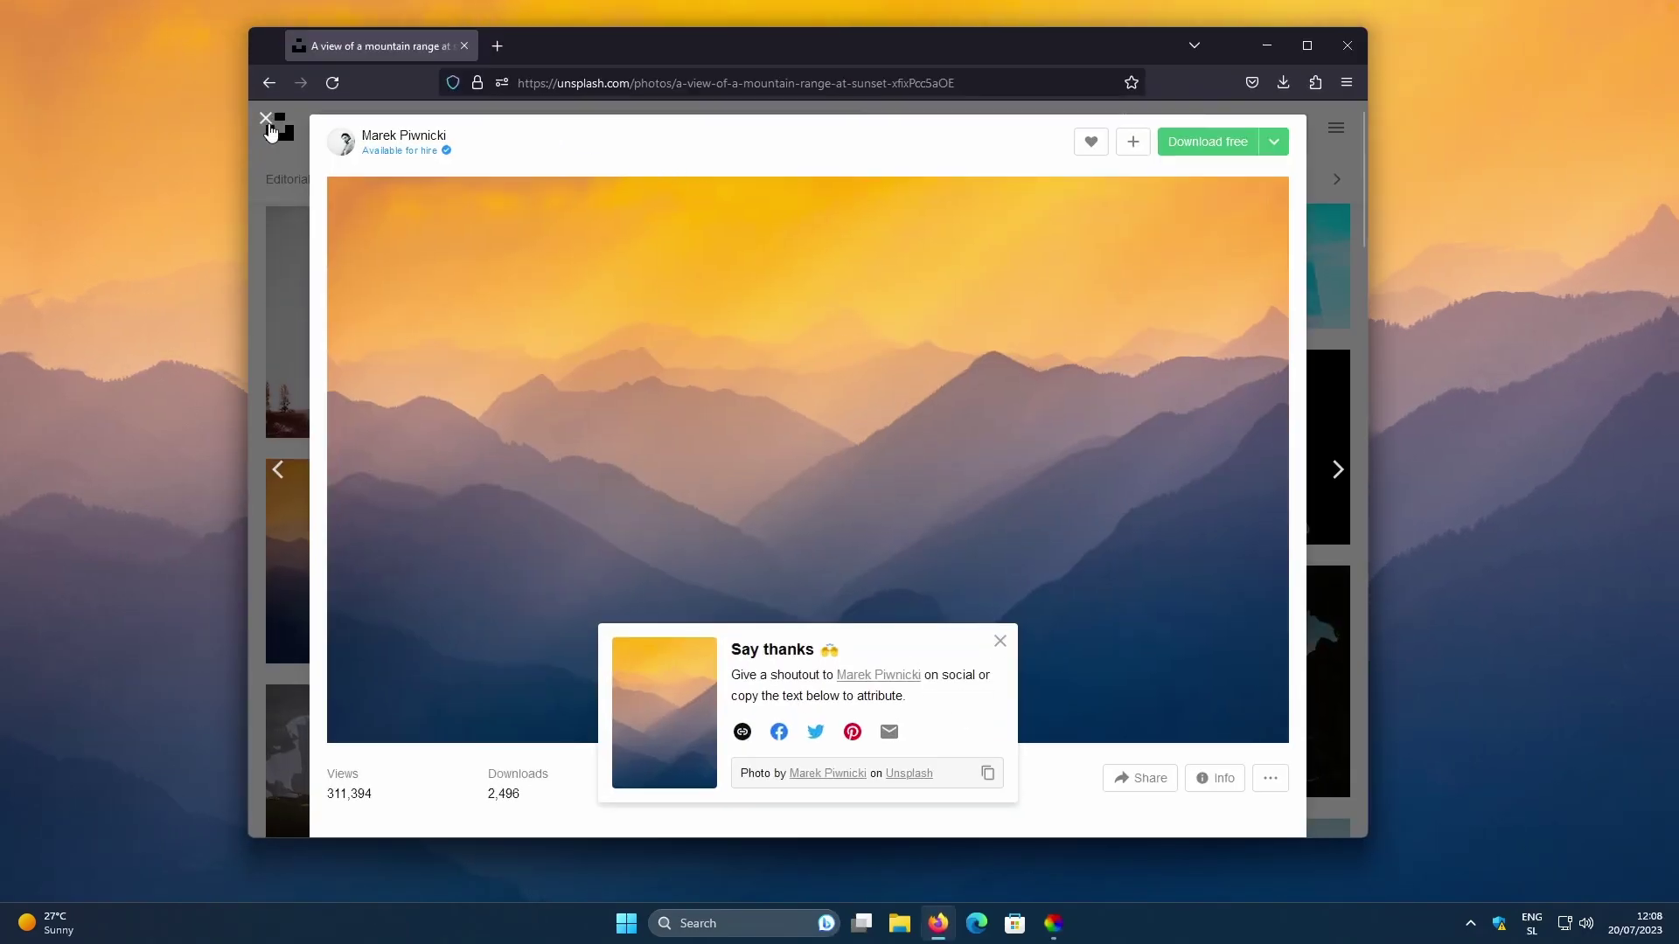
pyautogui.click(266, 120)
pyautogui.scroll(-5, 509, 401)
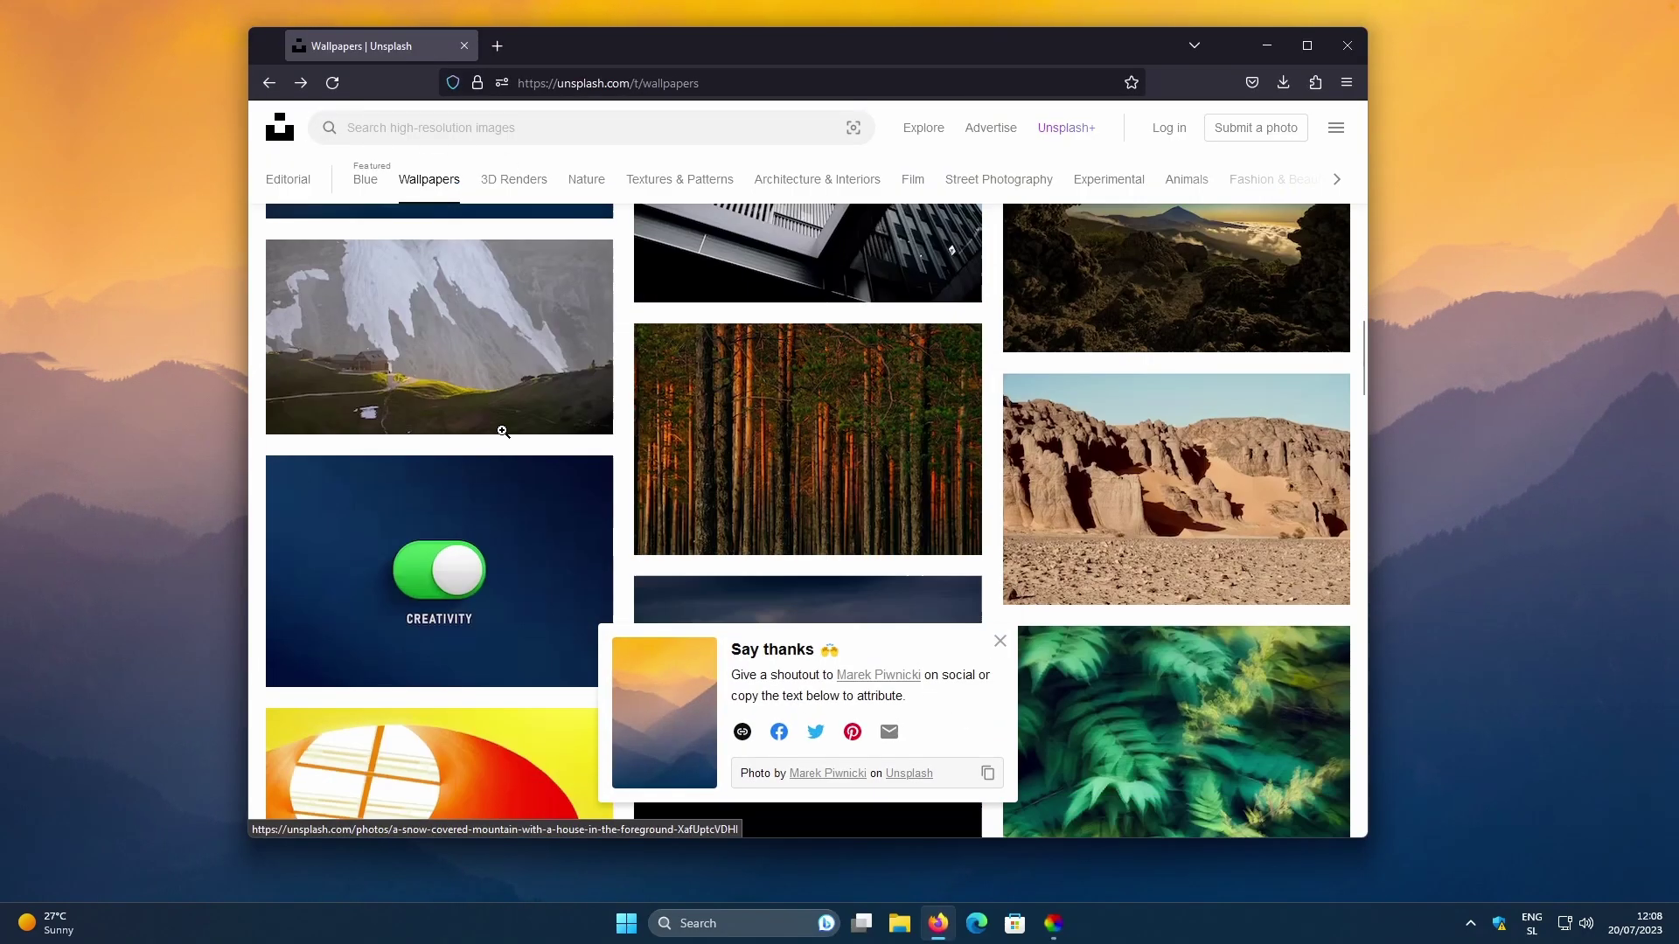
pyautogui.scroll(-4, 525, 411)
pyautogui.scroll(-10, 531, 390)
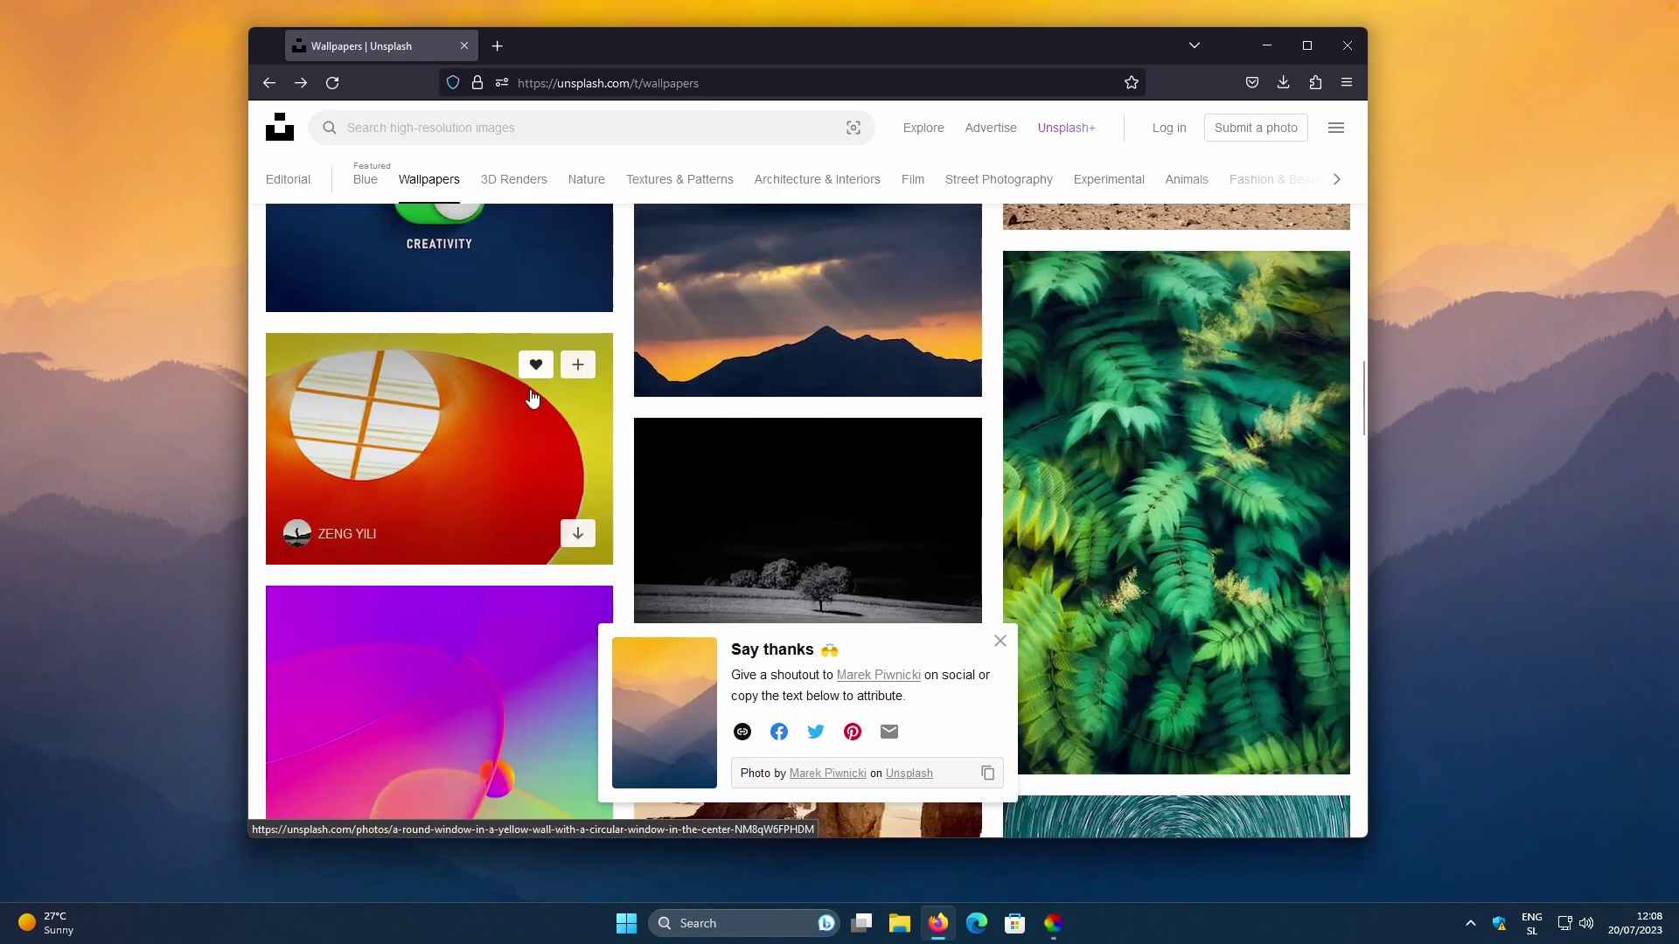
pyautogui.scroll(-1, 756, 388)
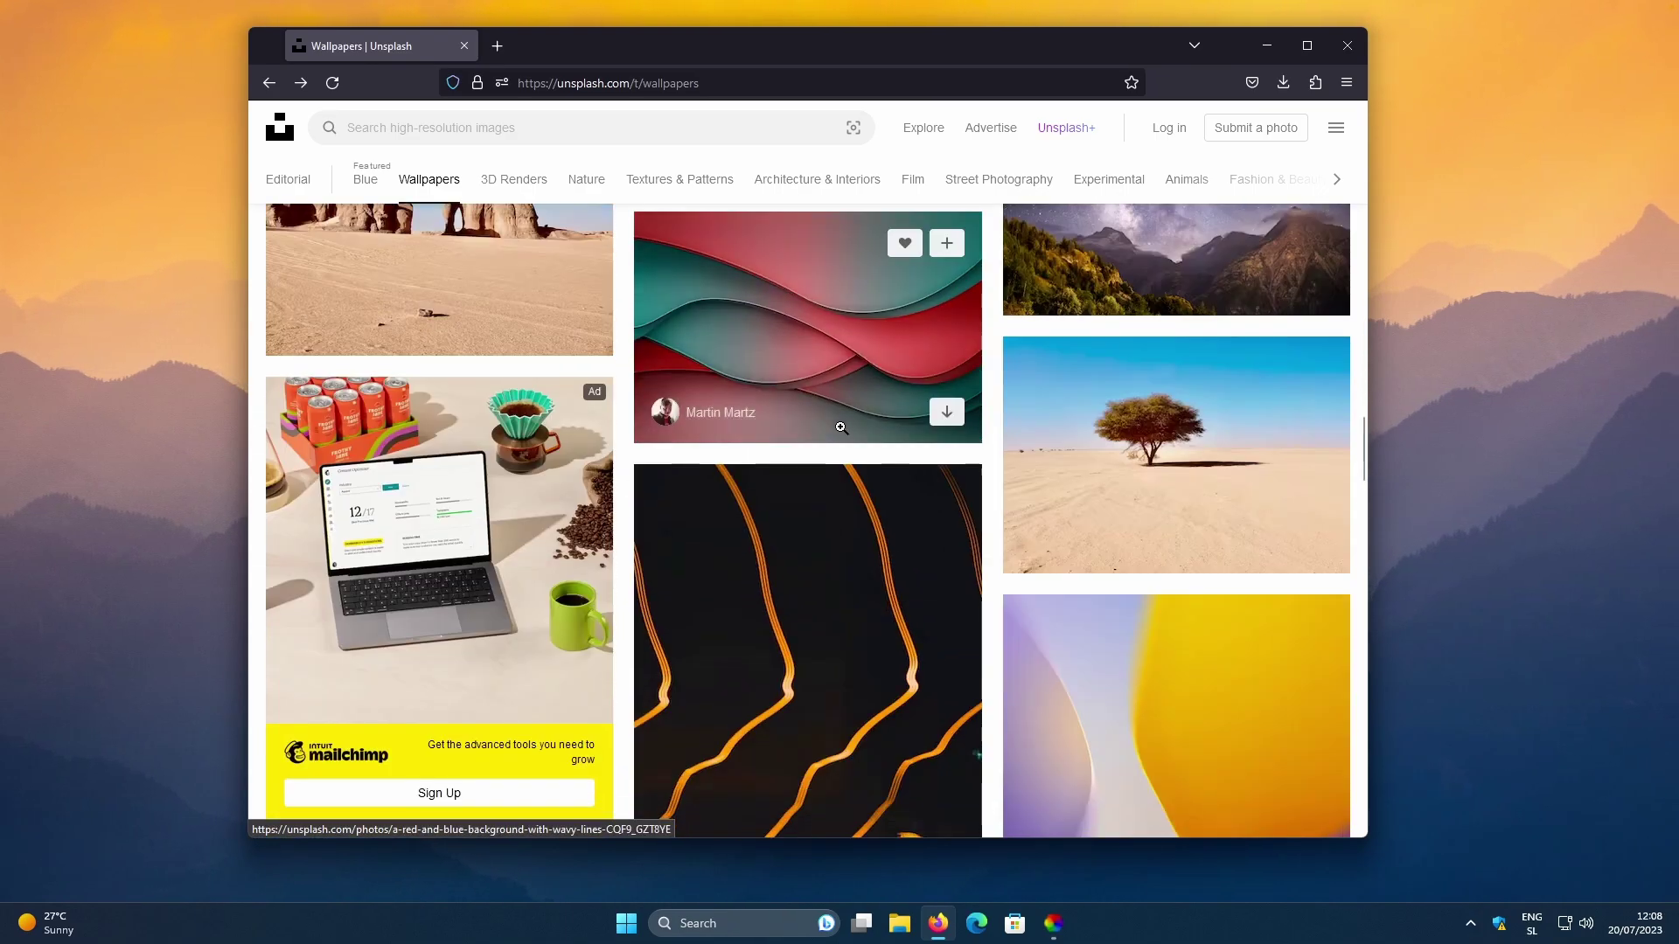
pyautogui.scroll(2, 879, 415)
pyautogui.scroll(-14, 817, 521)
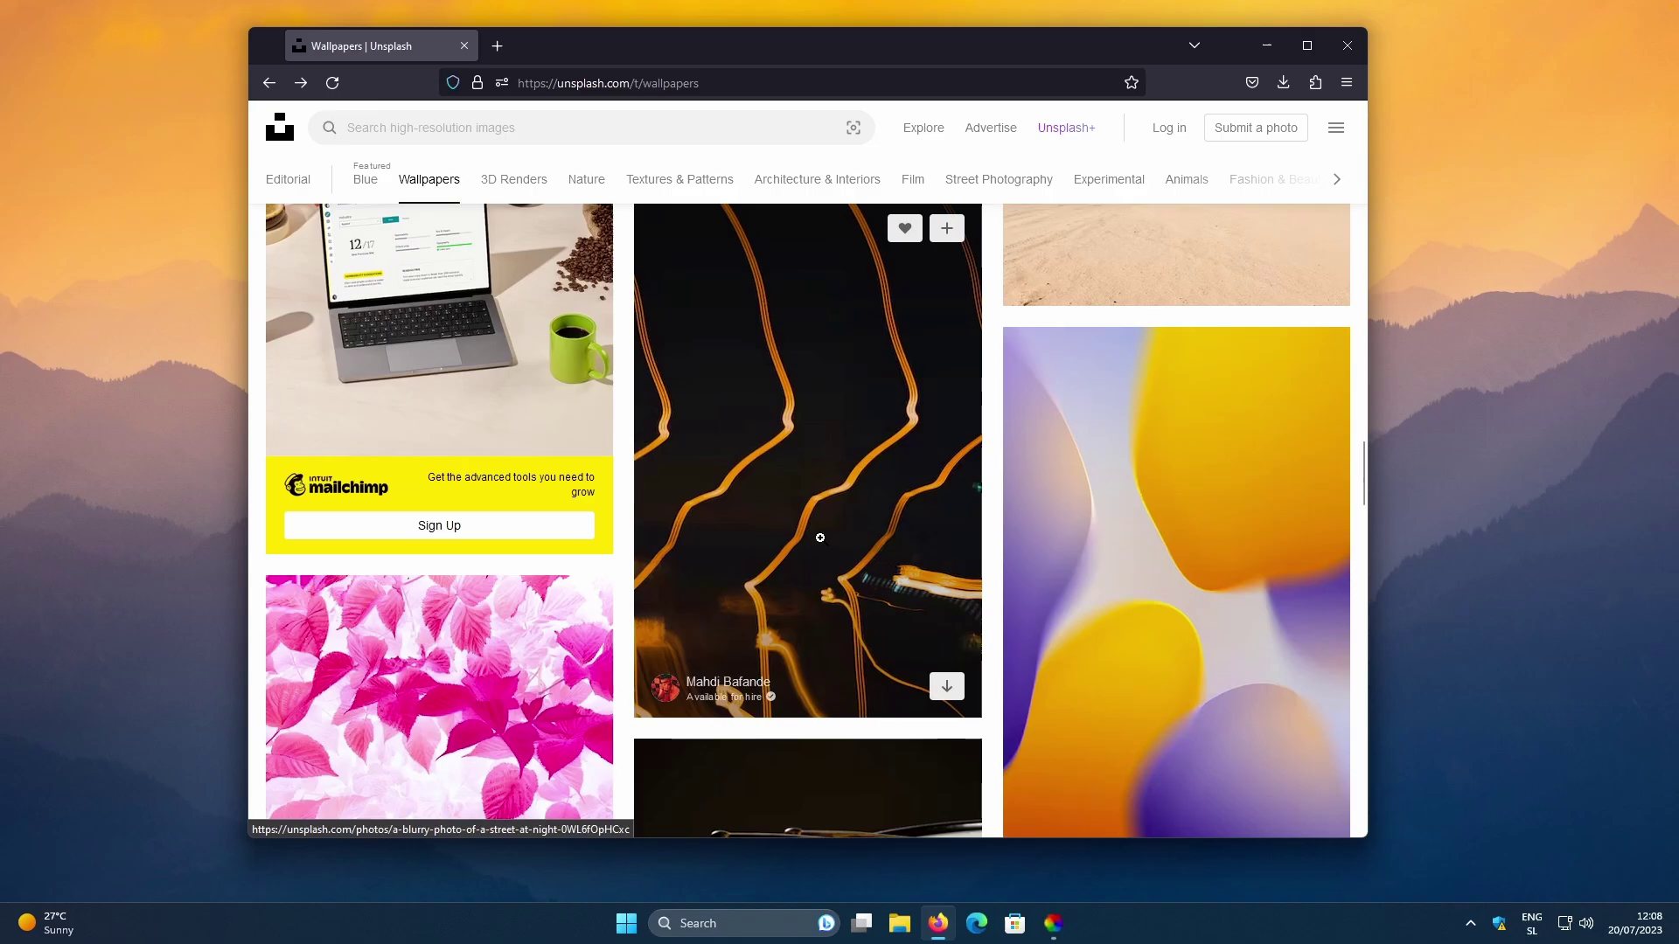
pyautogui.scroll(-8, 817, 521)
pyautogui.scroll(5, 921, 575)
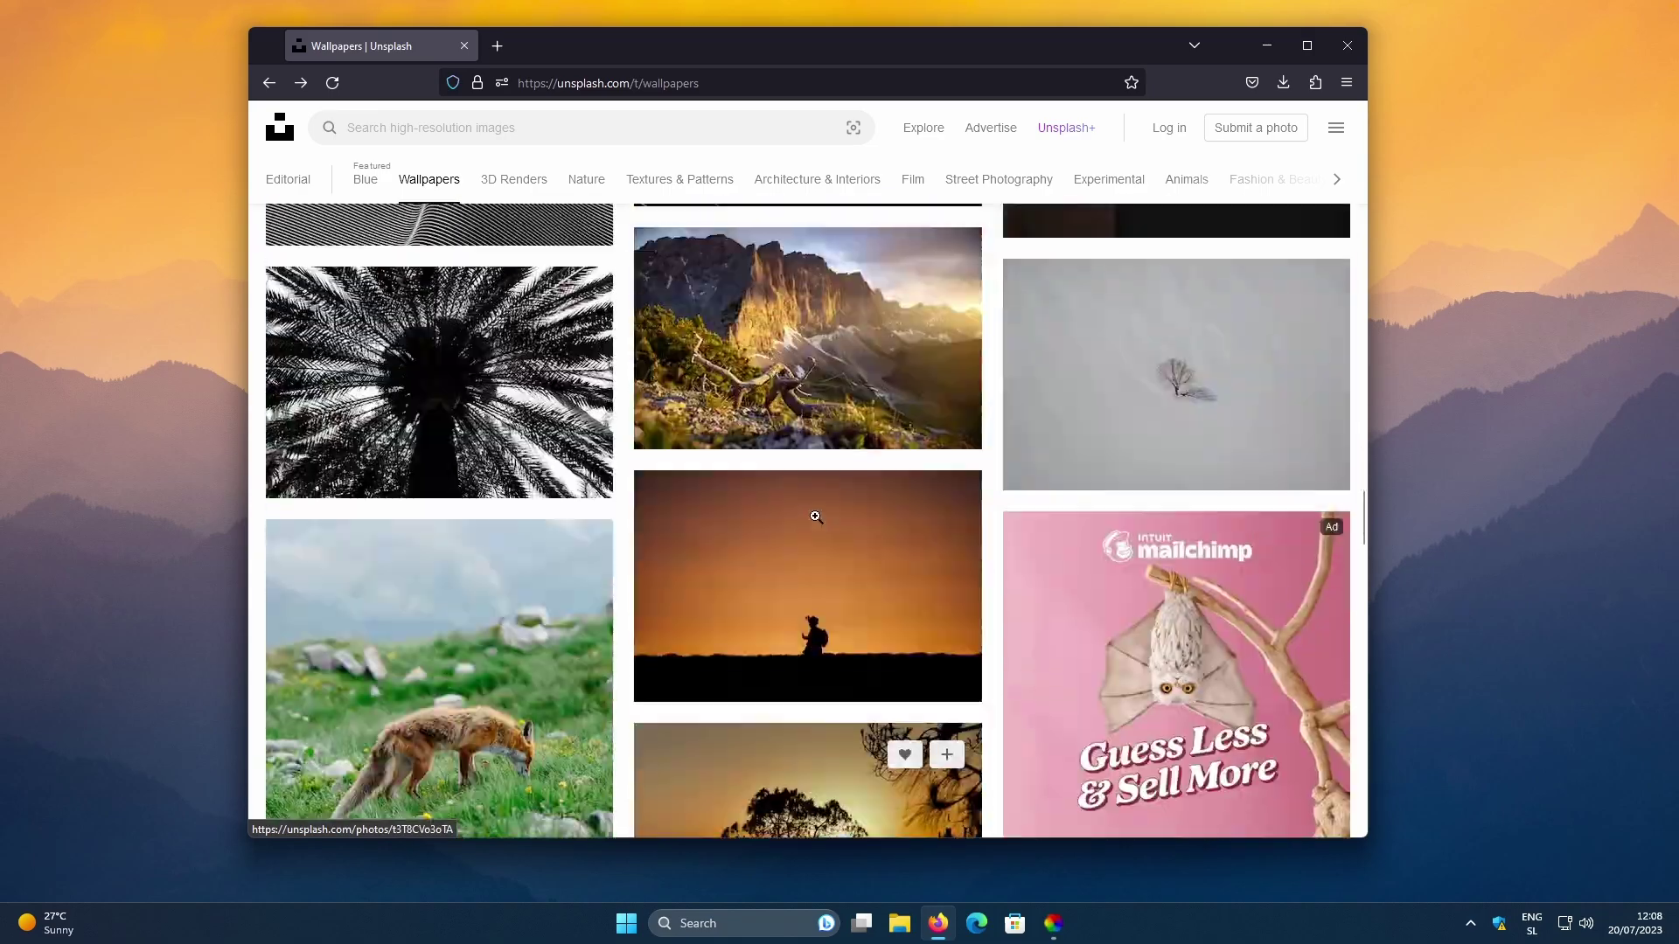
pyautogui.scroll(-8, 921, 576)
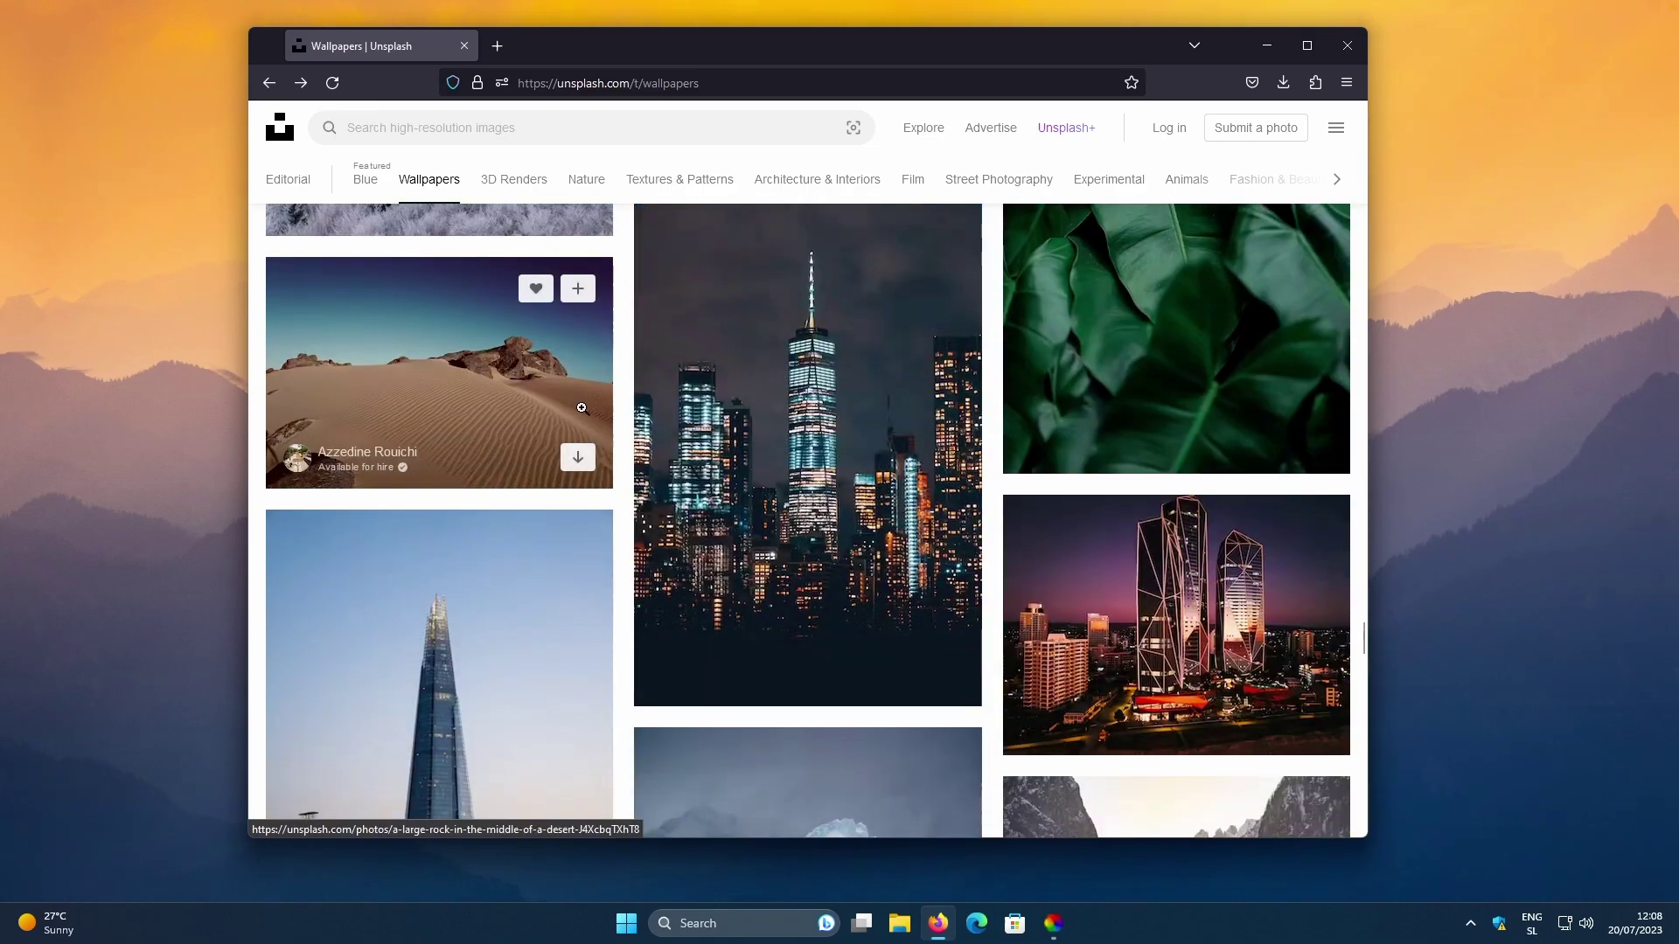
pyautogui.scroll(-5, 462, 394)
pyautogui.scroll(-4, 462, 395)
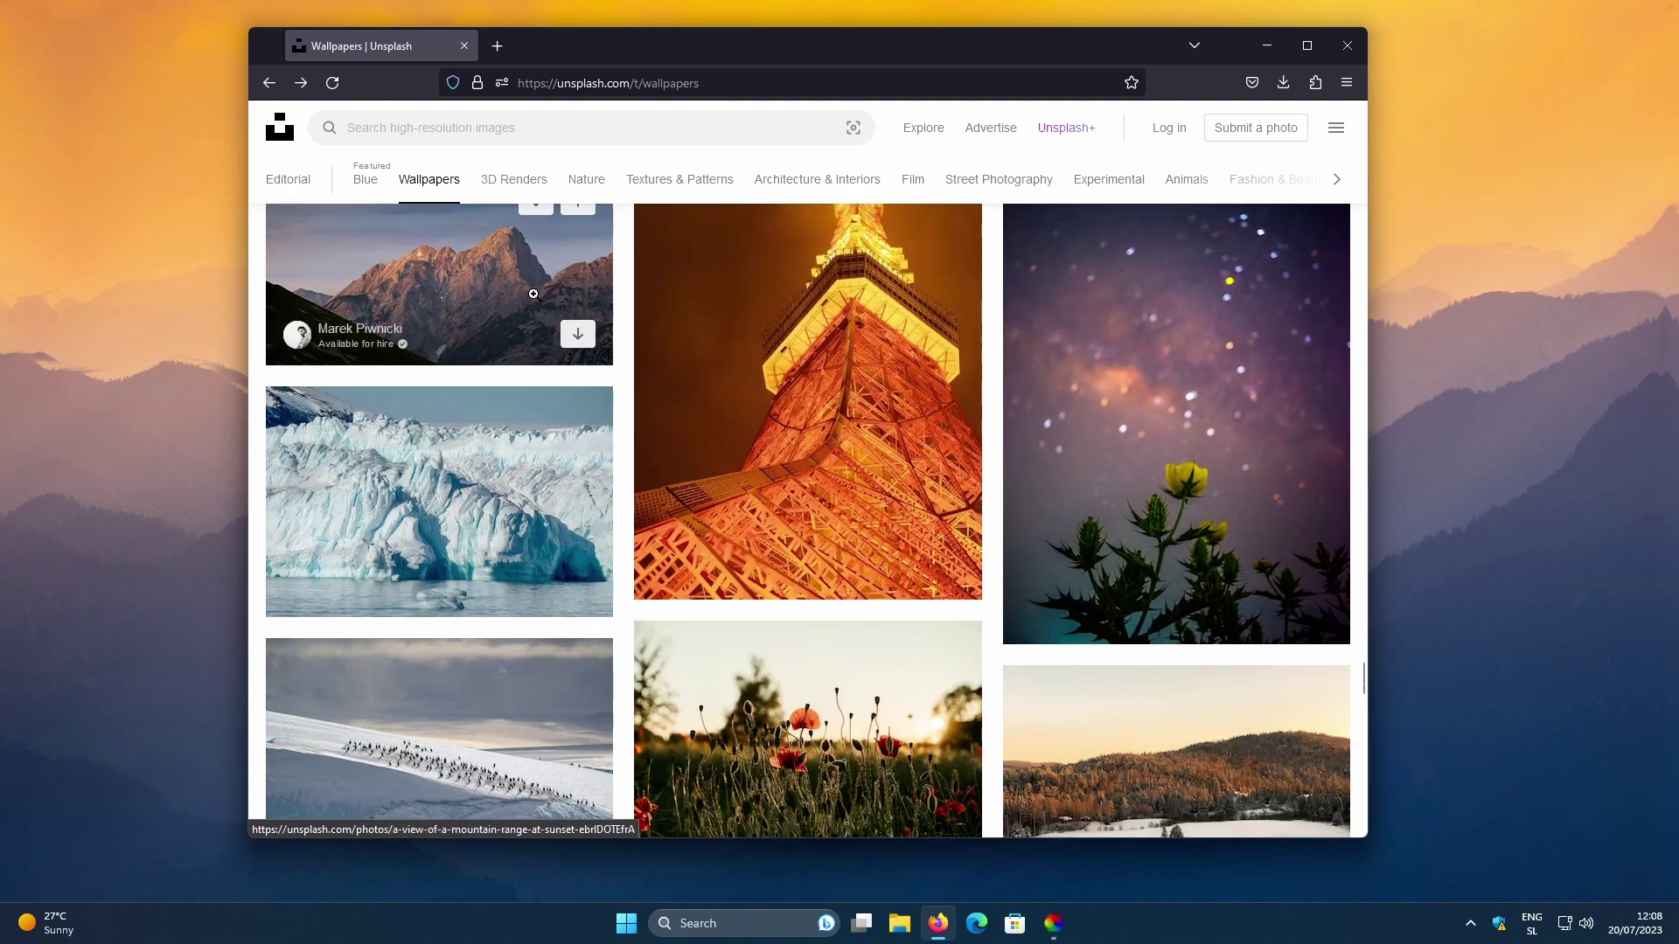
pyautogui.scroll(-6, 551, 315)
pyautogui.scroll(5, 567, 321)
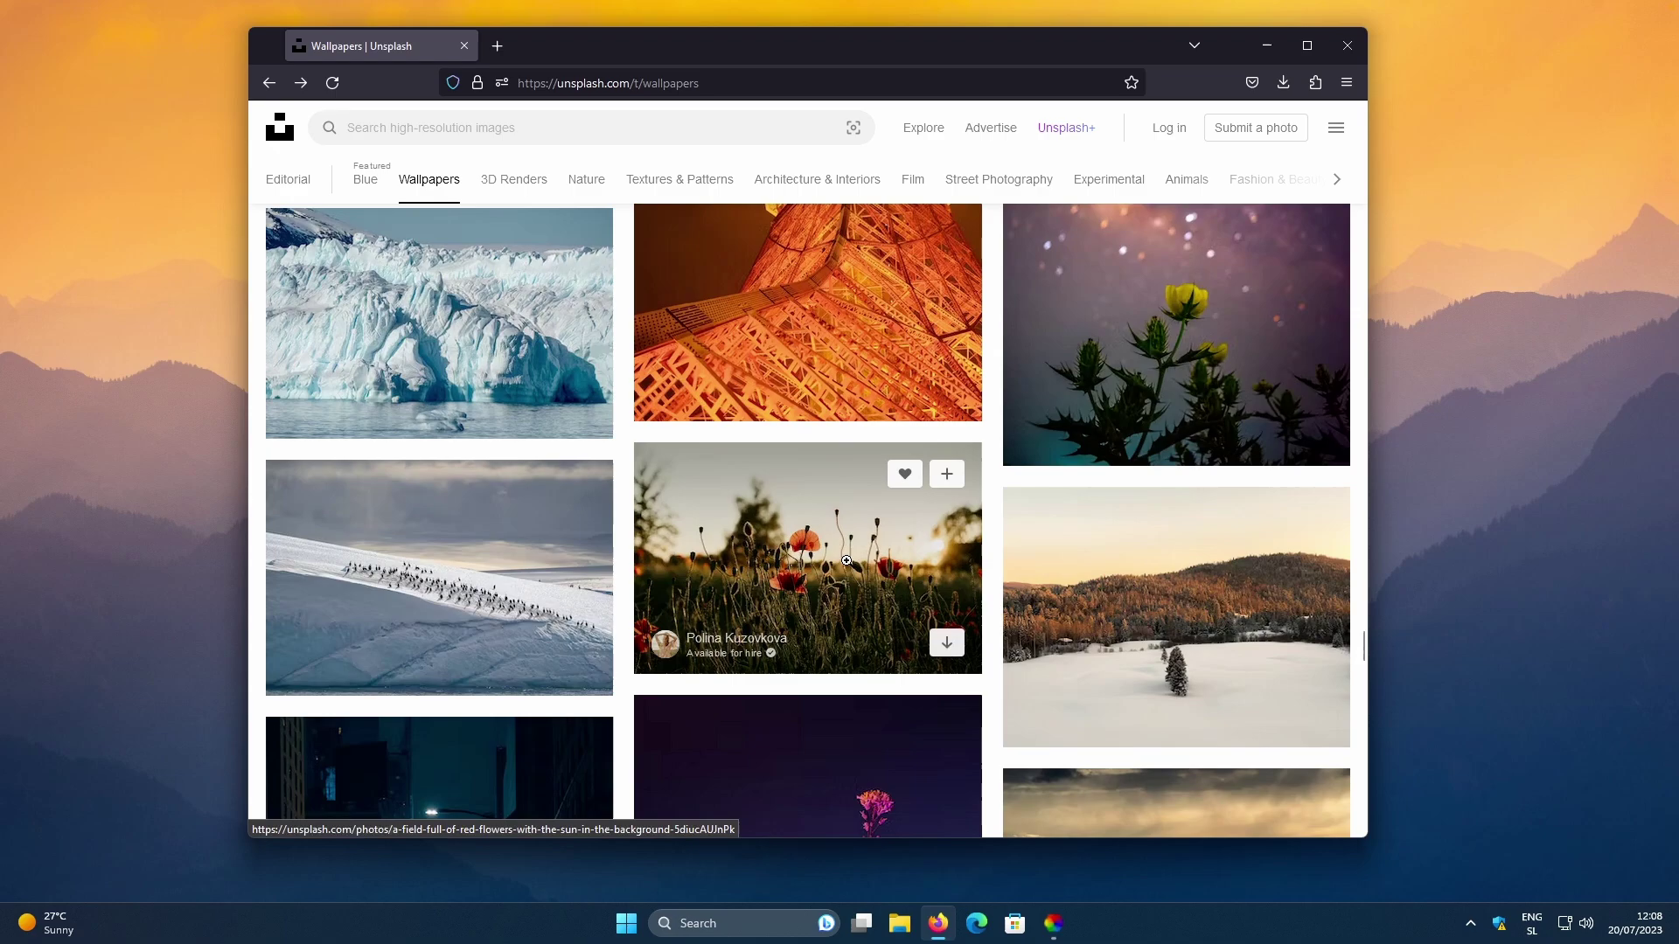
# Download the red poppy field photo at Original Size.
pyautogui.click(846, 561)
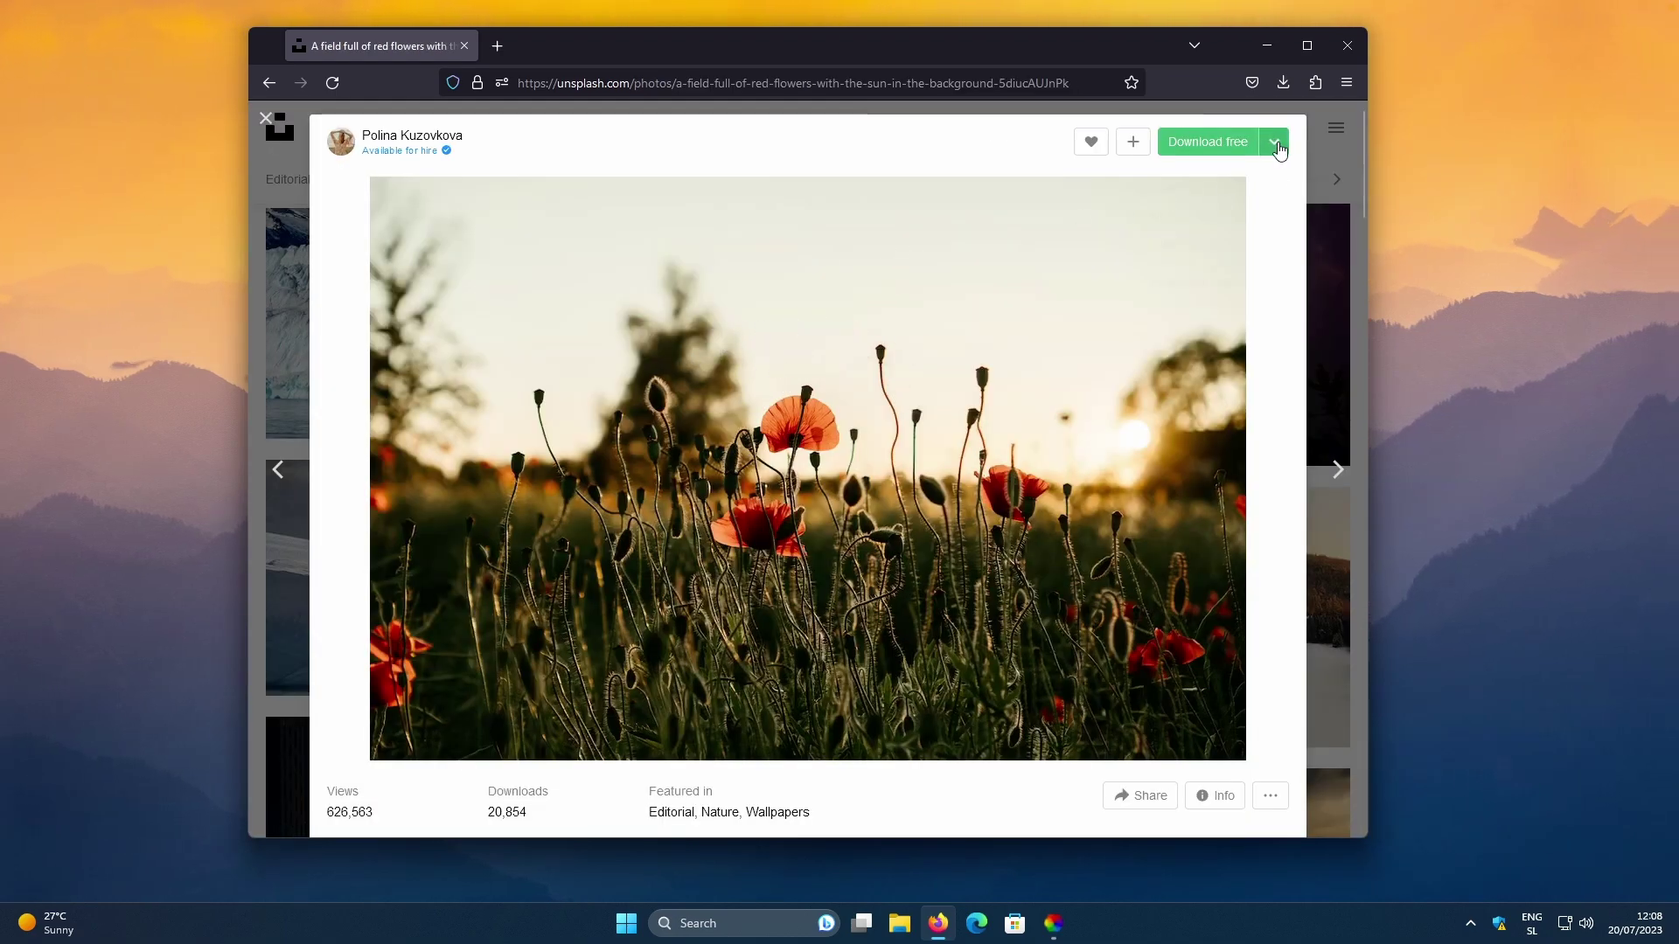
pyautogui.click(1275, 145)
pyautogui.click(1200, 308)
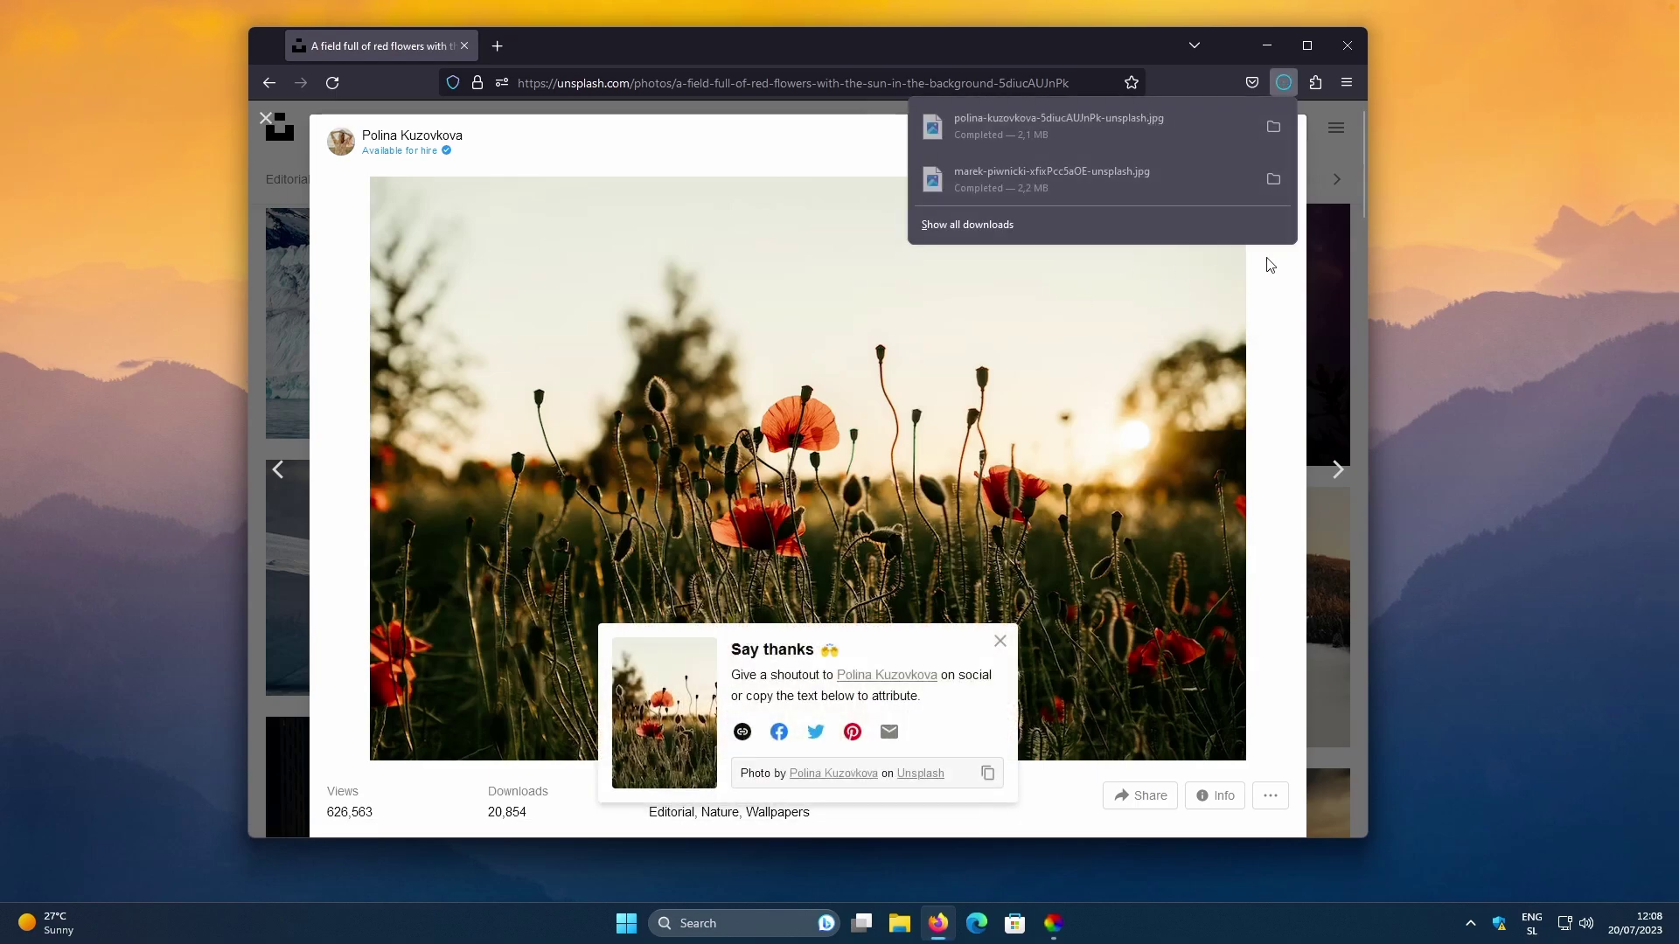
# Create an Advanced > Depth Wallpaper from the downloaded poppy JPG in Downloads.
pyautogui.click(1063, 930)
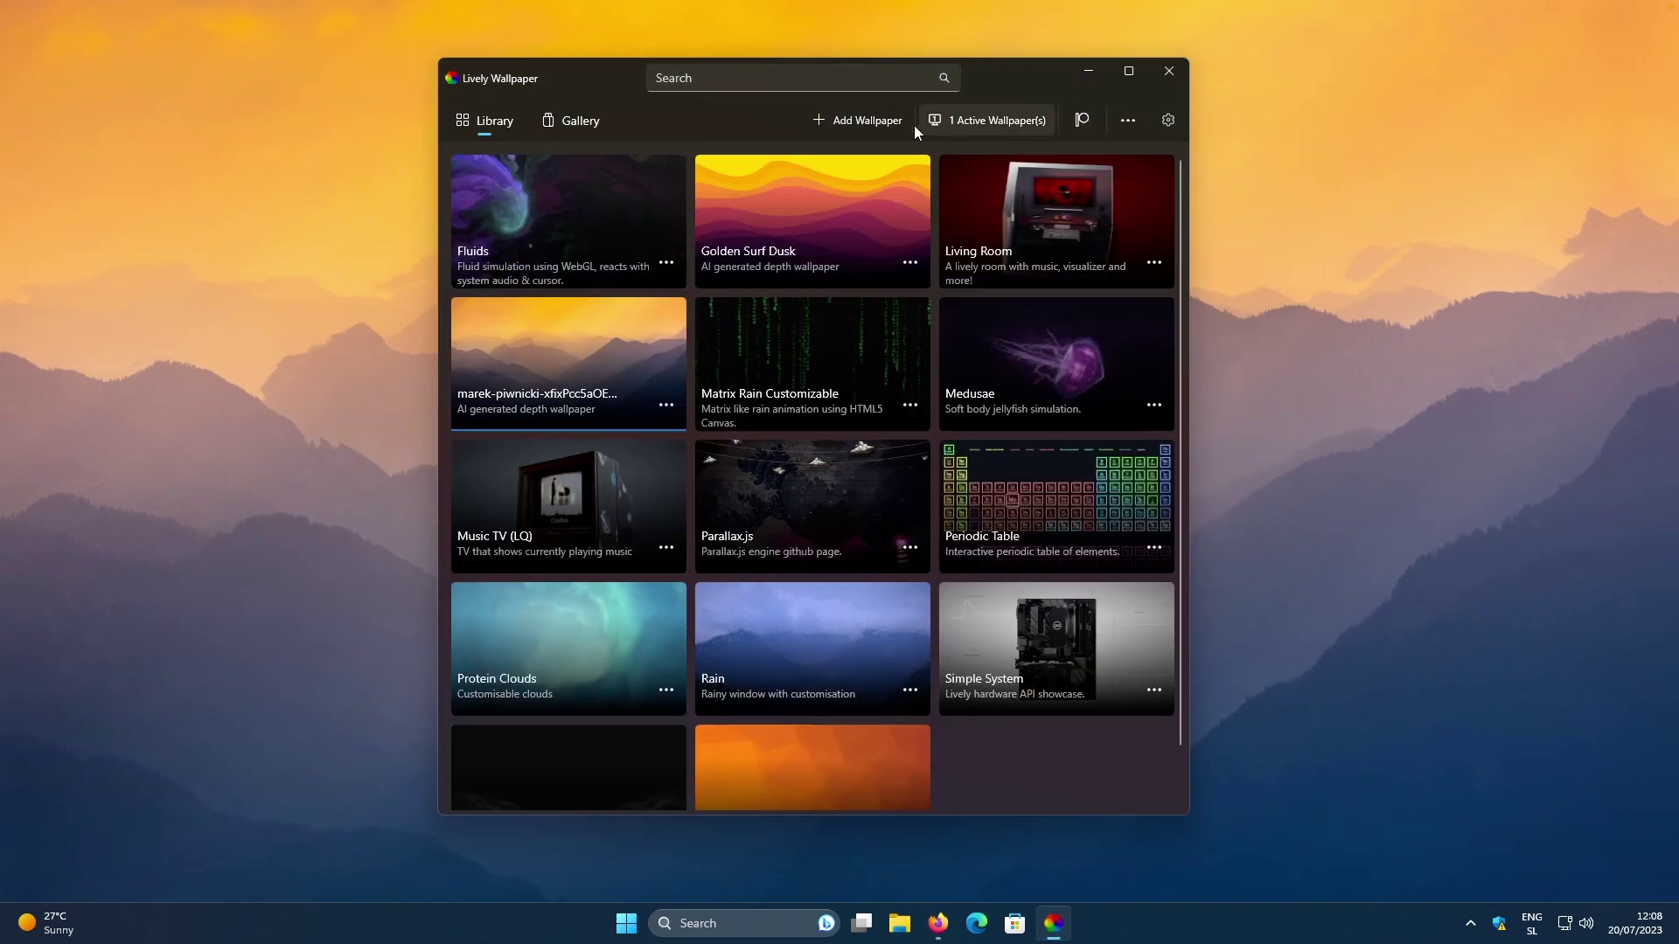
pyautogui.click(889, 119)
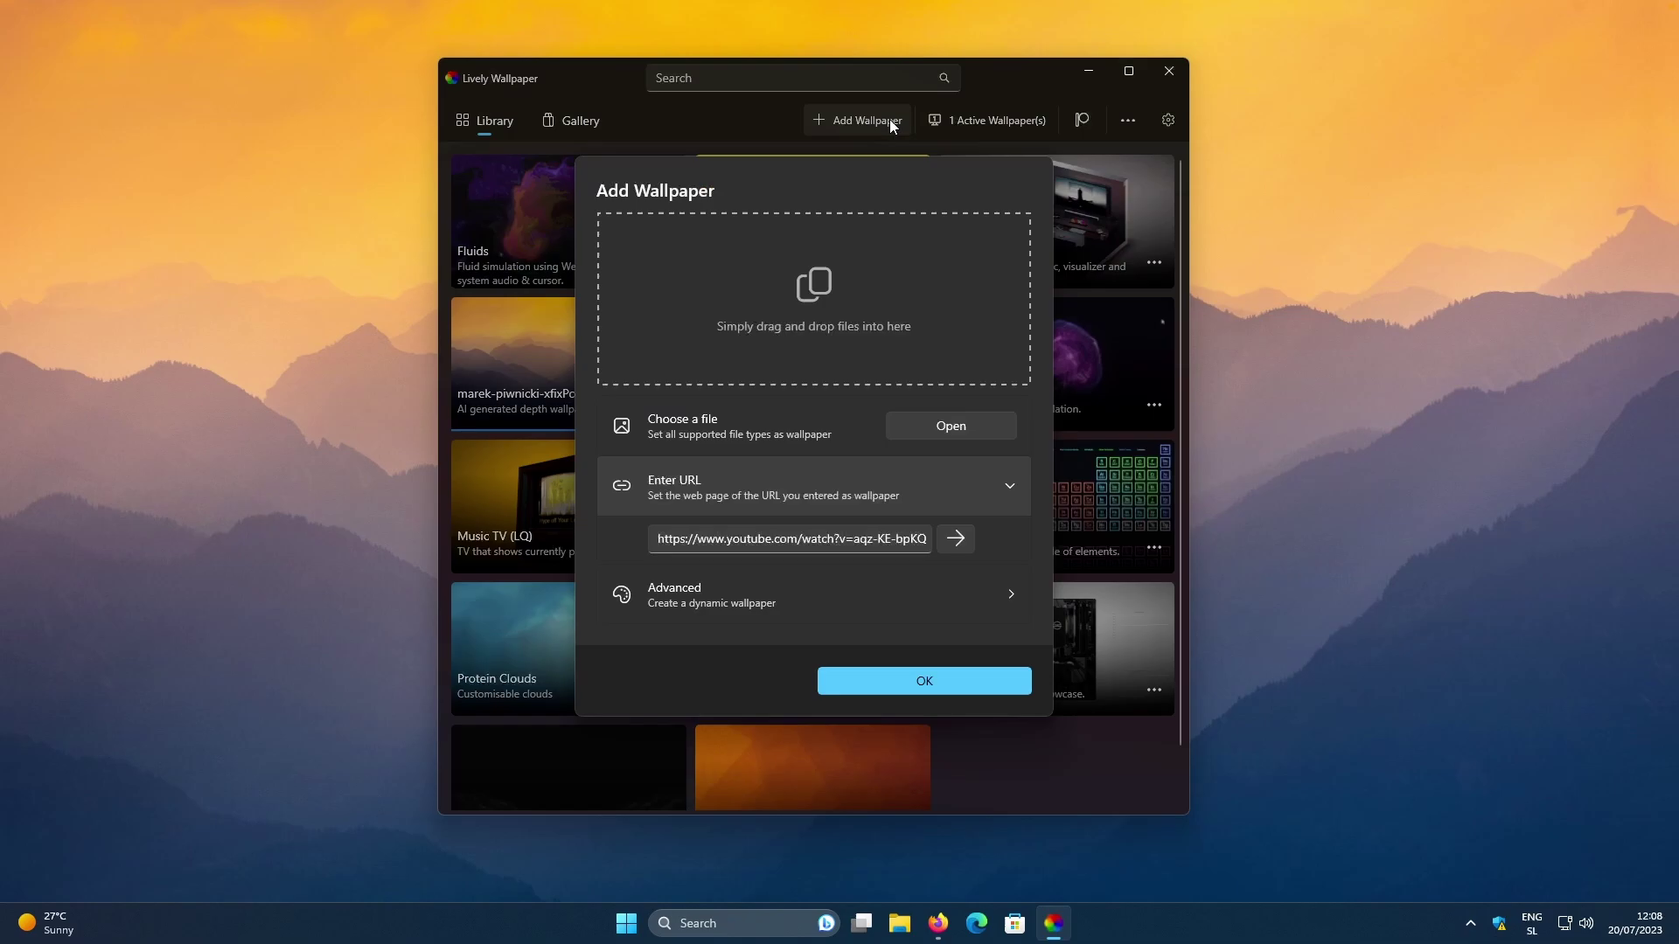
pyautogui.click(726, 596)
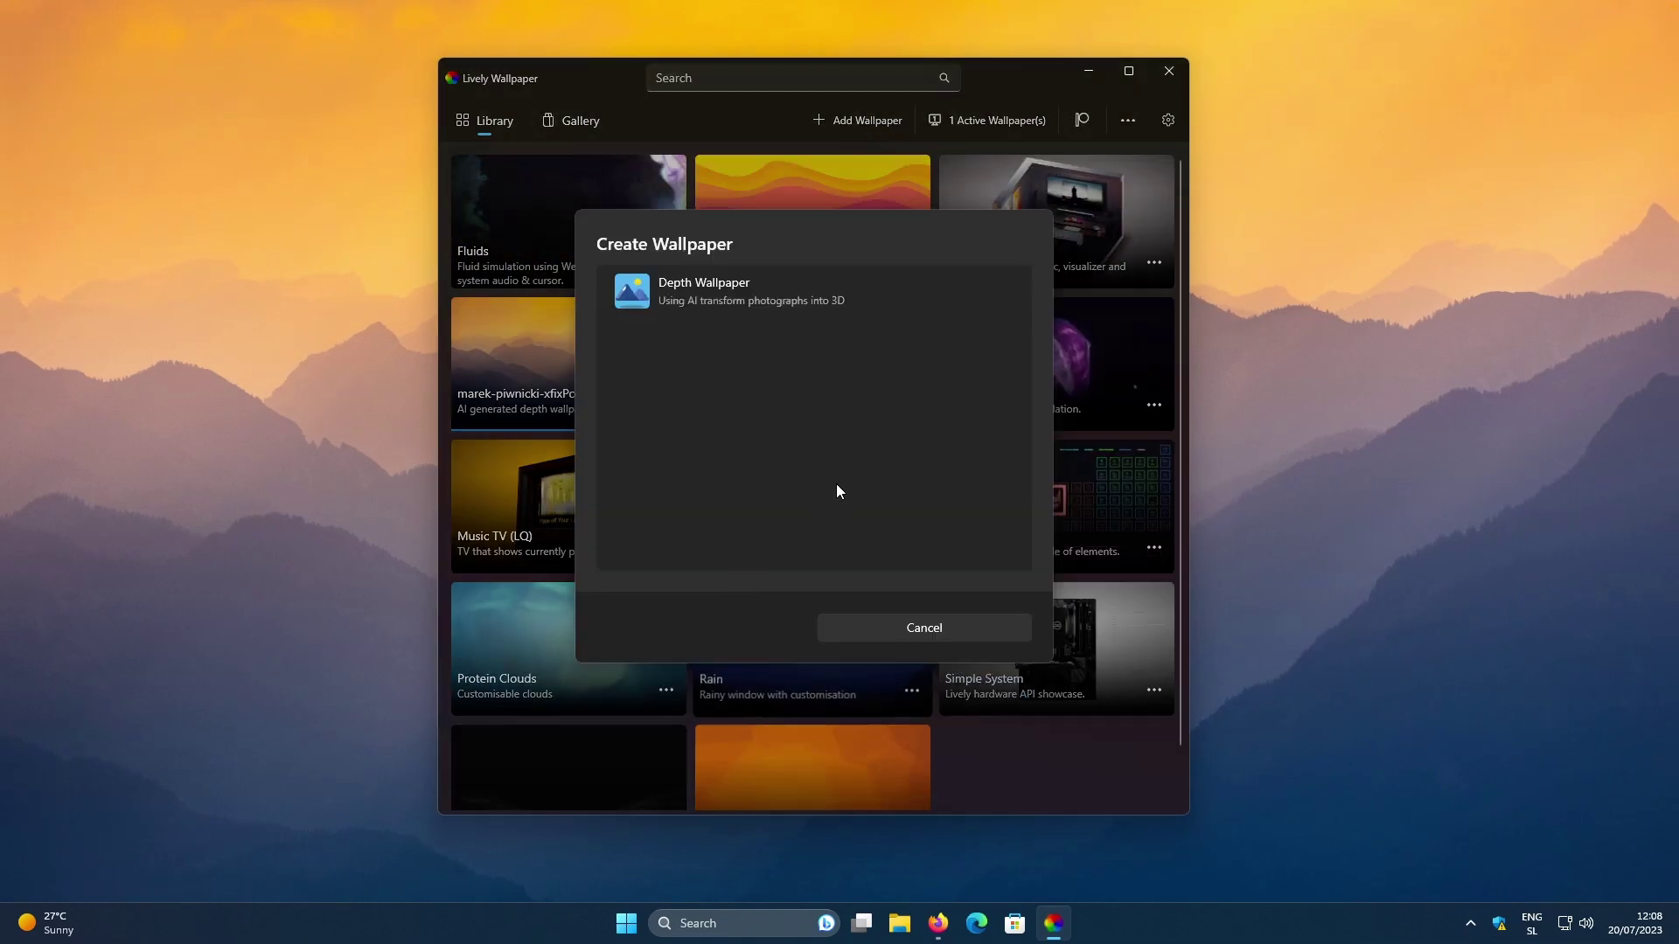
pyautogui.click(728, 278)
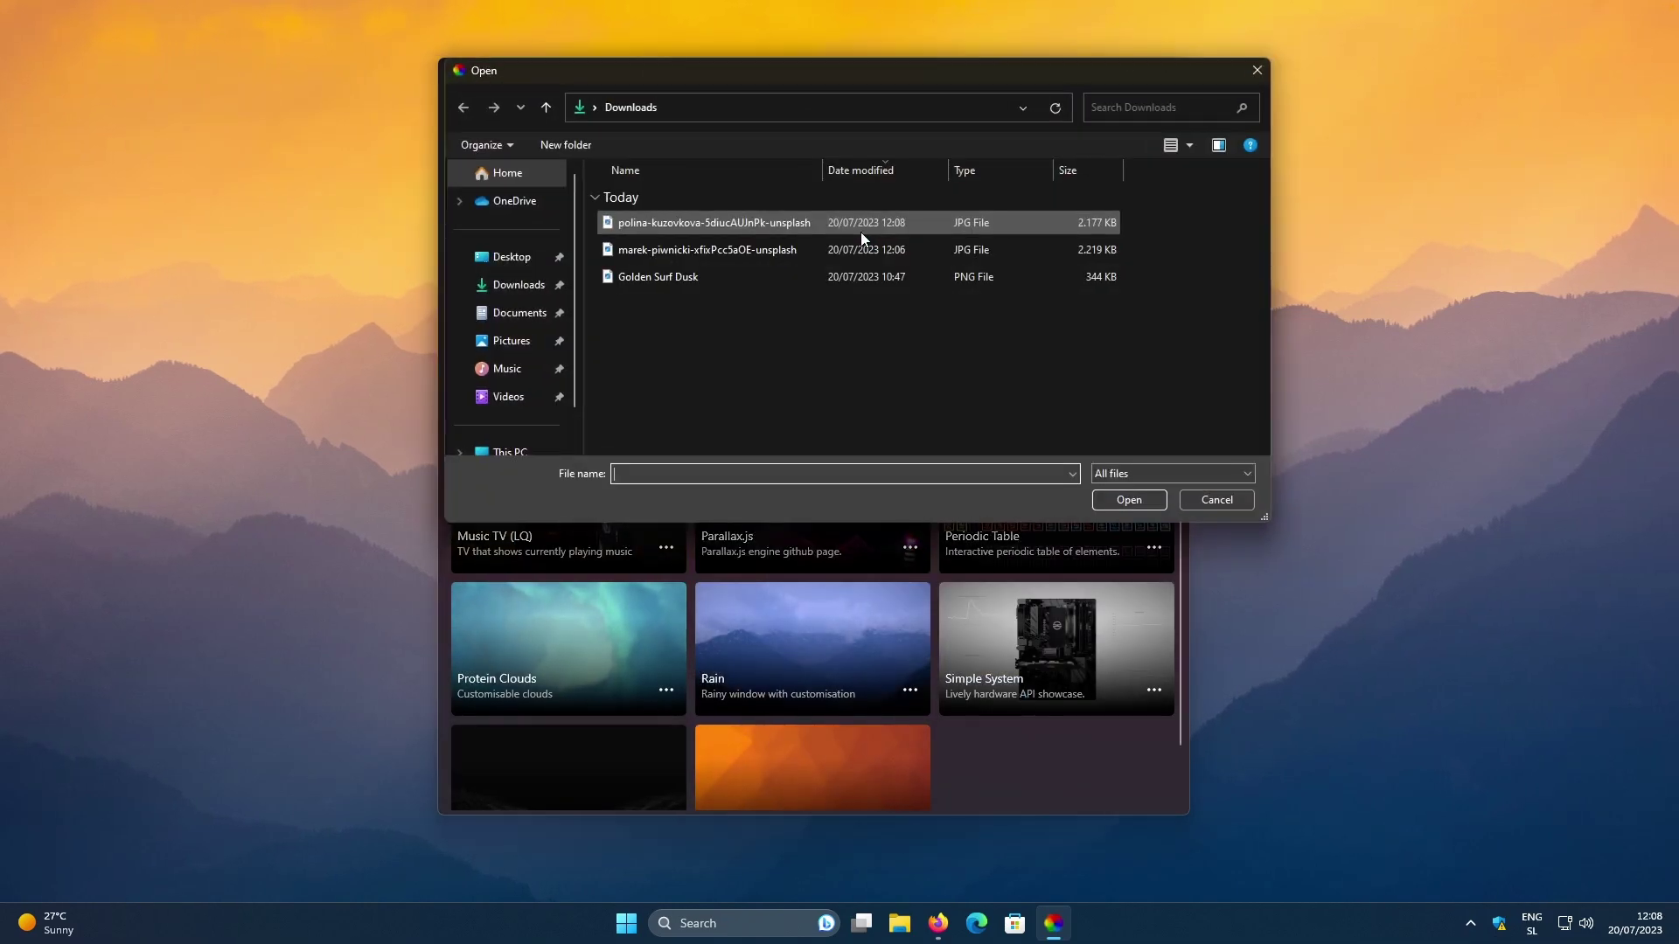
pyautogui.click(744, 222)
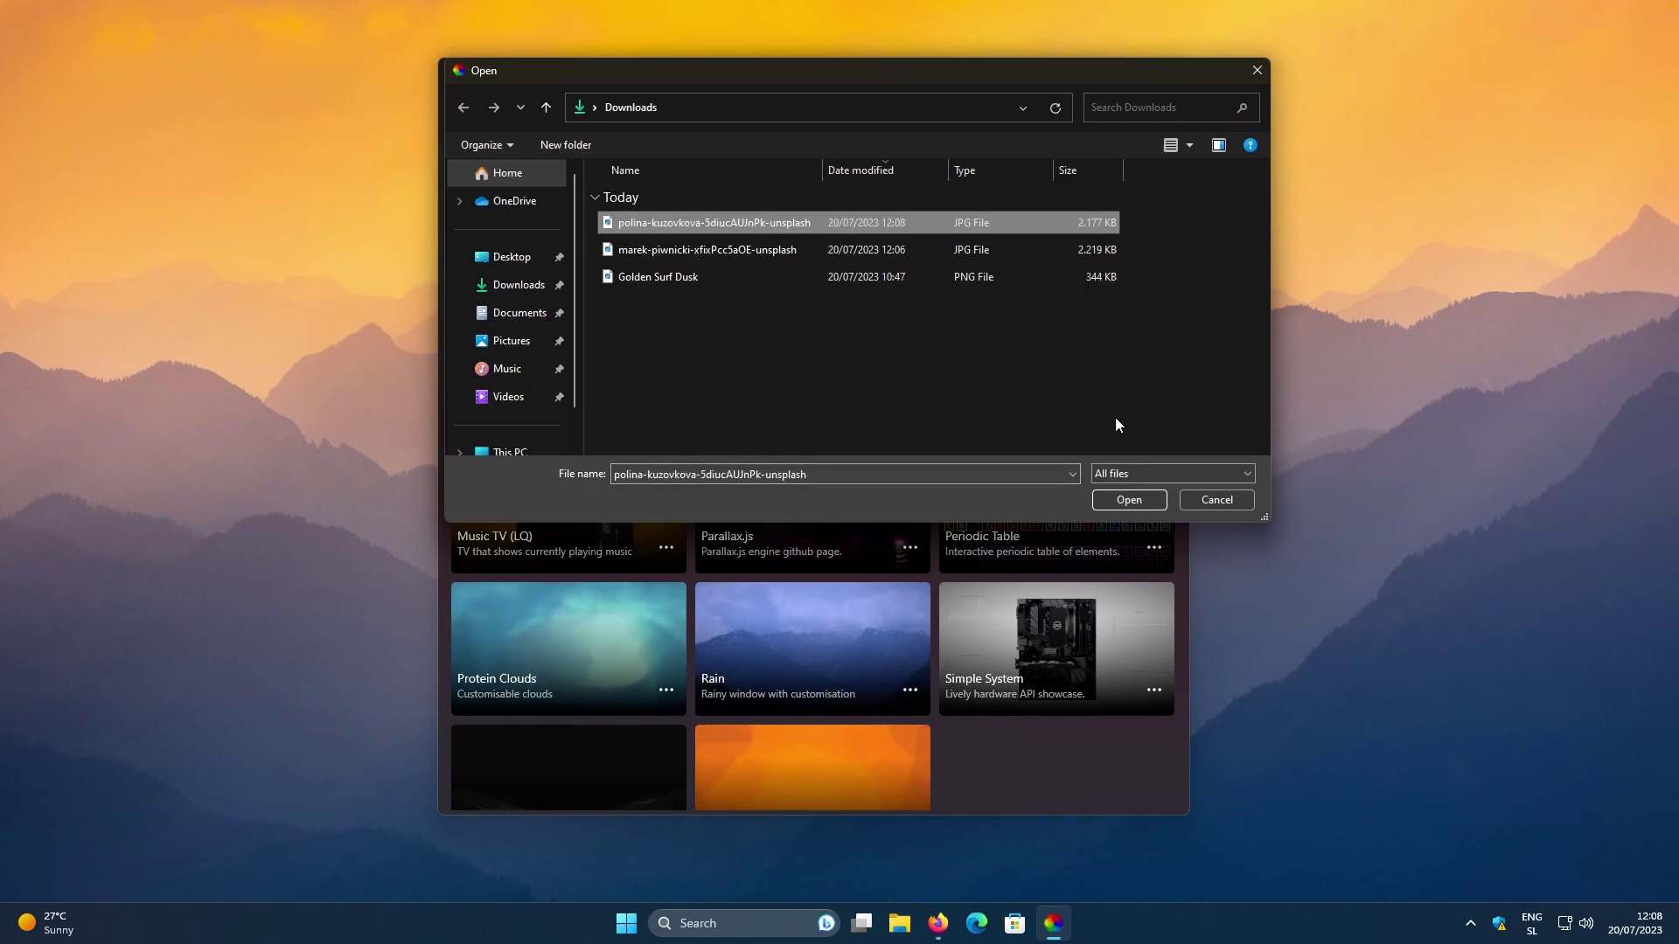
pyautogui.click(1130, 500)
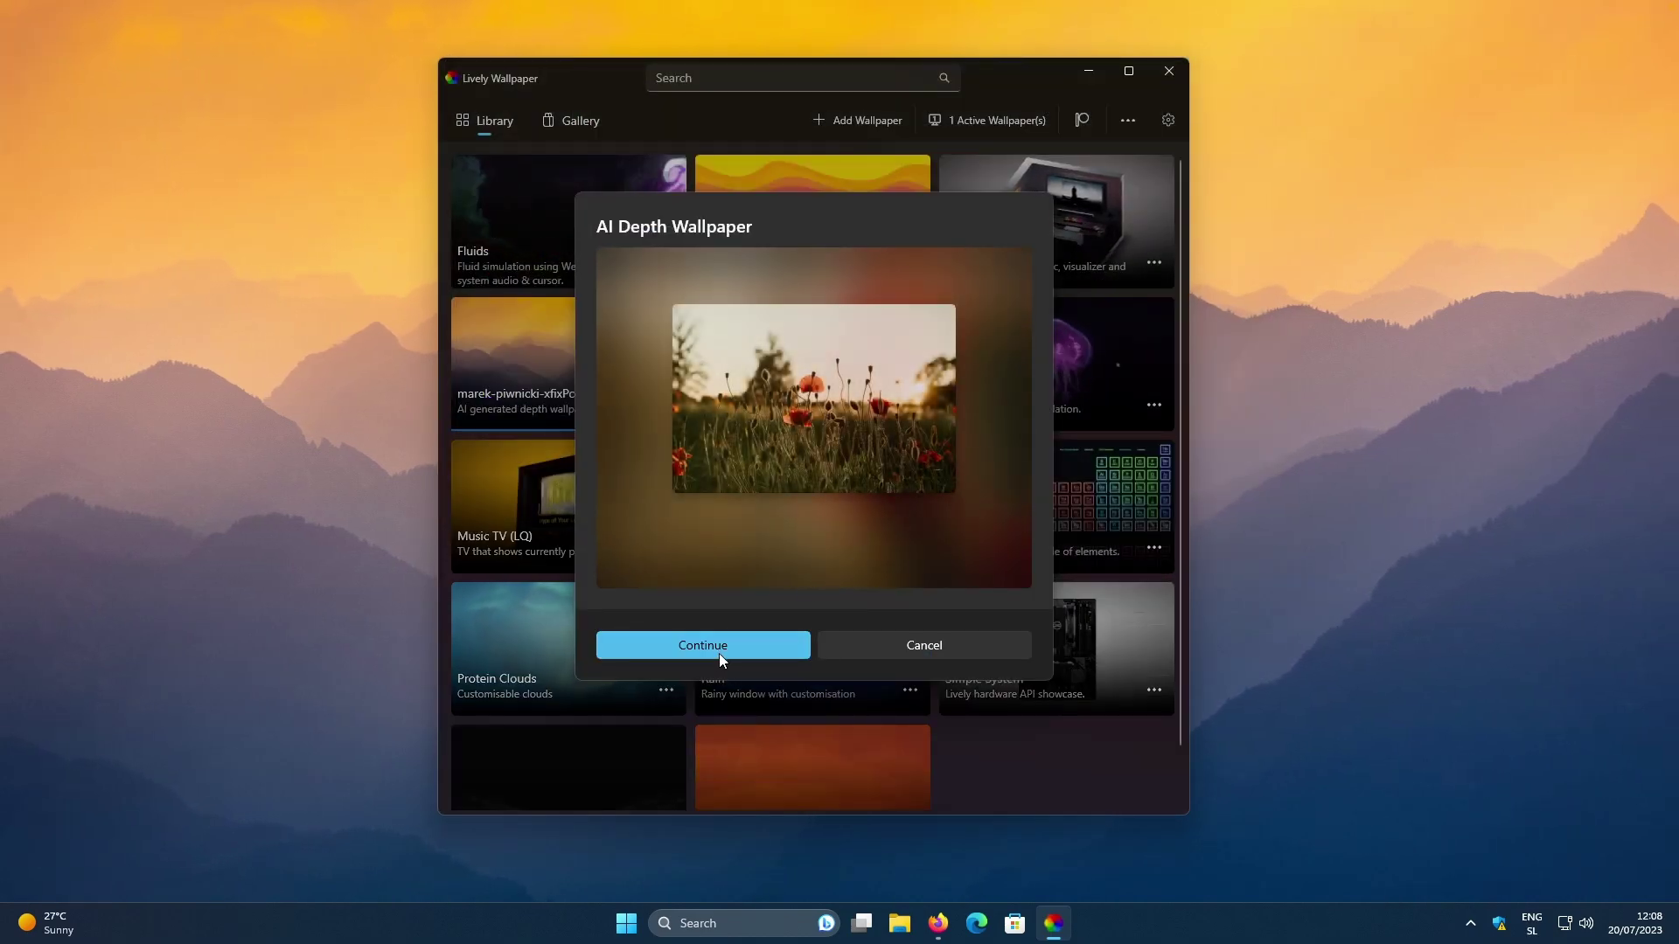
pyautogui.click(719, 654)
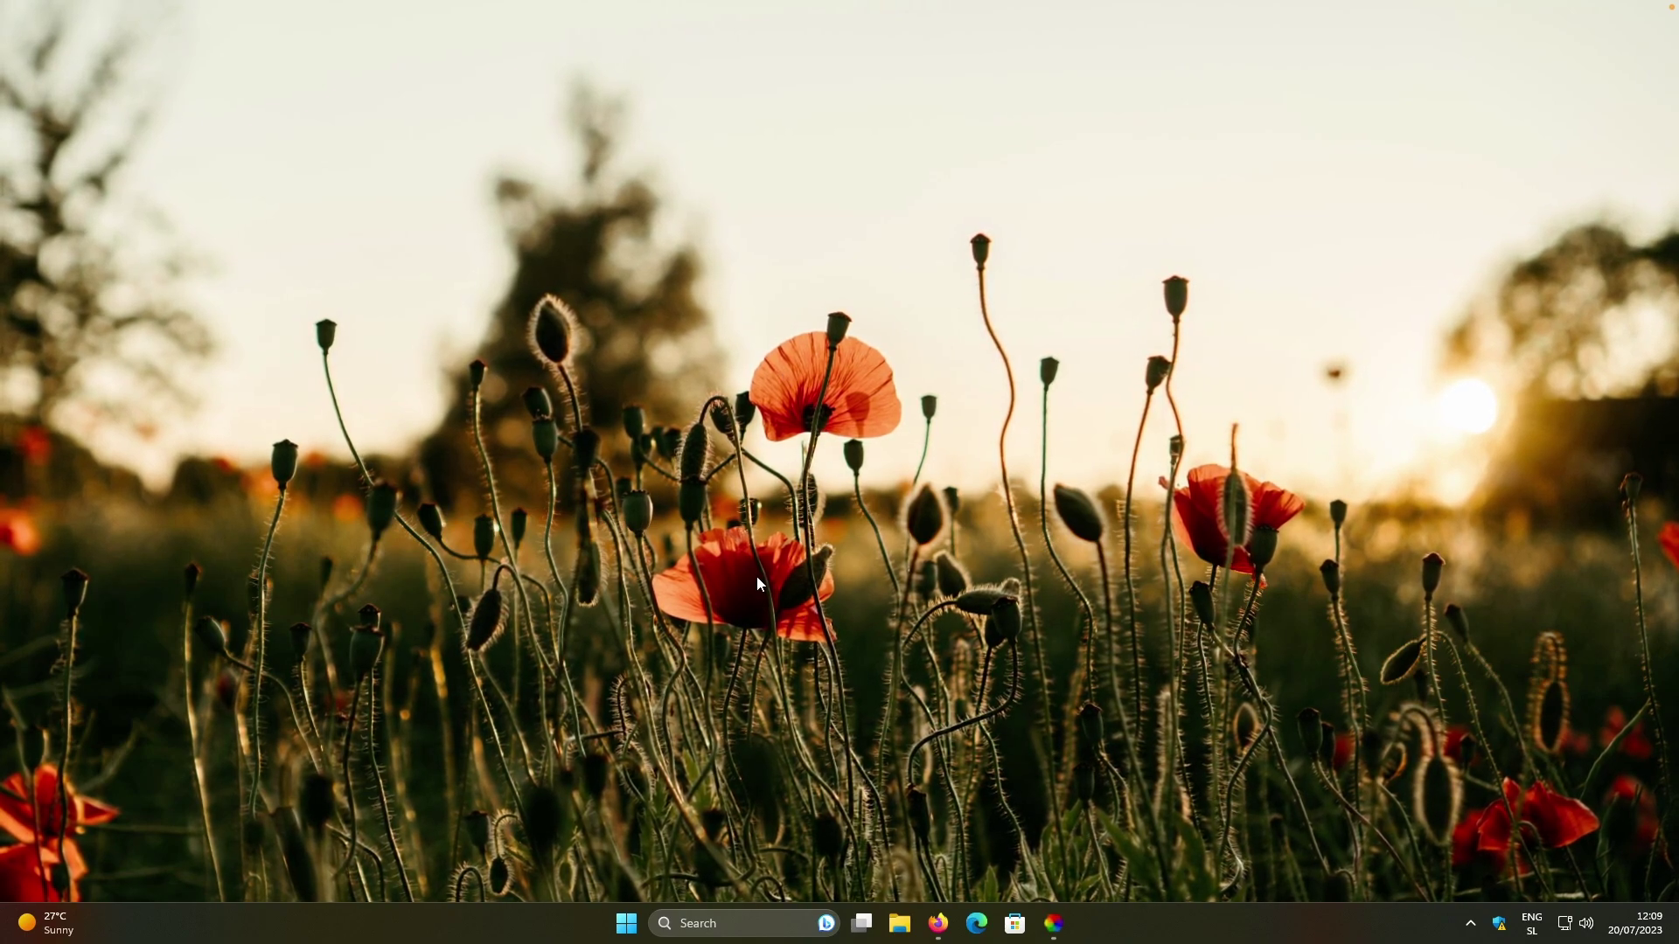
# Raise the poppy wallpaper's horizontal motion and vertical motion to 31, enable Blur, then reveal the desktop.
pyautogui.click(1054, 924)
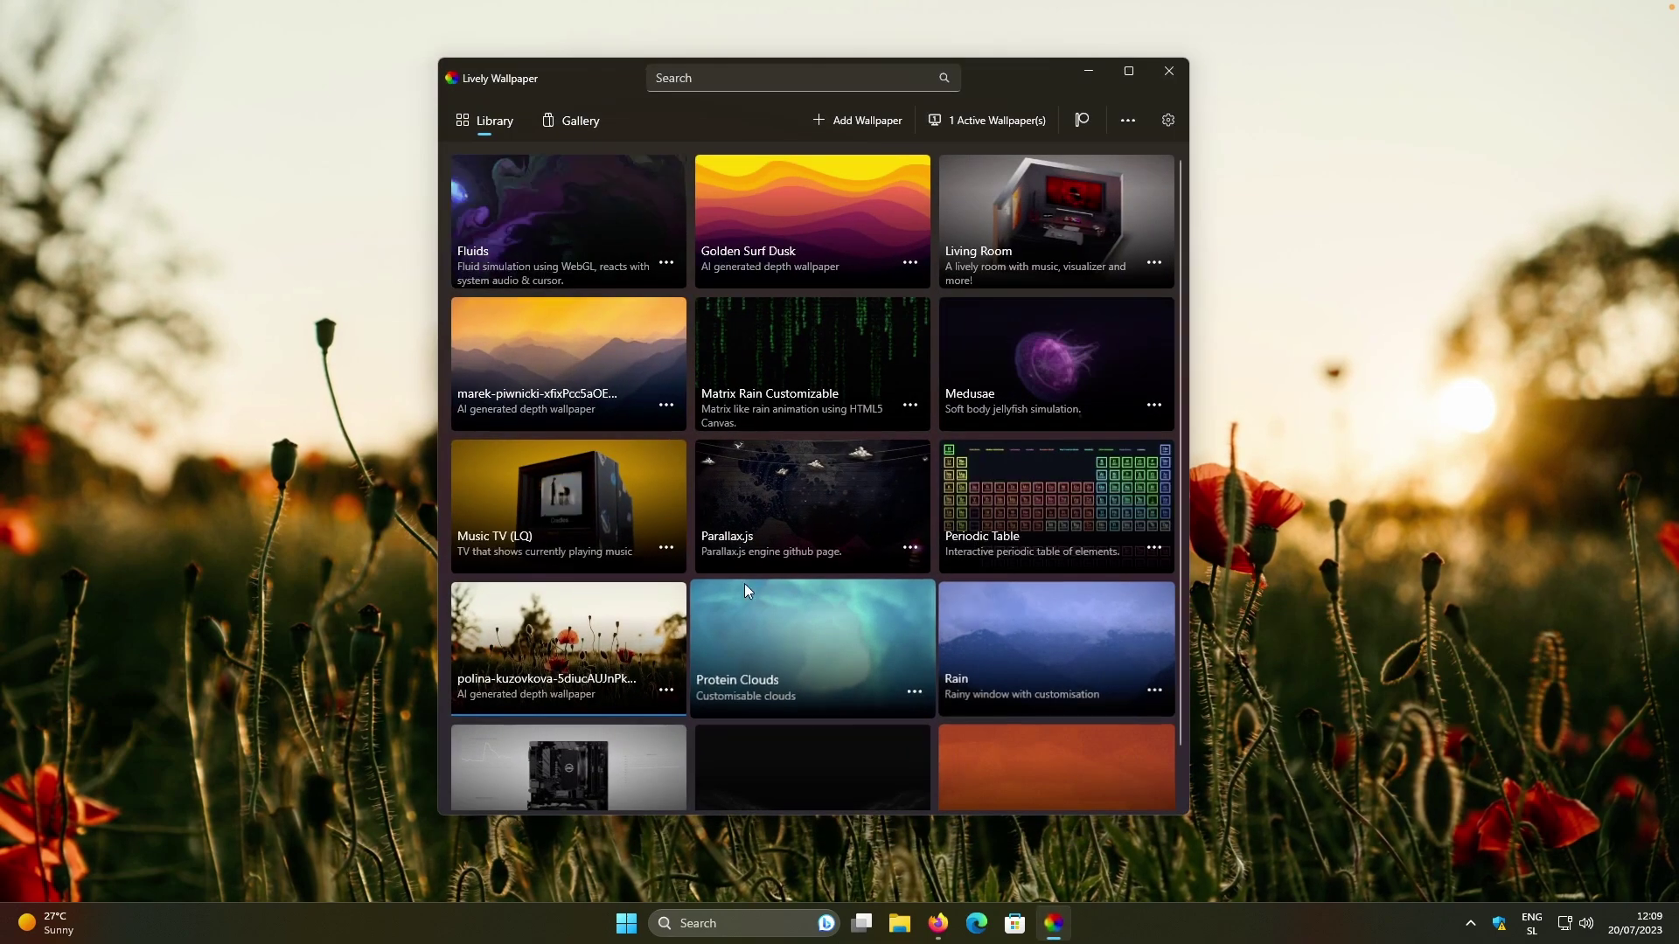
pyautogui.click(666, 690)
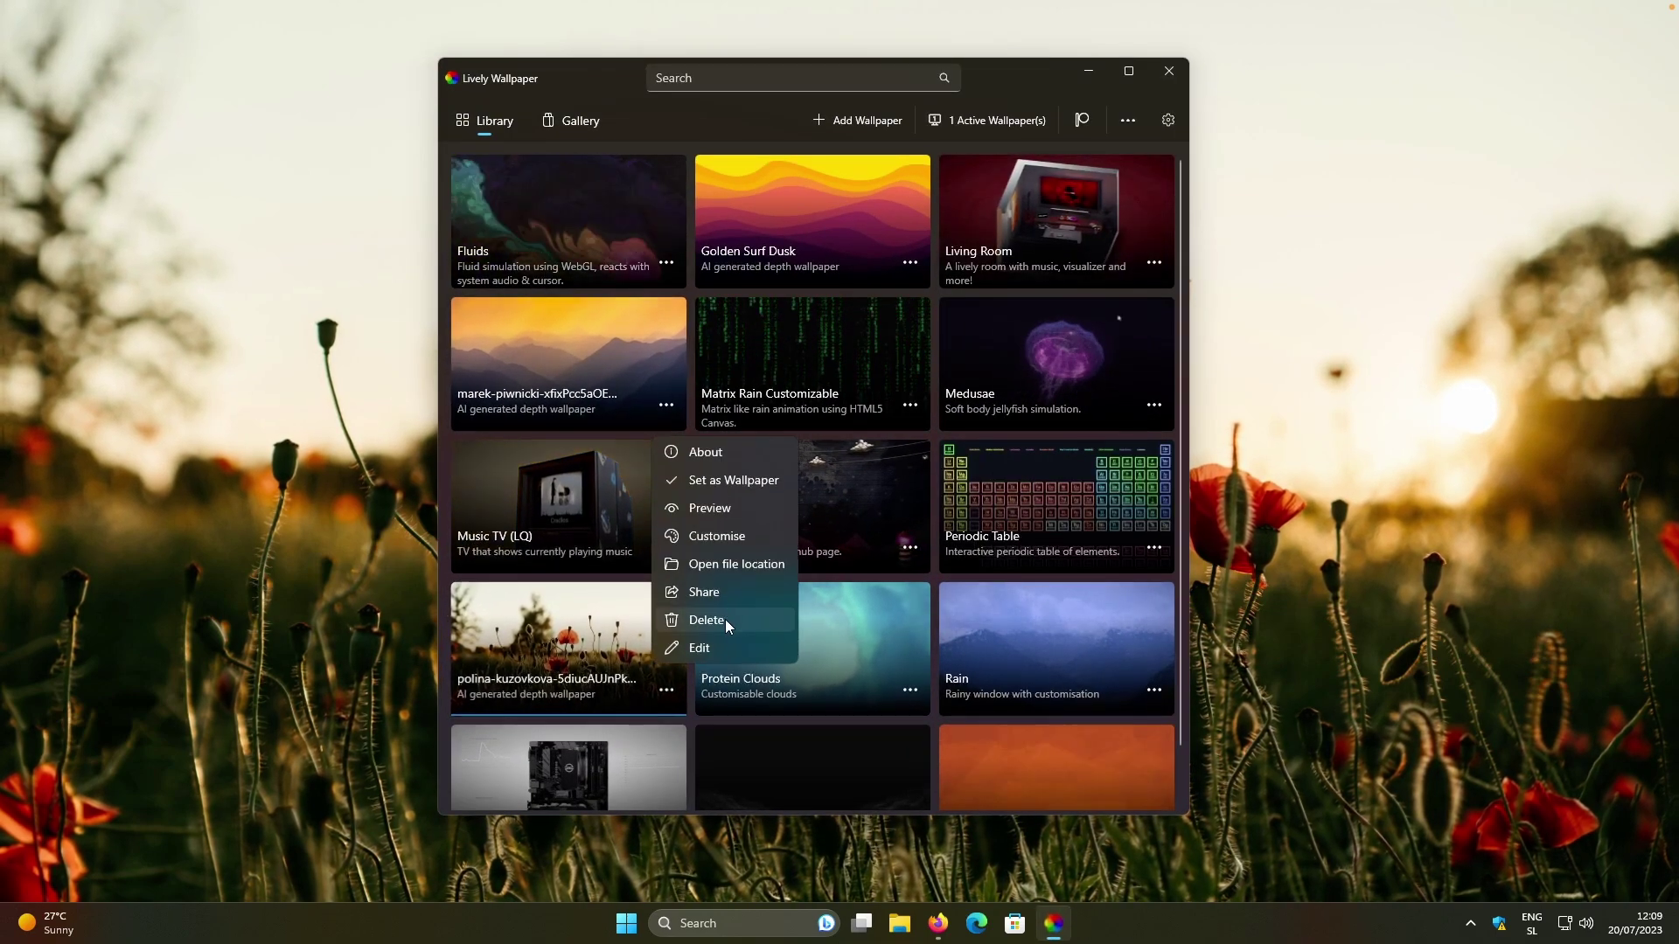
pyautogui.click(726, 536)
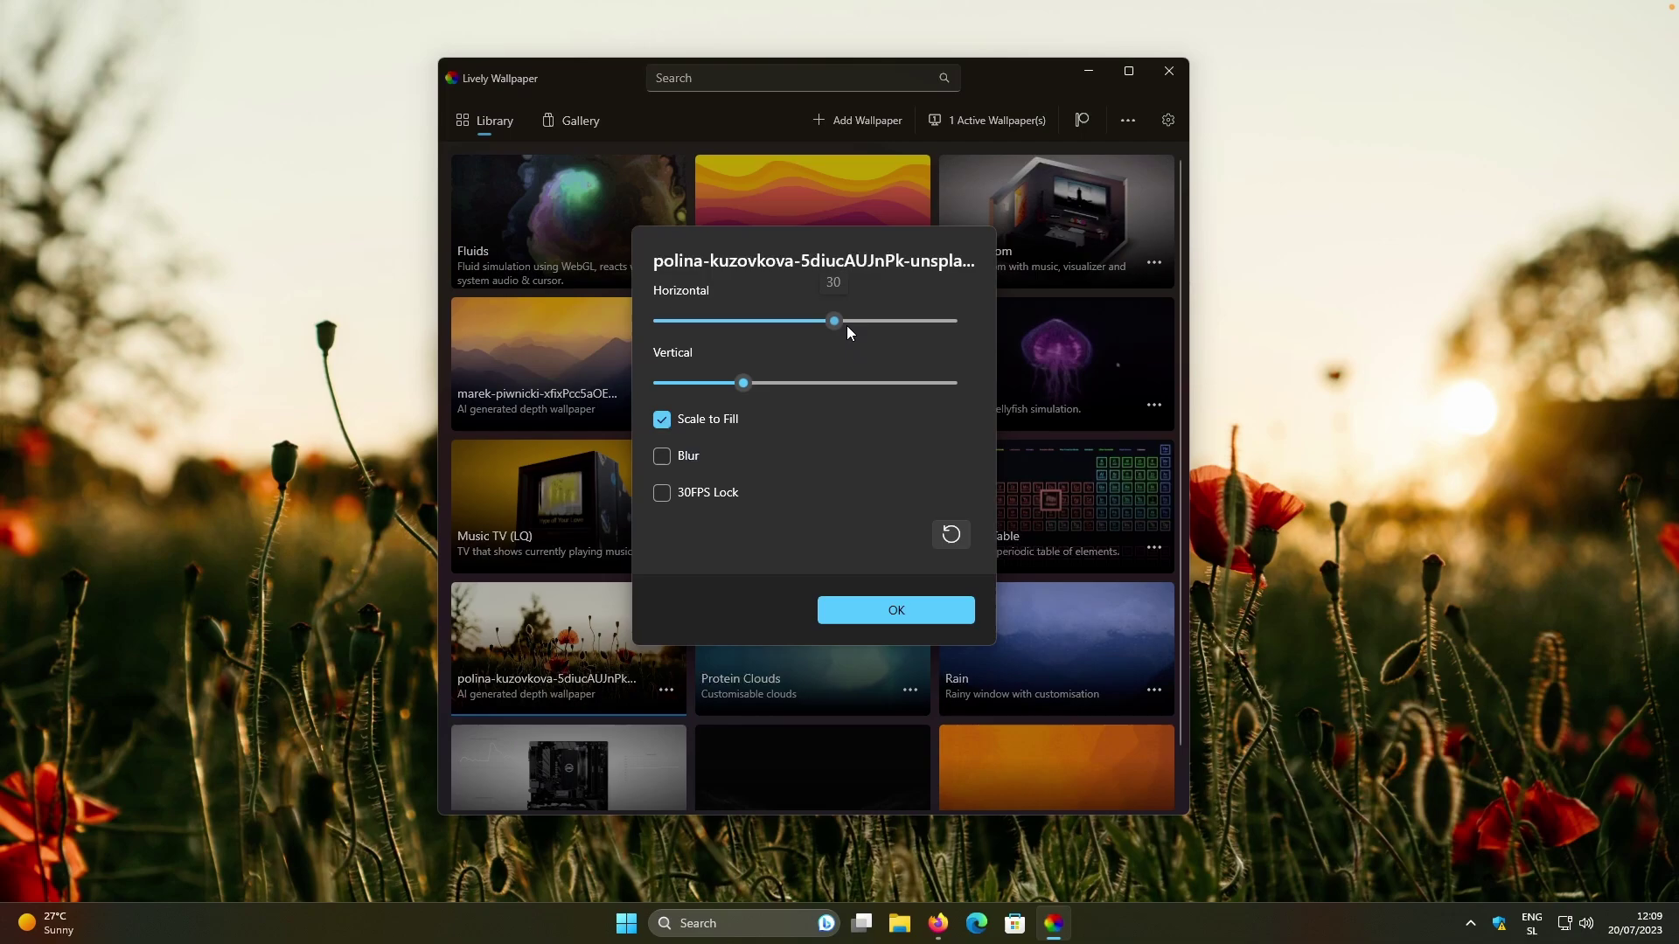
pyautogui.moveTo(847, 325); pyautogui.dragTo(894, 322)
pyautogui.moveTo(743, 383); pyautogui.dragTo(832, 383)
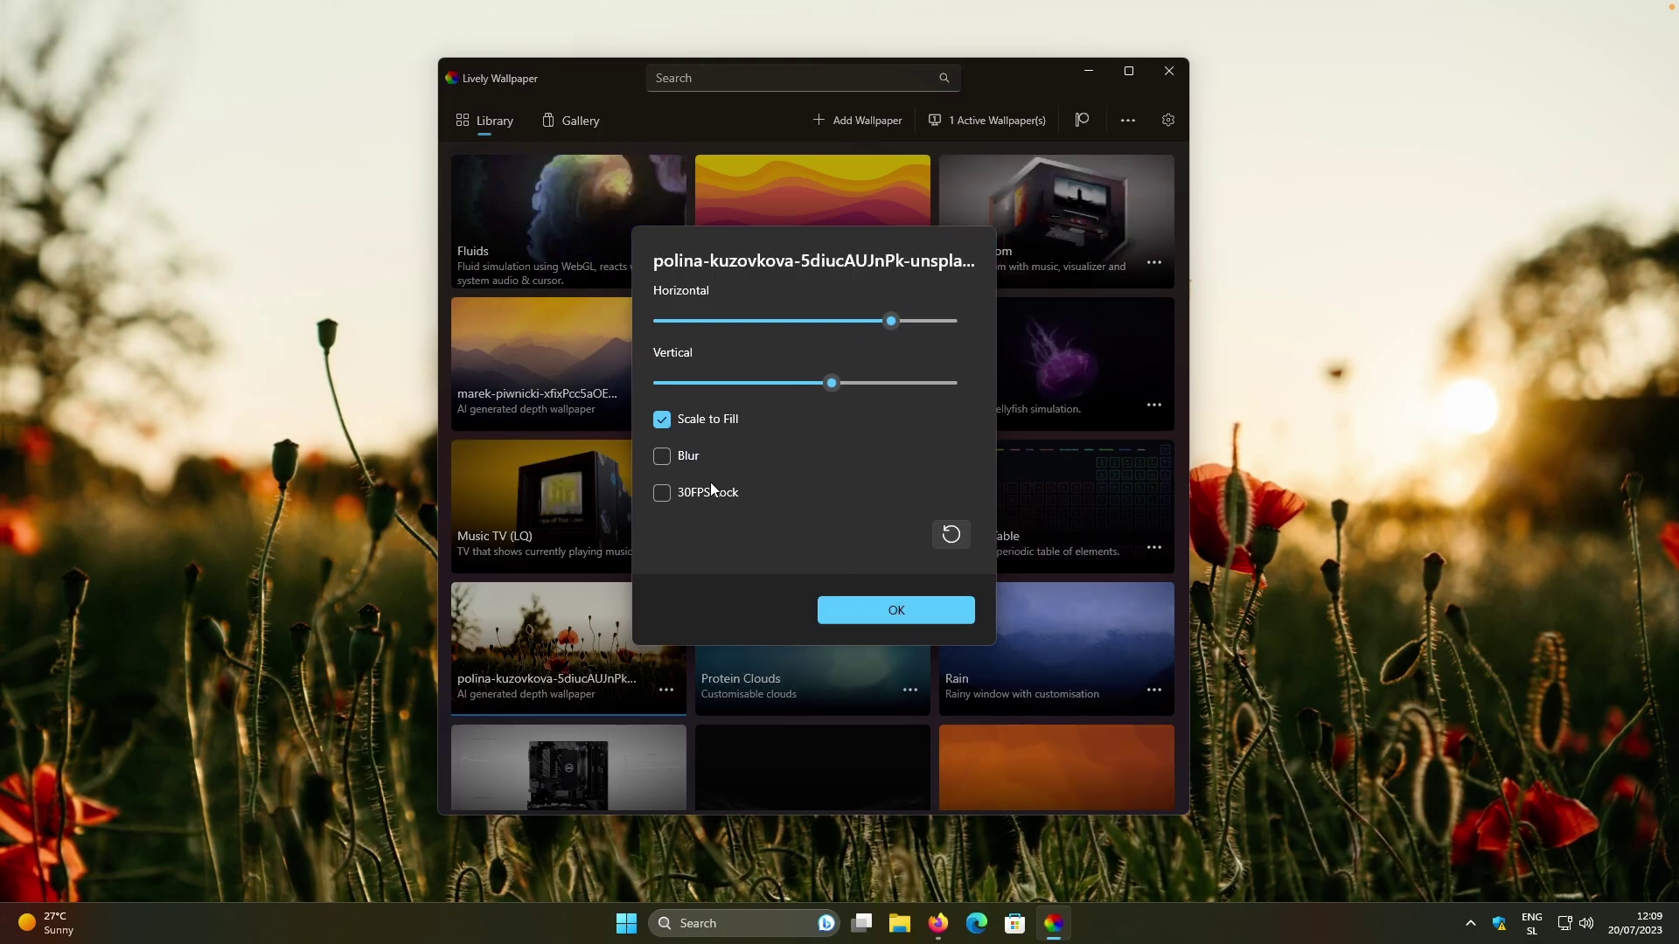
pyautogui.click(691, 459)
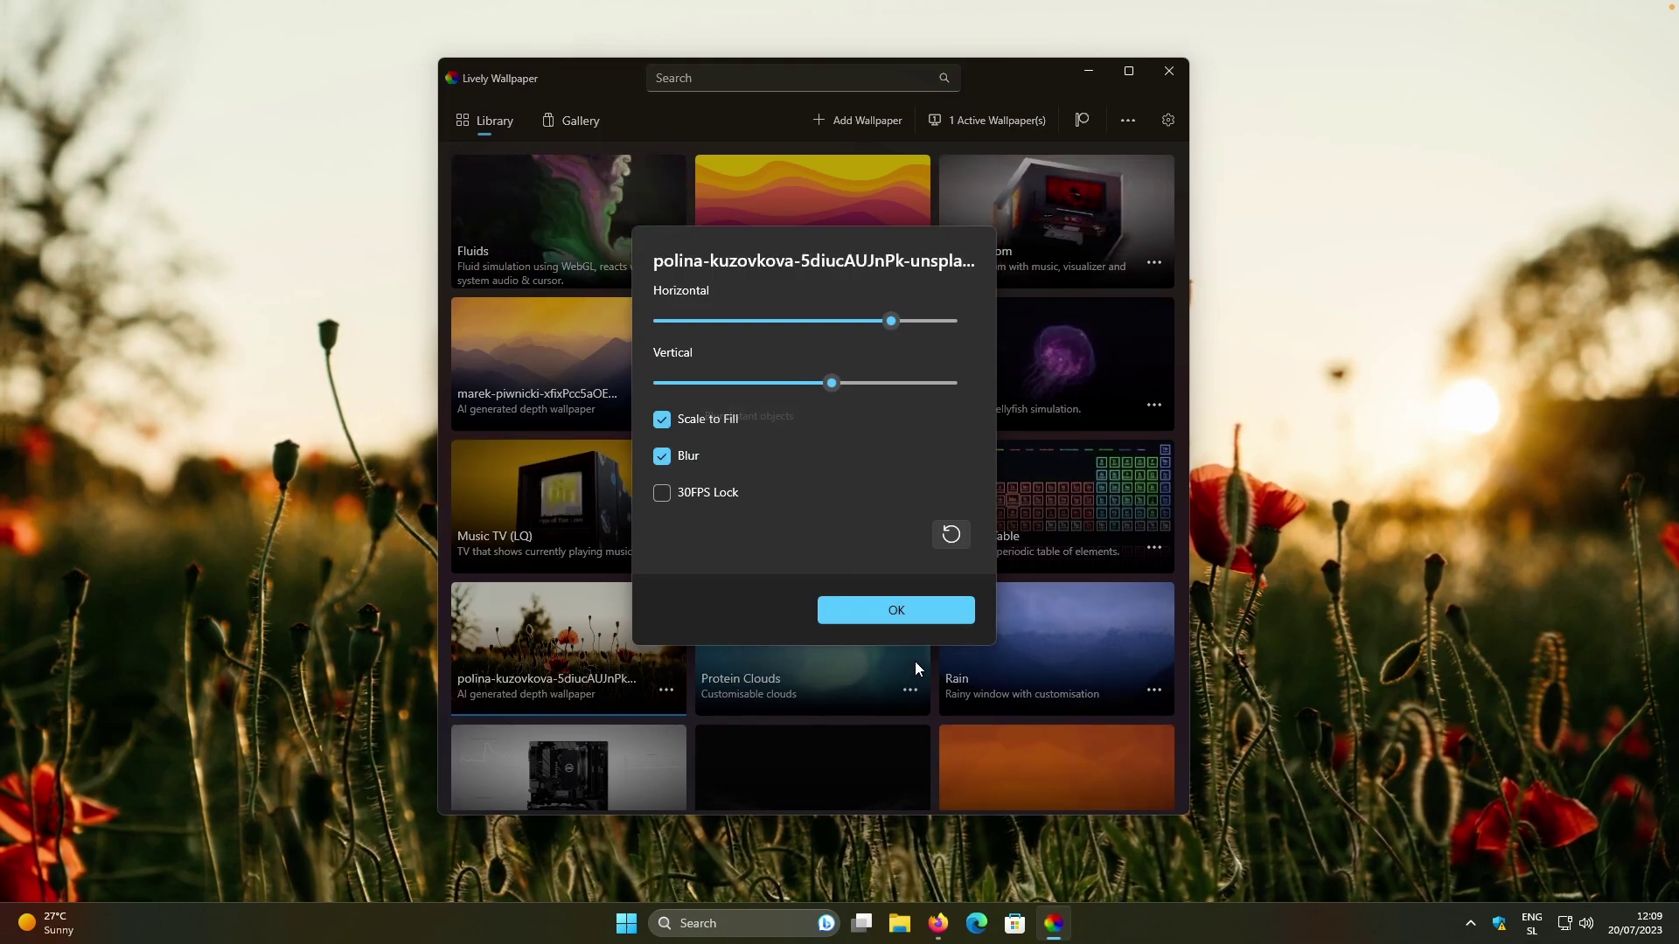
pyautogui.click(891, 611)
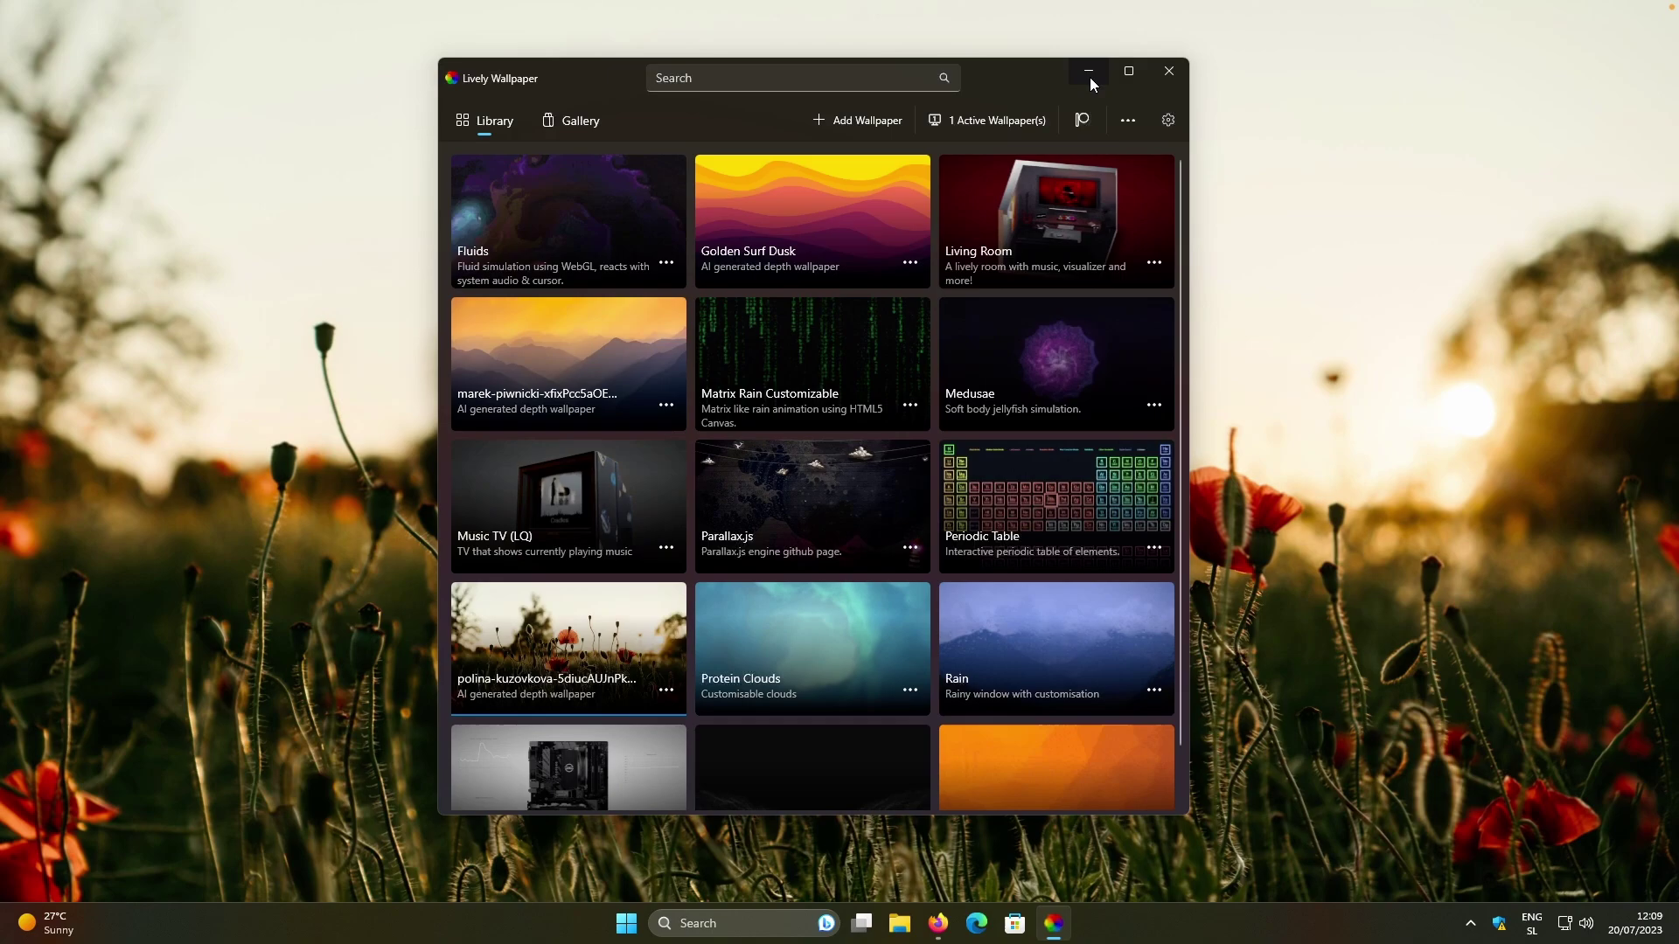
pyautogui.click(1089, 75)
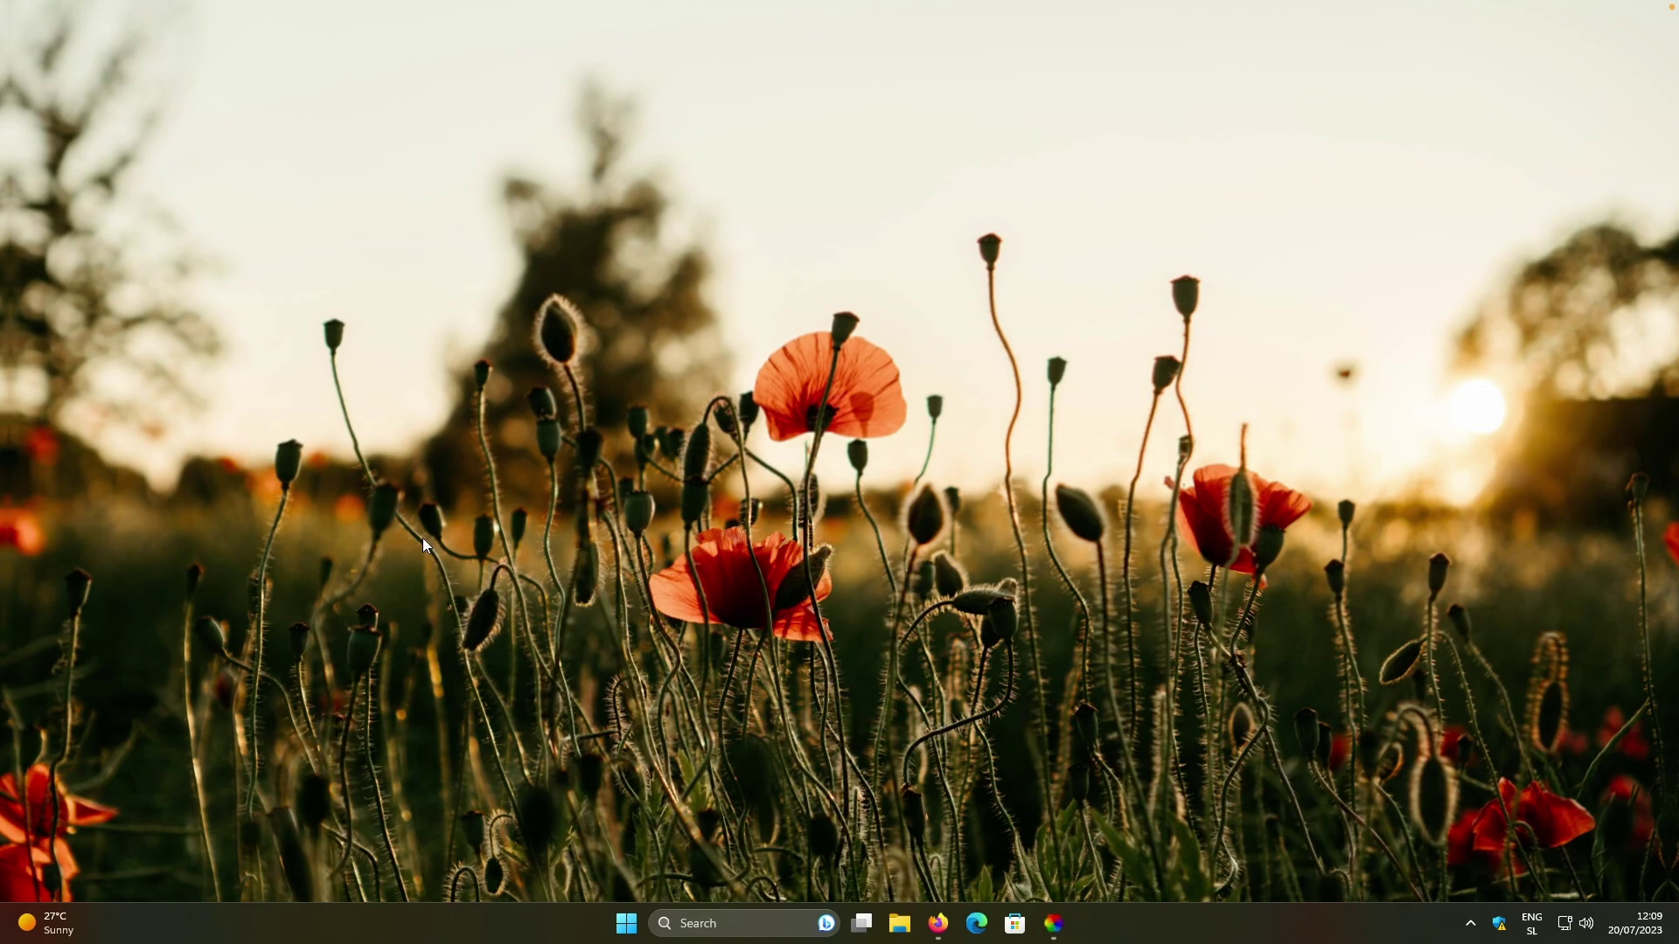
# Restore the Lively Wallpaper library window from the taskbar.
pyautogui.click(1055, 926)
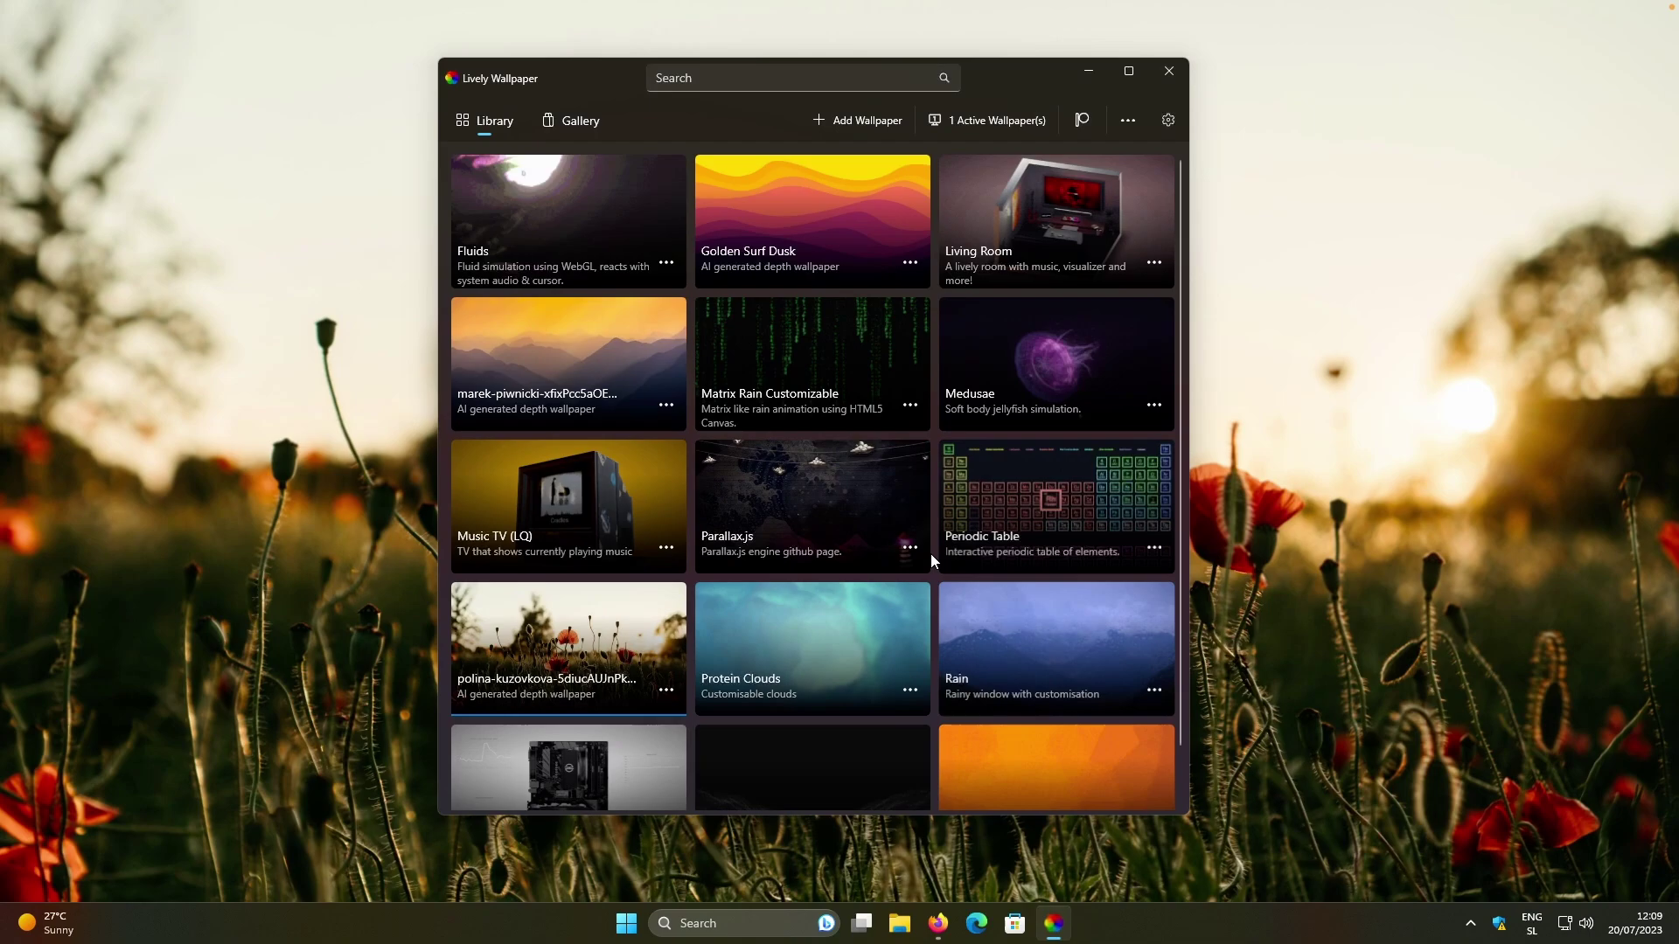